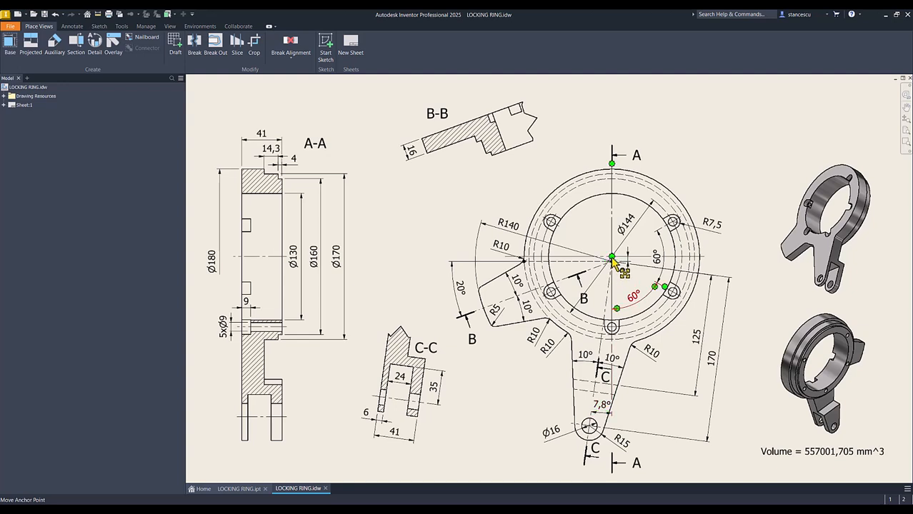
click(613, 261)
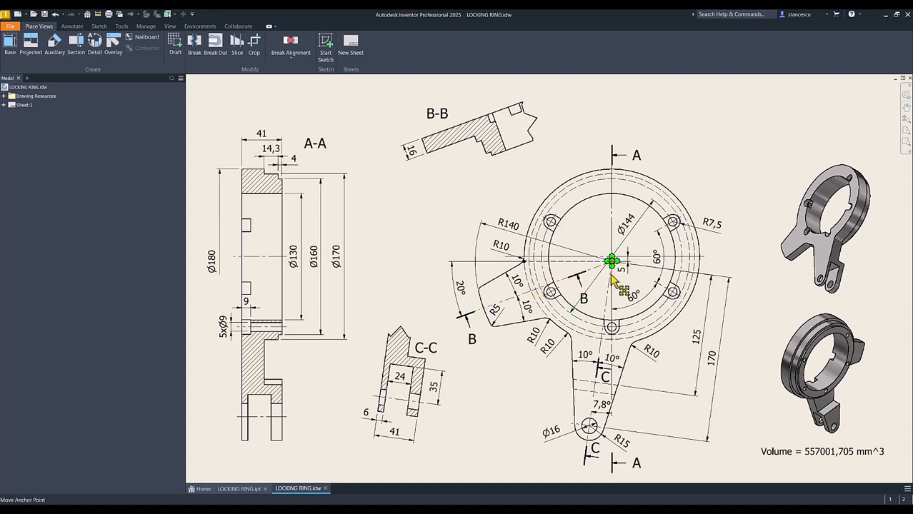
drag(599, 358, 600, 368)
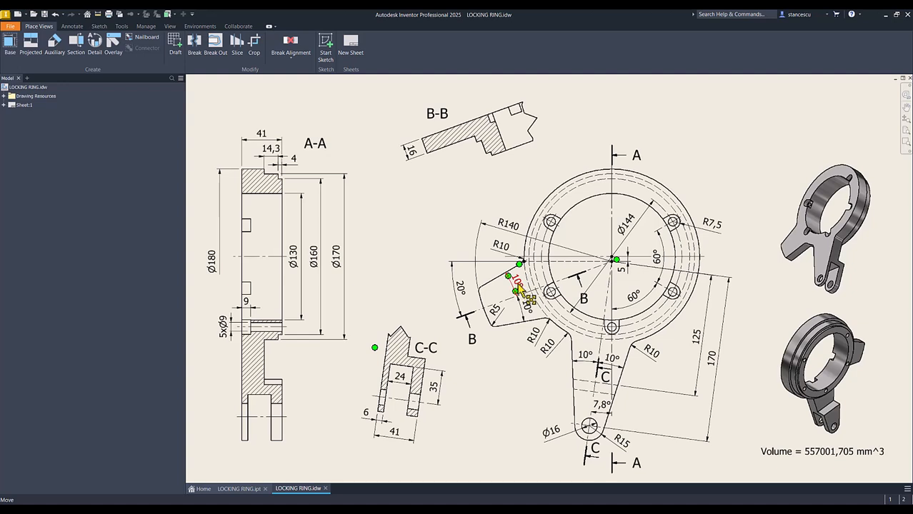
drag(519, 285, 527, 312)
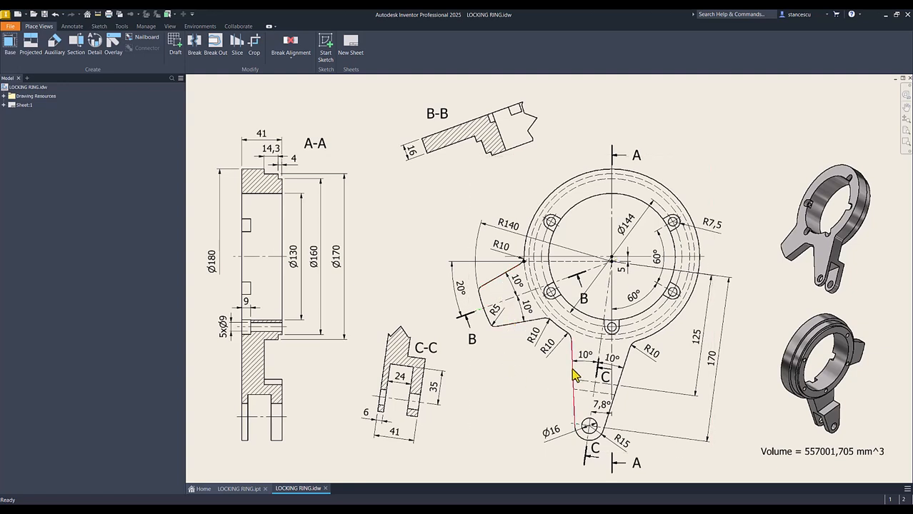
click(626, 369)
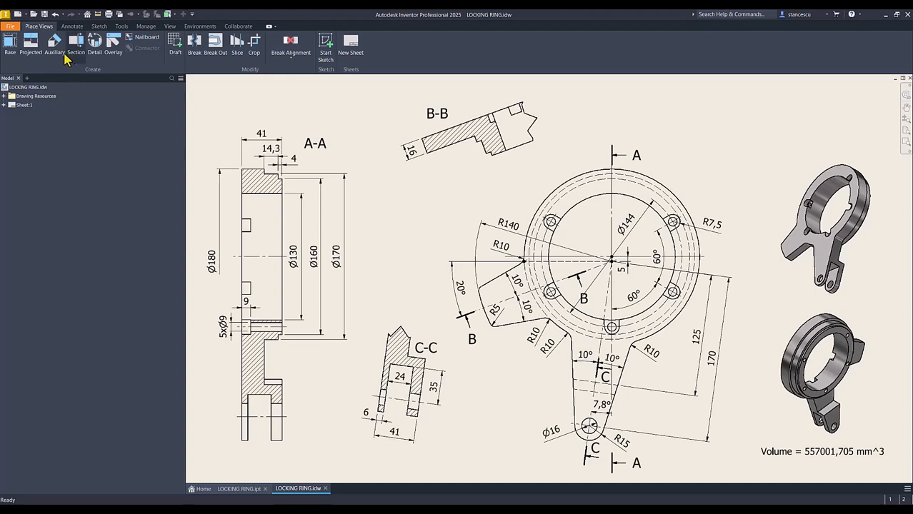
Create a new part from the metric Standard (mm).ipt template and start a 2D sketch on the XY plane
click(18, 14)
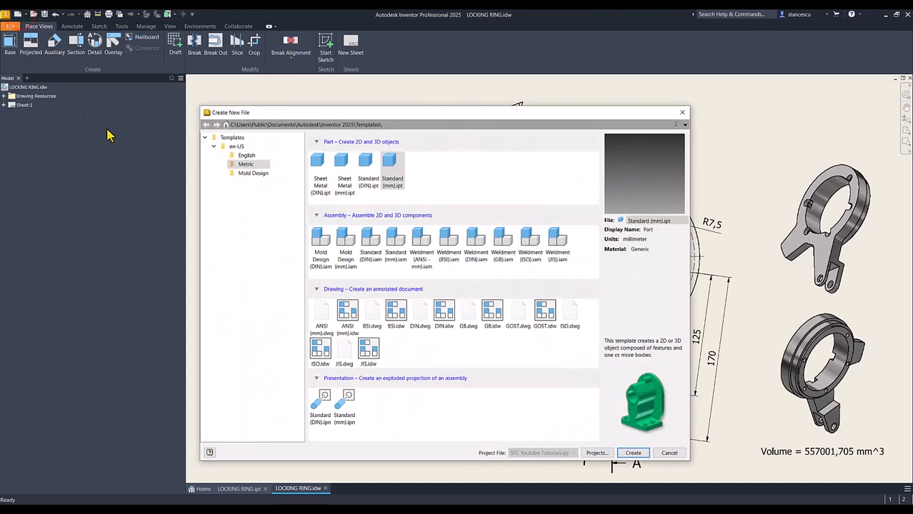
double_click(393, 166)
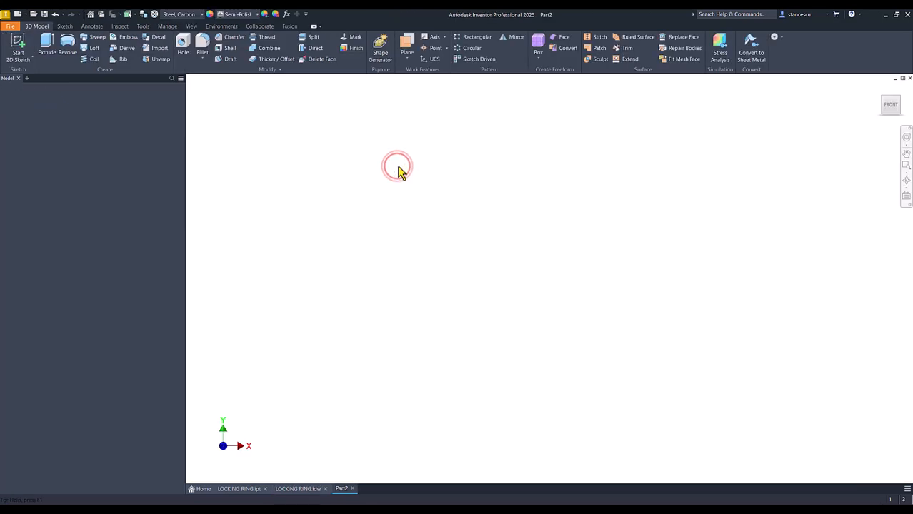
click(16, 44)
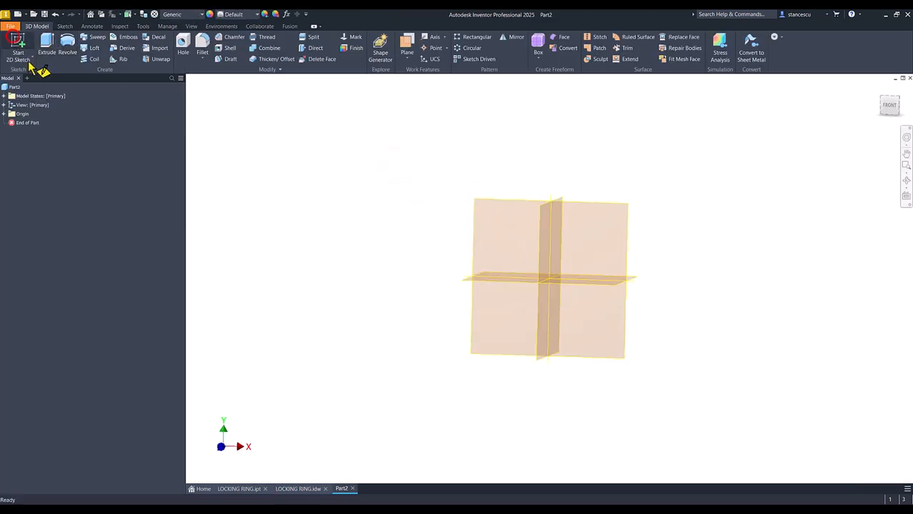
click(487, 154)
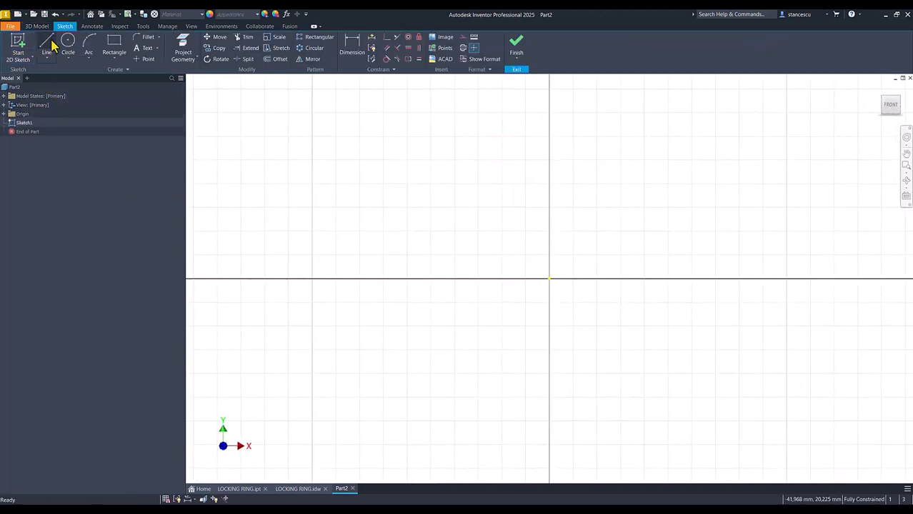
Draw a 41 mm horizontal line from the sketch origin along the X axis
click(48, 45)
click(549, 278)
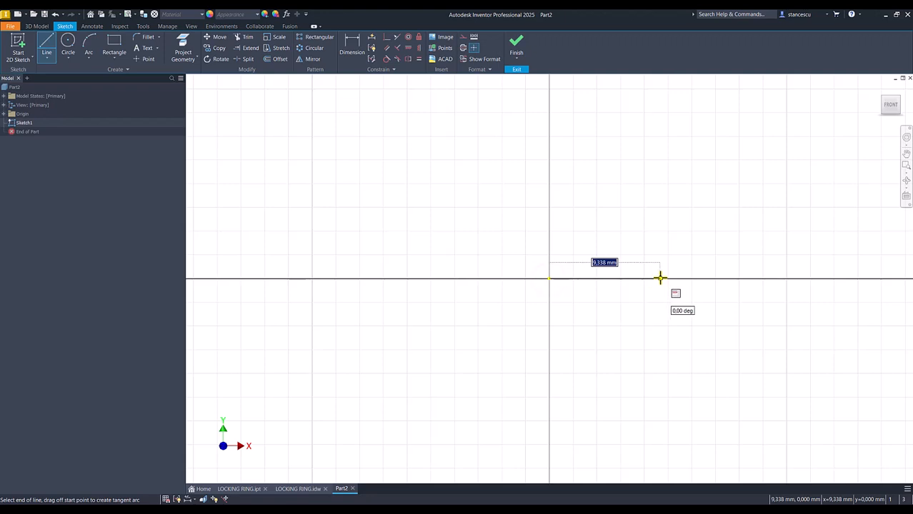
text(41)
key(Return)
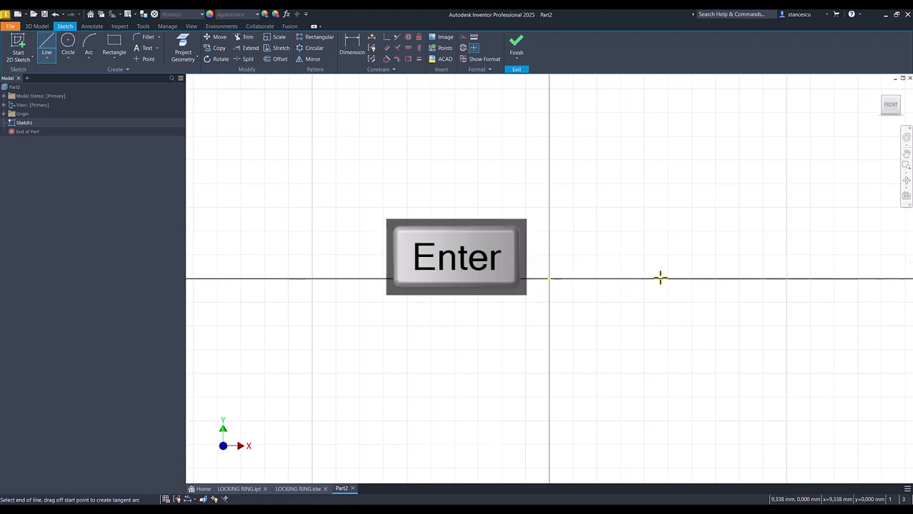
Draw the stepped profile with an outer edge about 98 mm high, two steps back towards the Y axis, and close it at the origin
scroll(660, 279, down, 3)
scroll(660, 279, down, 3)
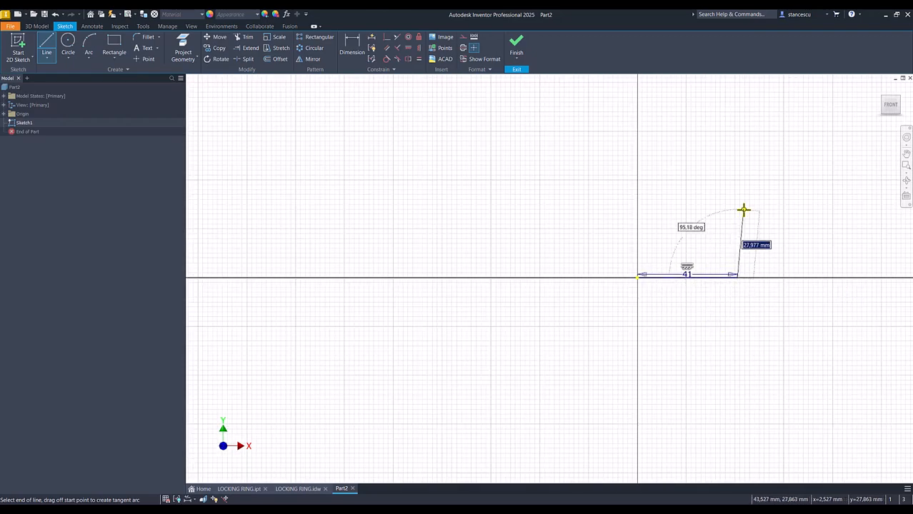
scroll(715, 250, down, 3)
middle_drag(714, 251, 702, 300)
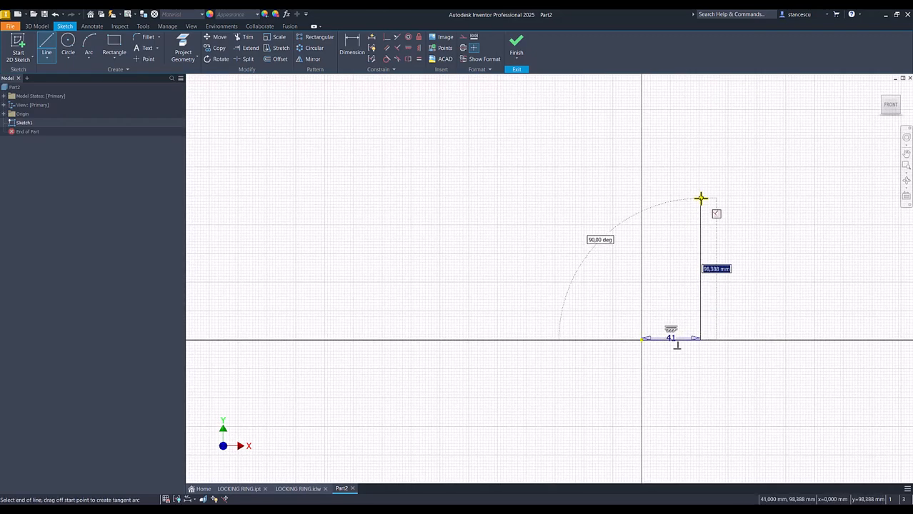
click(700, 200)
click(689, 199)
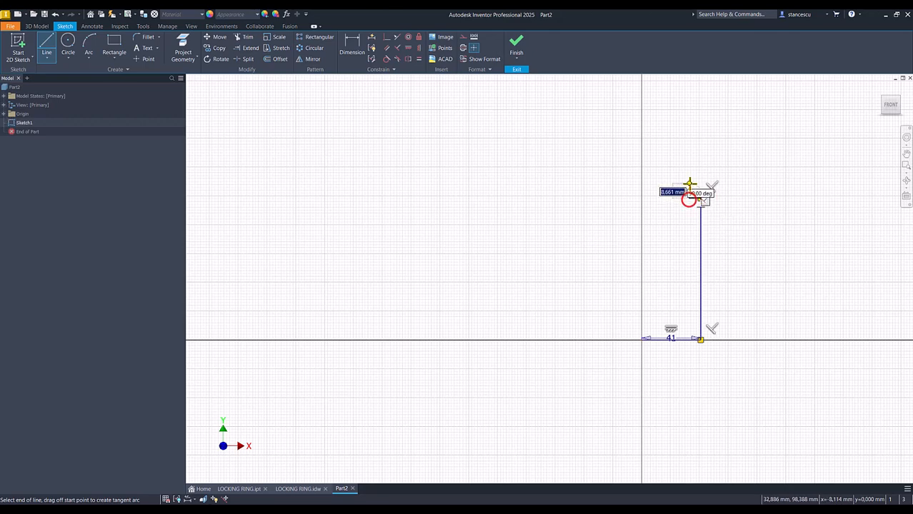
click(688, 183)
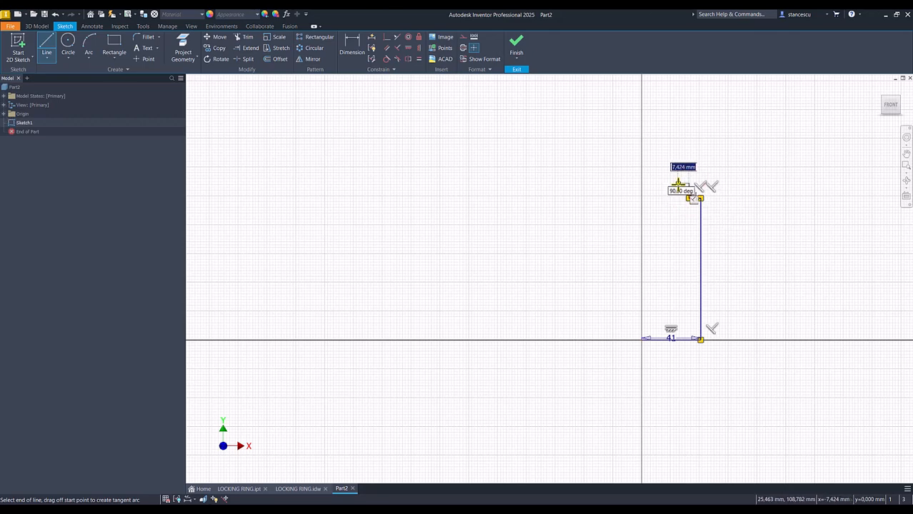
click(671, 184)
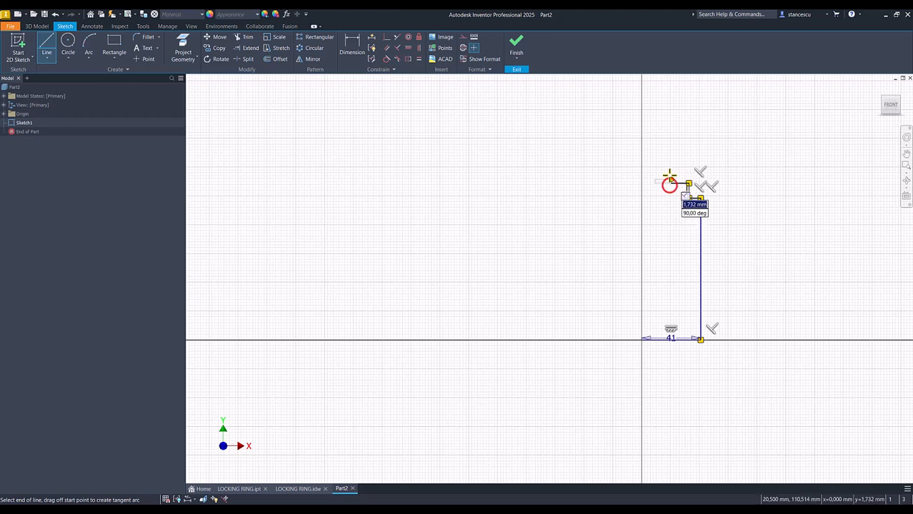
click(670, 169)
click(641, 168)
right_click(632, 269)
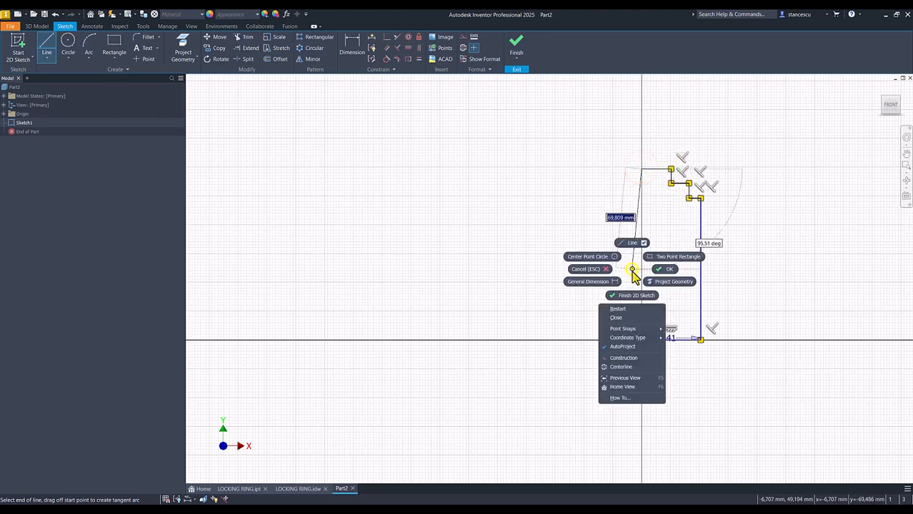
click(618, 309)
key(Escape)
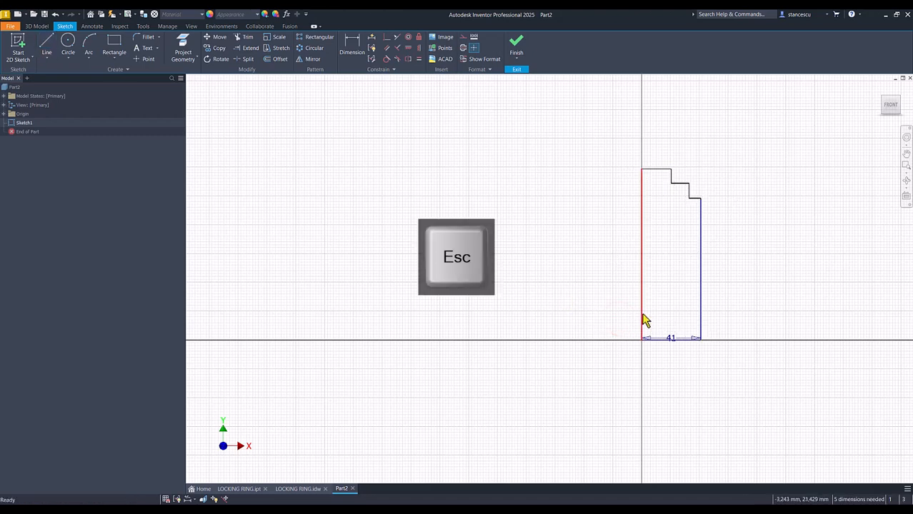
Place the 41 mm dimension below the profile and convert the profile's base line to a centerline
drag(673, 338, 674, 368)
drag(688, 321, 673, 354)
right_click(769, 275)
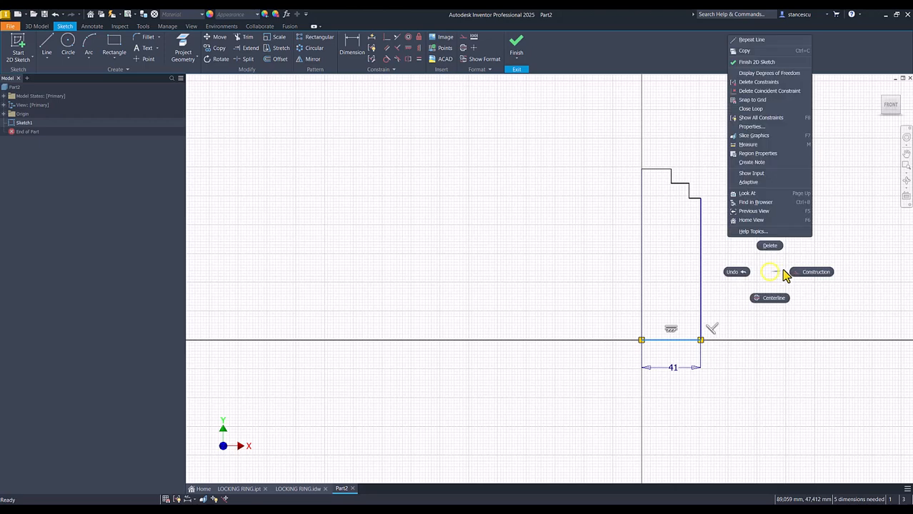
click(766, 300)
click(586, 182)
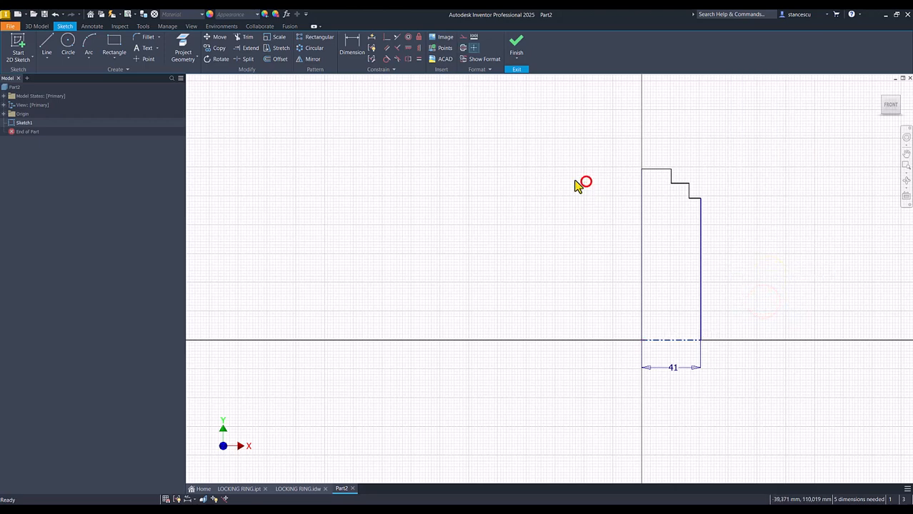
Dimension the width of the profile's middle step as 14,3 mm
click(354, 45)
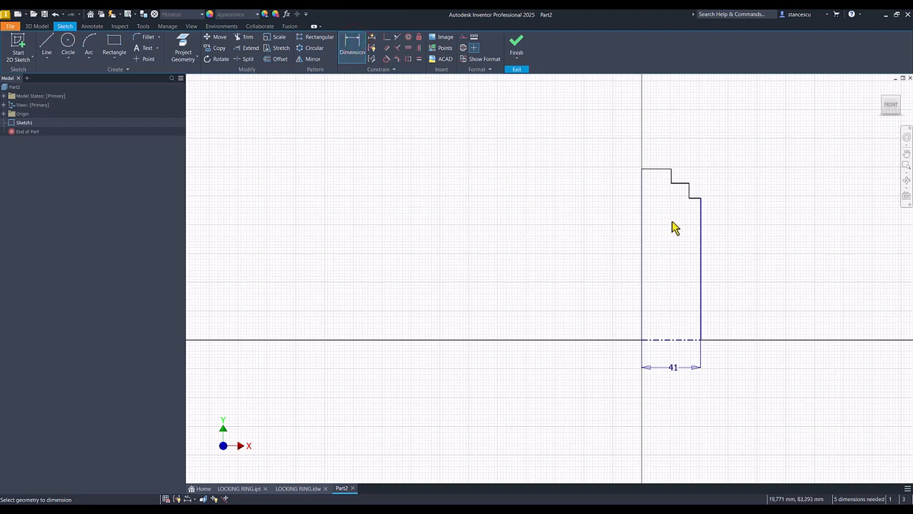
click(685, 184)
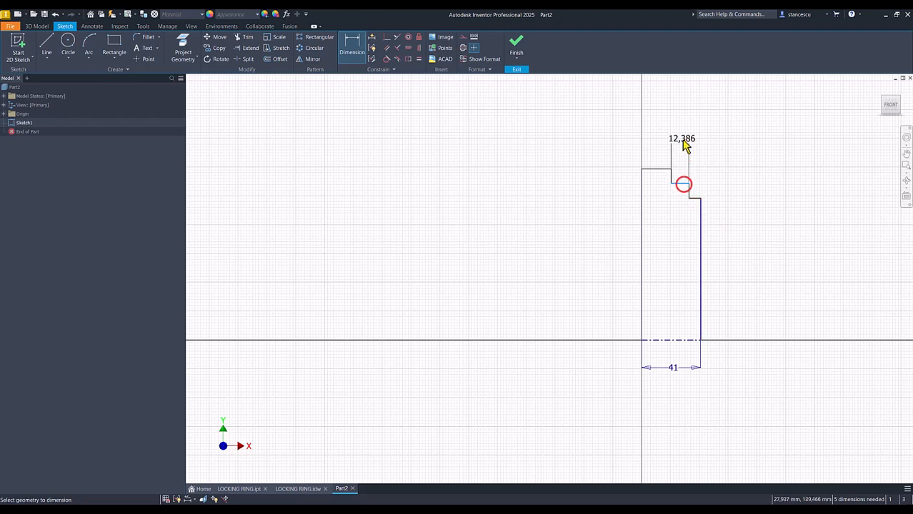
click(684, 143)
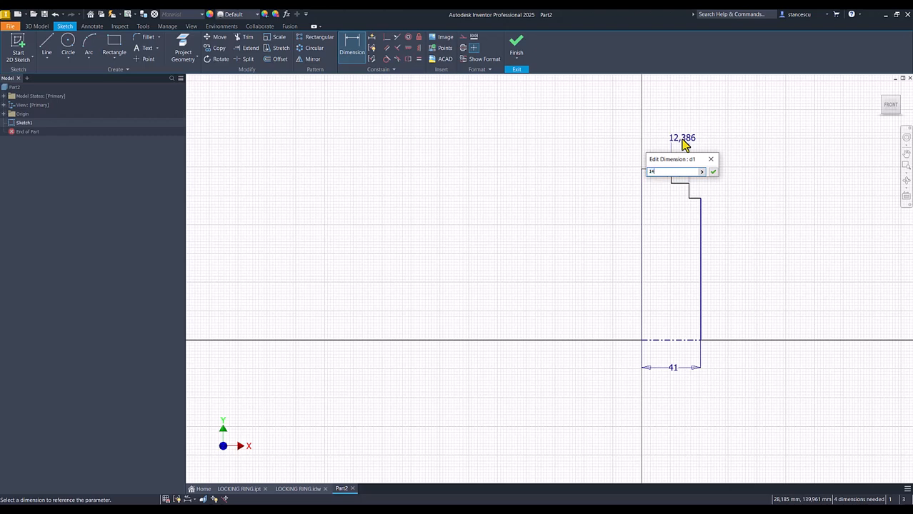
key(Return)
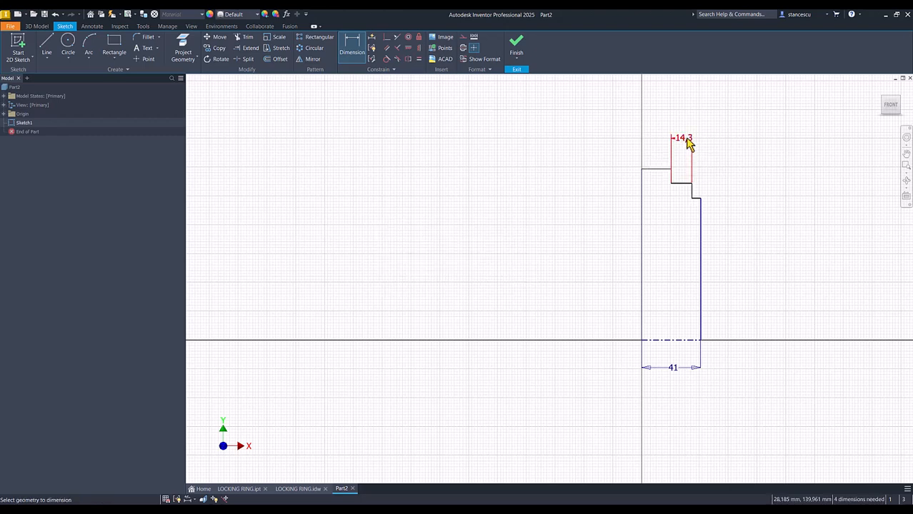
Dimension the distance between the two vertical edges of the profile's end step as 4 mm
click(692, 187)
click(700, 217)
click(706, 160)
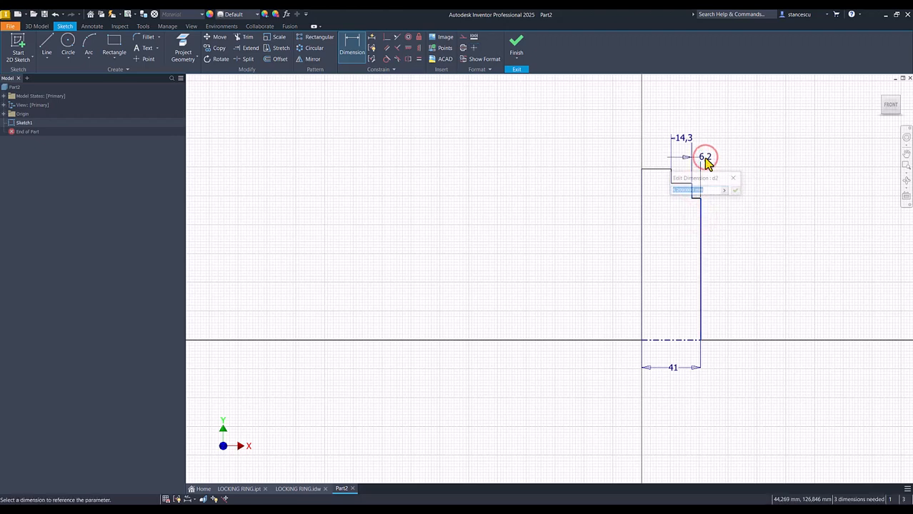
text(4)
key(Return)
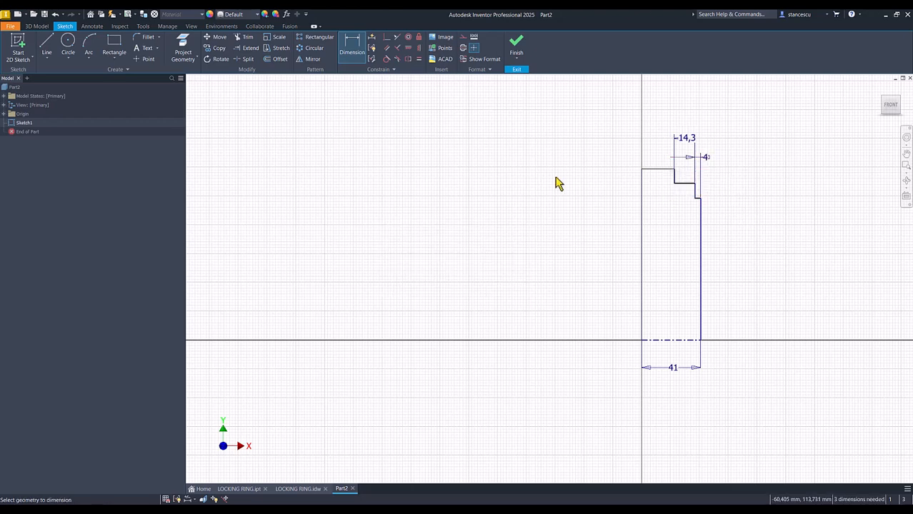
Dimension the profile's top edge nearest the Y axis from the centerline as a 180 mm diameter
click(647, 171)
click(655, 340)
click(591, 306)
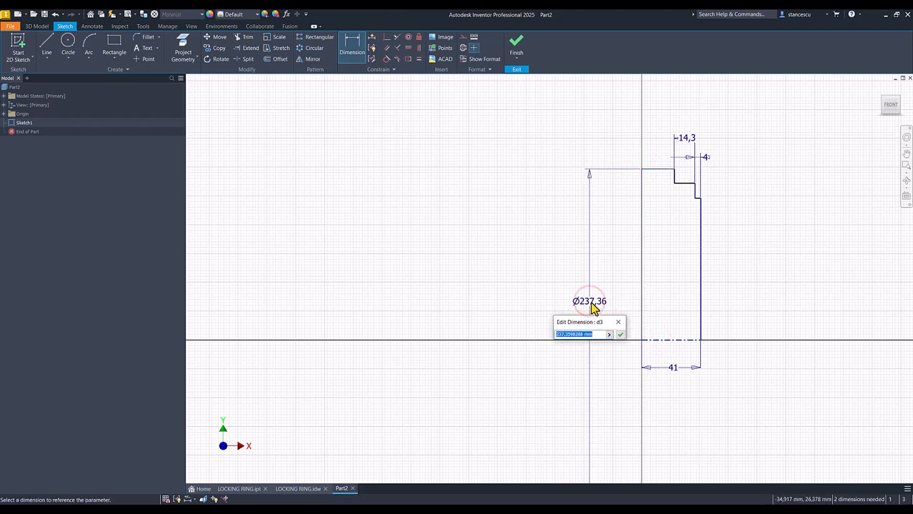
text(180)
key(Return)
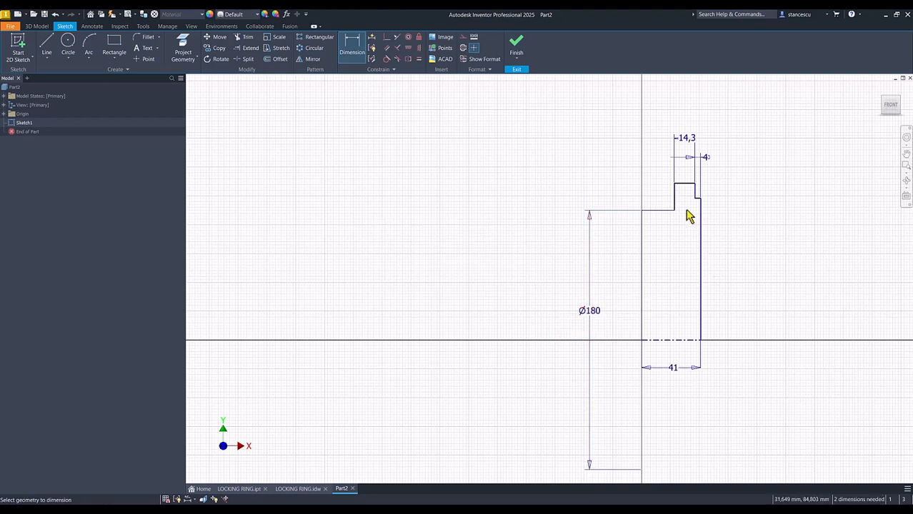
Dimension the middle step's horizontal edge from the centerline as a 170 mm diameter
click(690, 184)
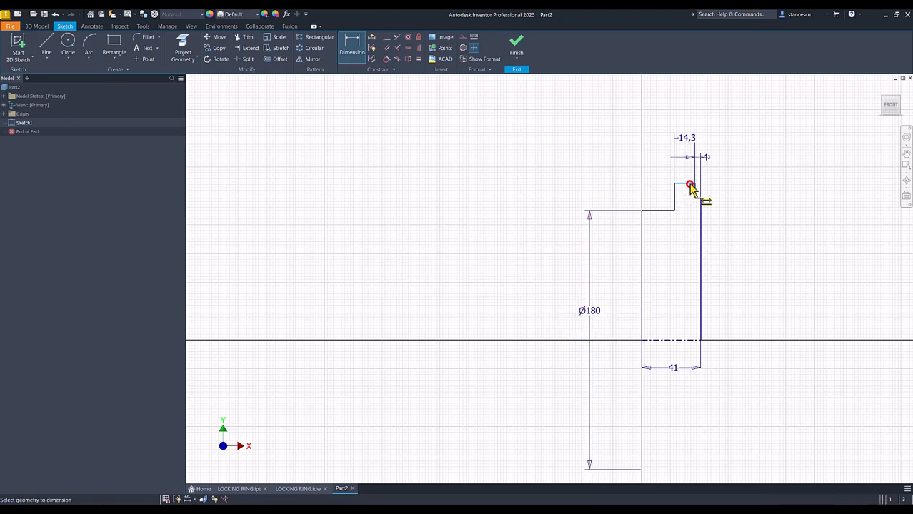
click(682, 340)
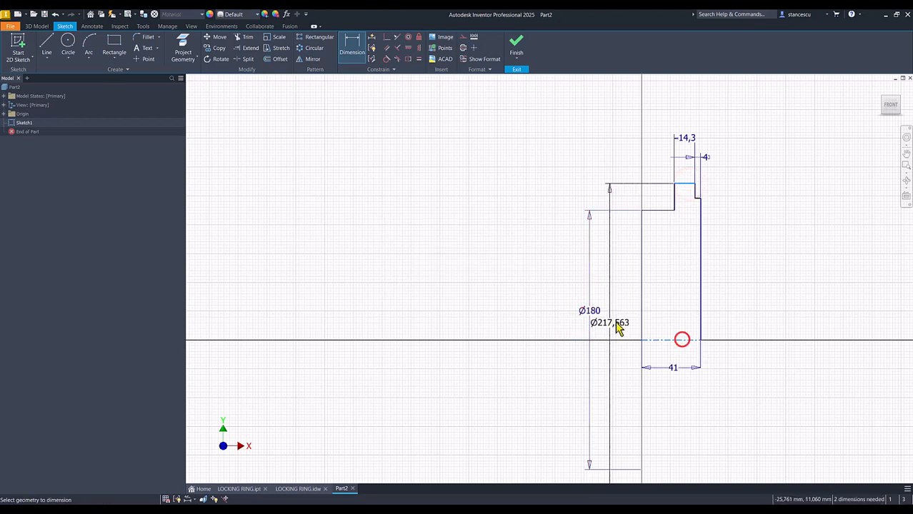
click(733, 313)
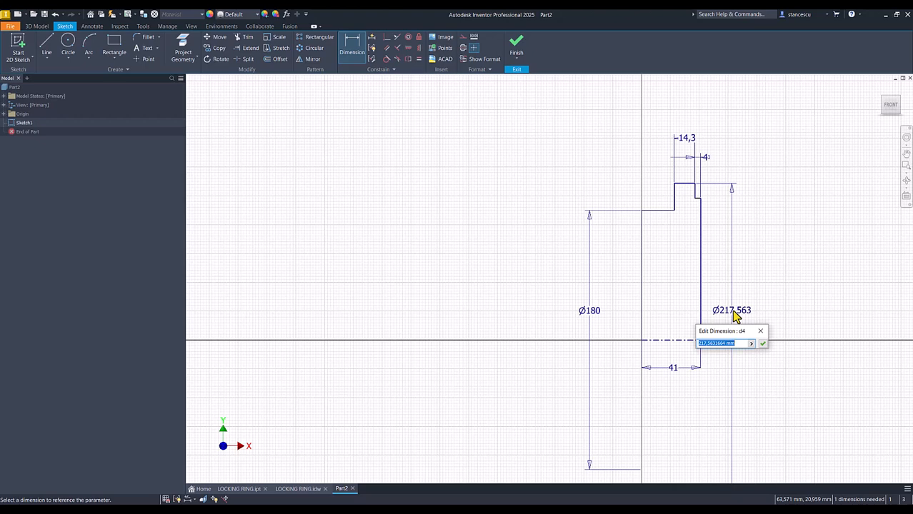
text(170)
key(Return)
Dimension the short end step's horizontal edge from the centerline as a 160 mm diameter
scroll(704, 202, up, 3)
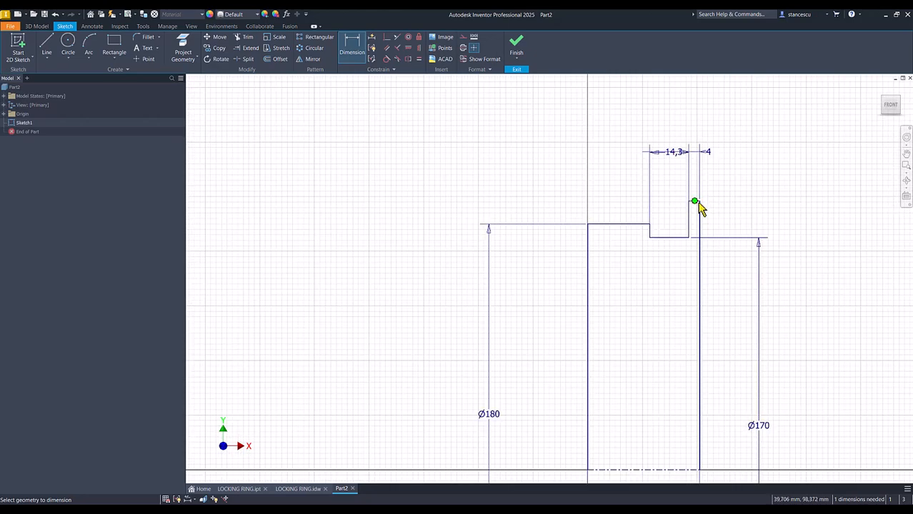
scroll(699, 207, up, 3)
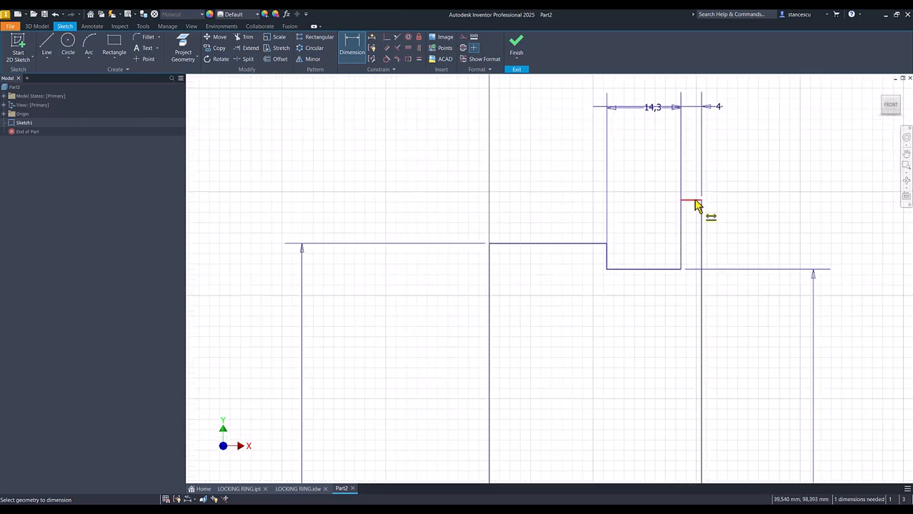
click(694, 203)
scroll(725, 247, down, 5)
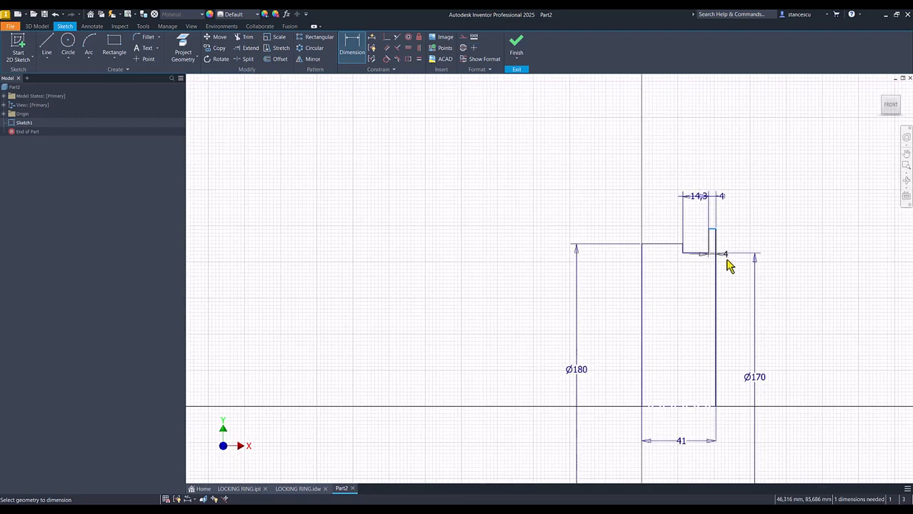
click(700, 407)
click(737, 389)
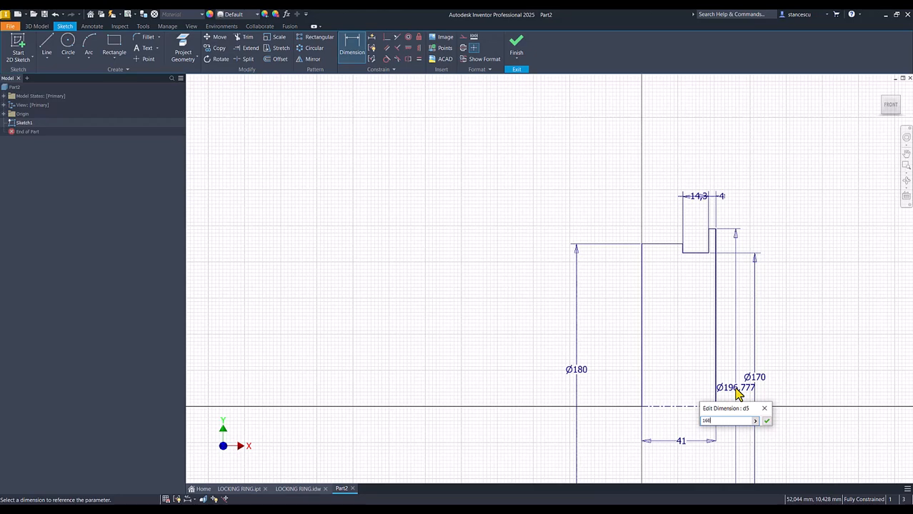
text(160)
key(Return)
key(Num_Lock)
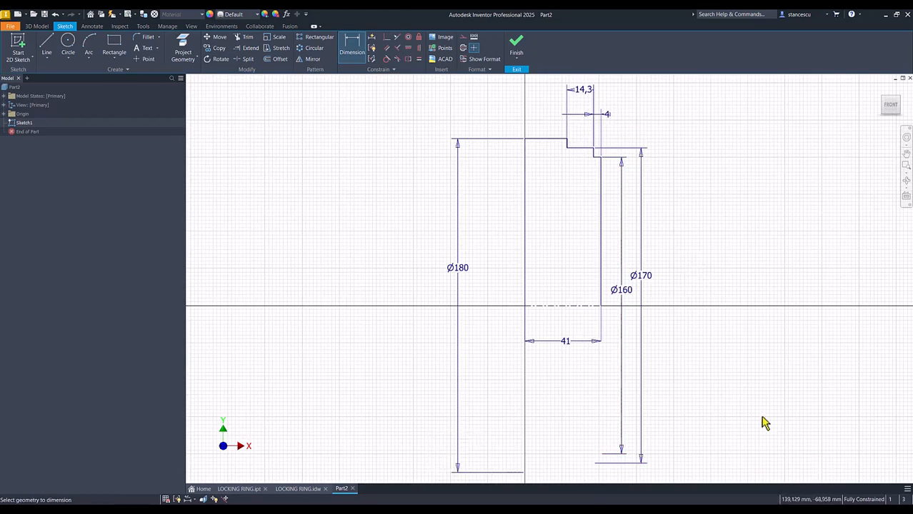
Draw a horizontal line across the profile below the steps, joining its two long vertical edges
click(46, 44)
click(525, 181)
click(600, 181)
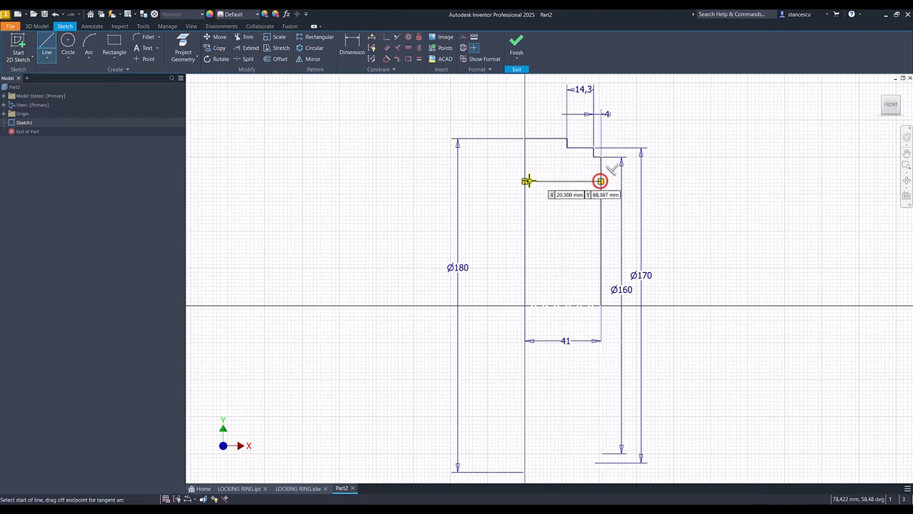
key(Escape)
Dimension the new horizontal line from the centerline as a 130 mm diameter and finish the sketch
click(352, 45)
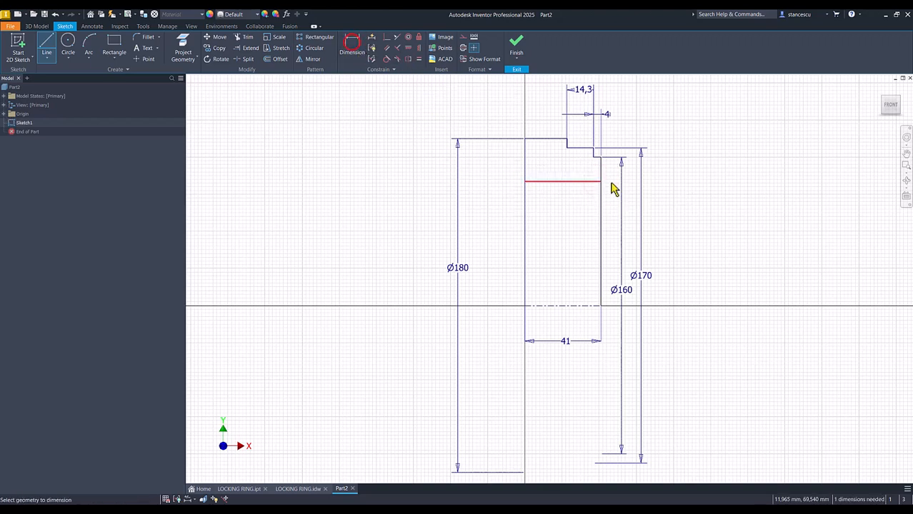
click(569, 181)
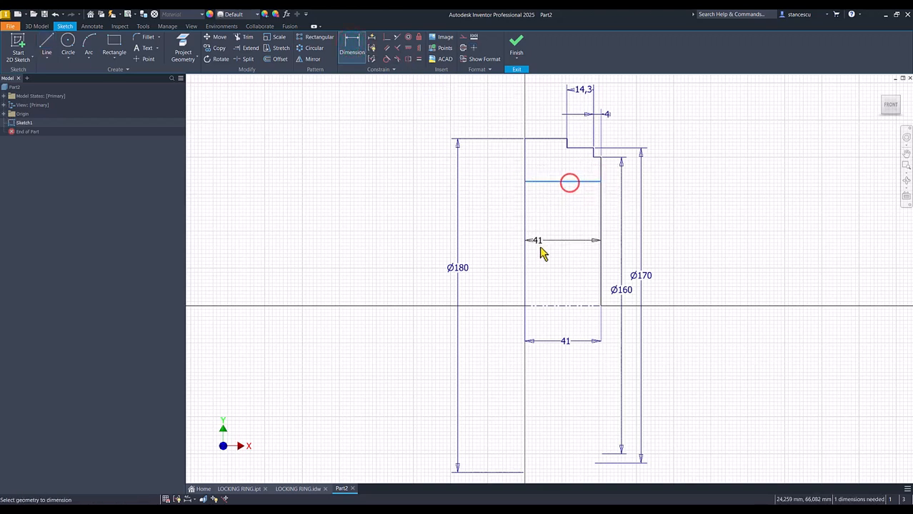
click(544, 307)
click(499, 269)
text(130)
key(Return)
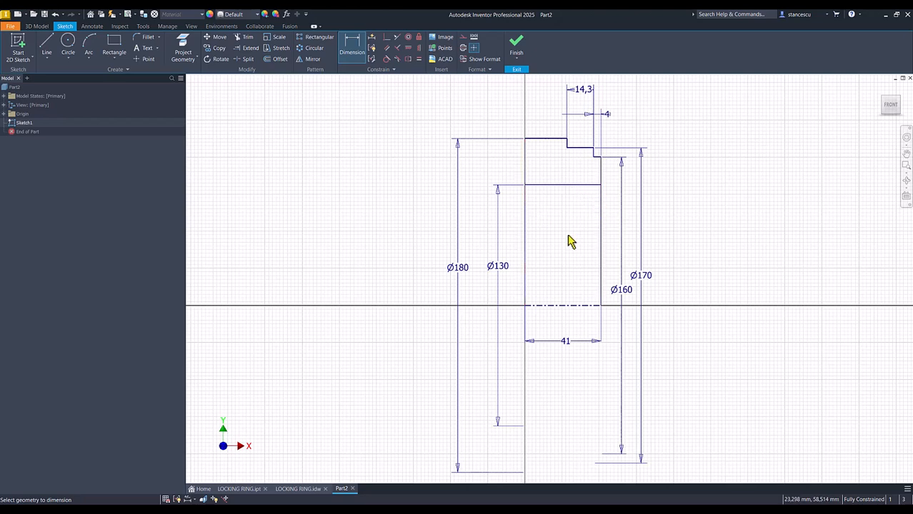
click(519, 46)
Revolve the stepped region above the 130 mm diameter line a full 360 degrees around the centerline
key(Num_Lock)
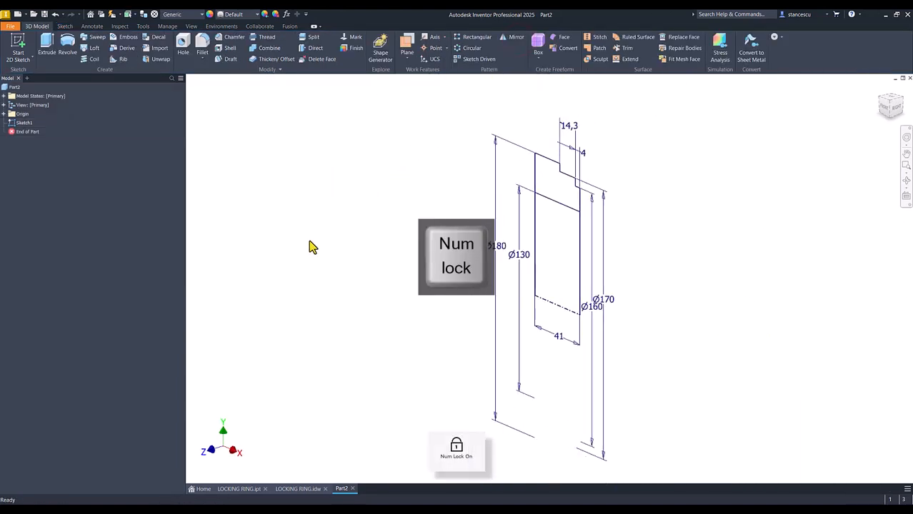
key(F6)
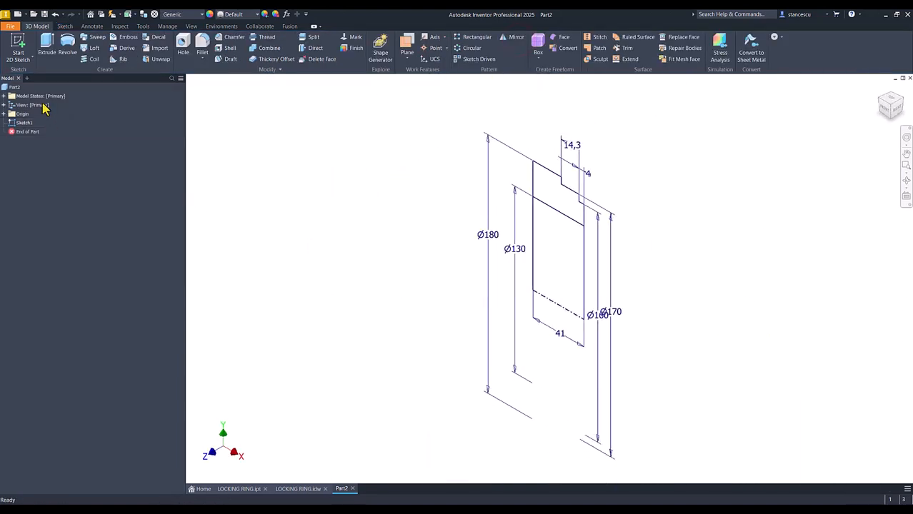
click(67, 46)
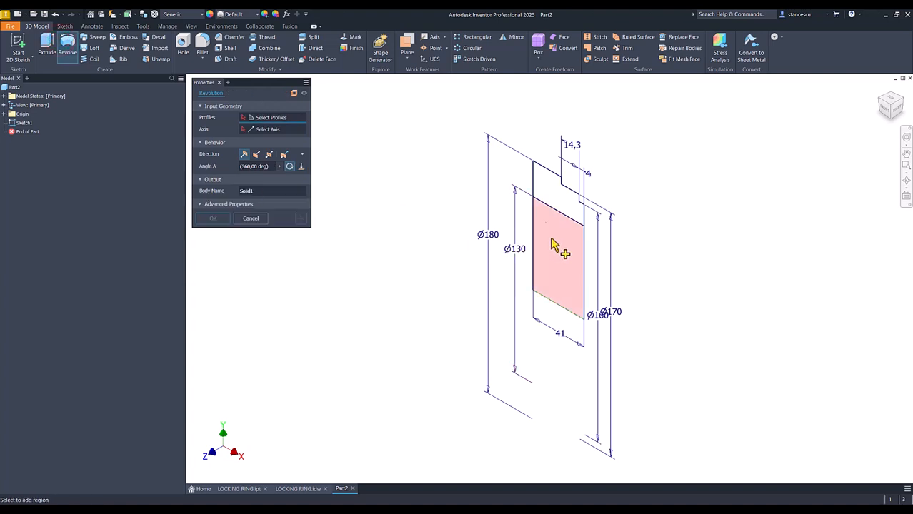
click(549, 190)
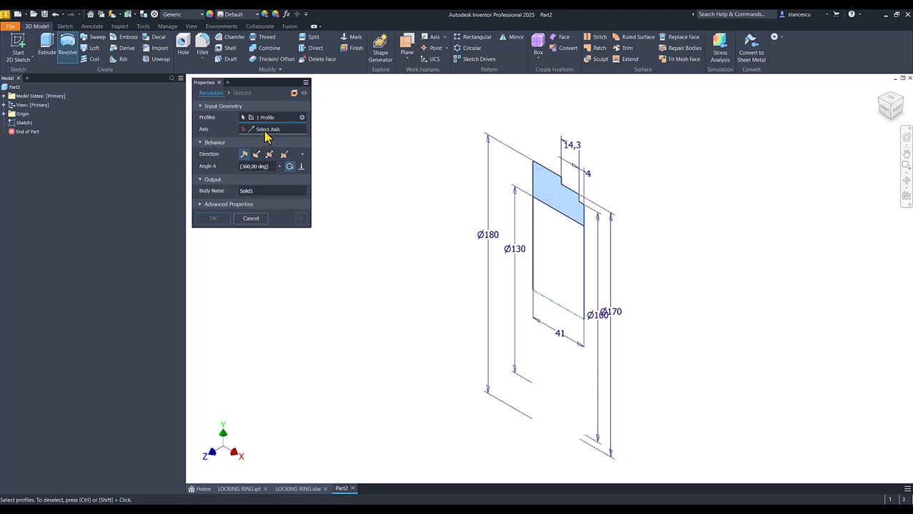
click(266, 131)
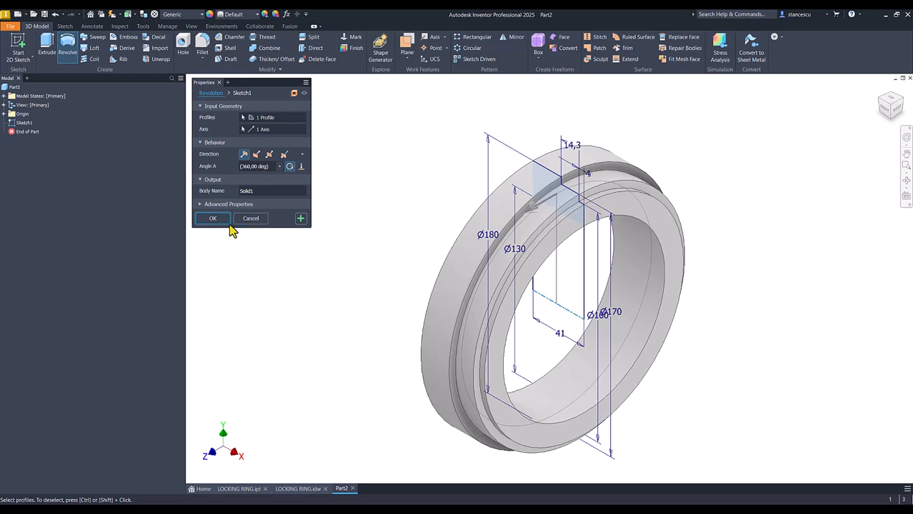
click(215, 218)
key(F6)
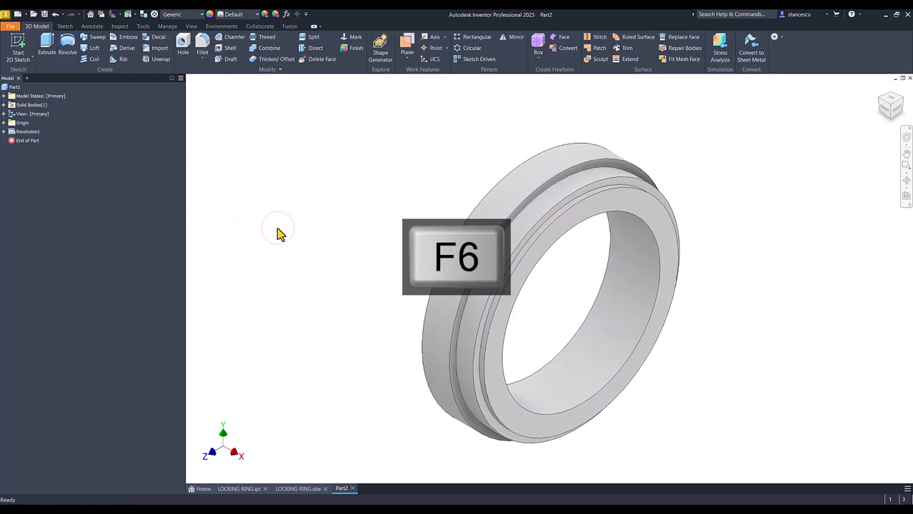
Examine the side lug's arc radius, center offset and angles in the front view of LOCKING RING.idw
click(308, 489)
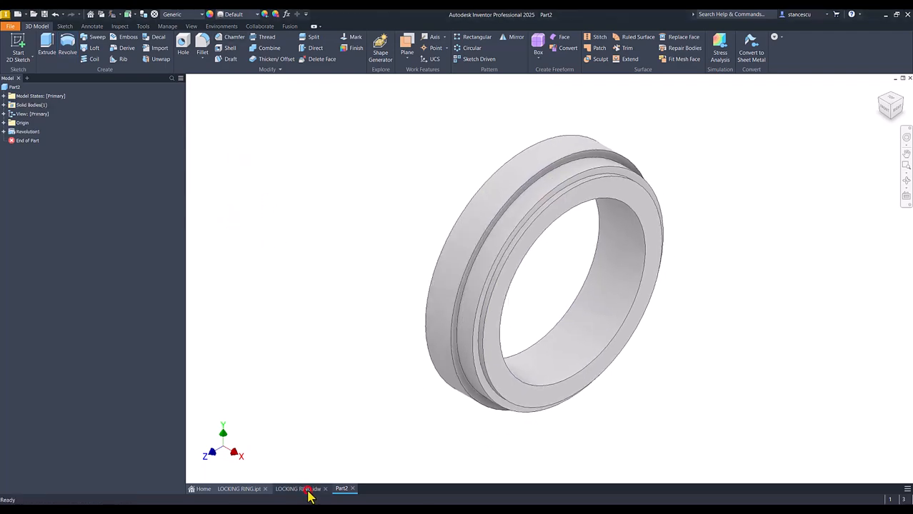
click(481, 292)
drag(481, 293, 469, 292)
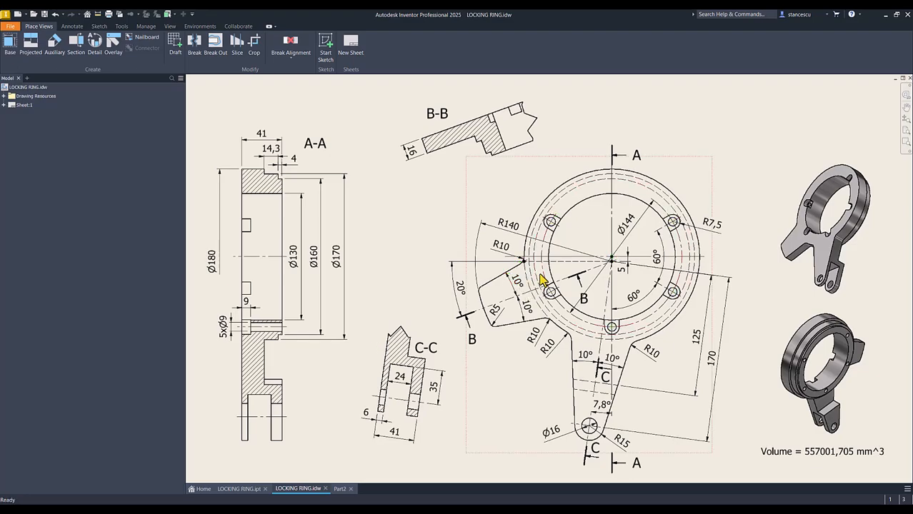
scroll(541, 276, up, 10)
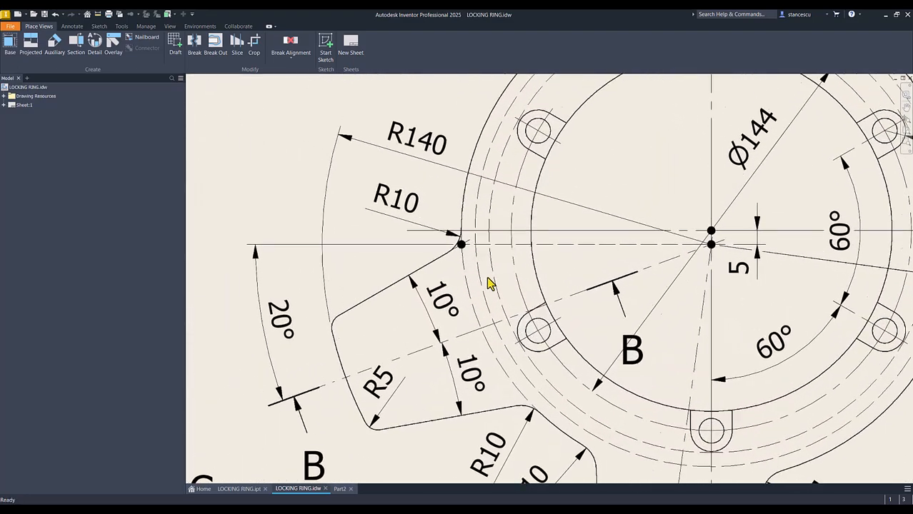
scroll(443, 263, up, 1)
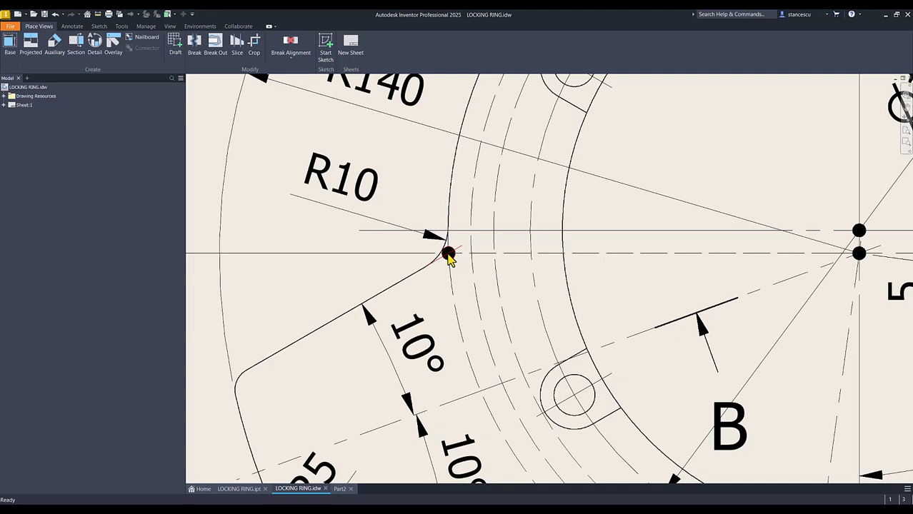
scroll(453, 259, down, 3)
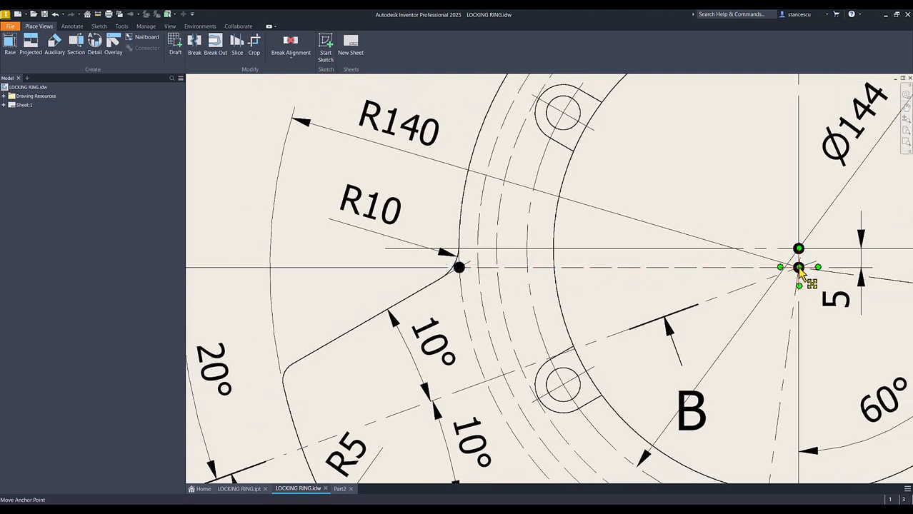
scroll(785, 286, down, 3)
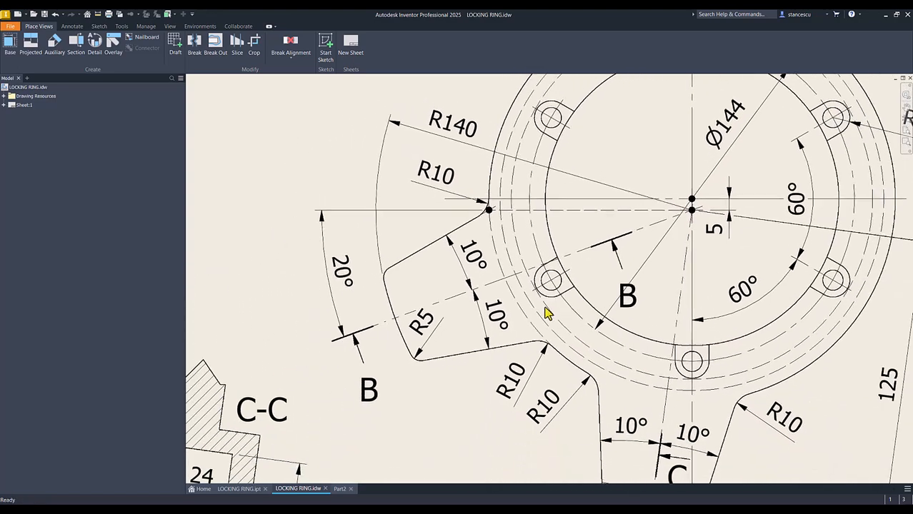
key(Num_Lock)
middle_click(460, 323)
middle_click(460, 322)
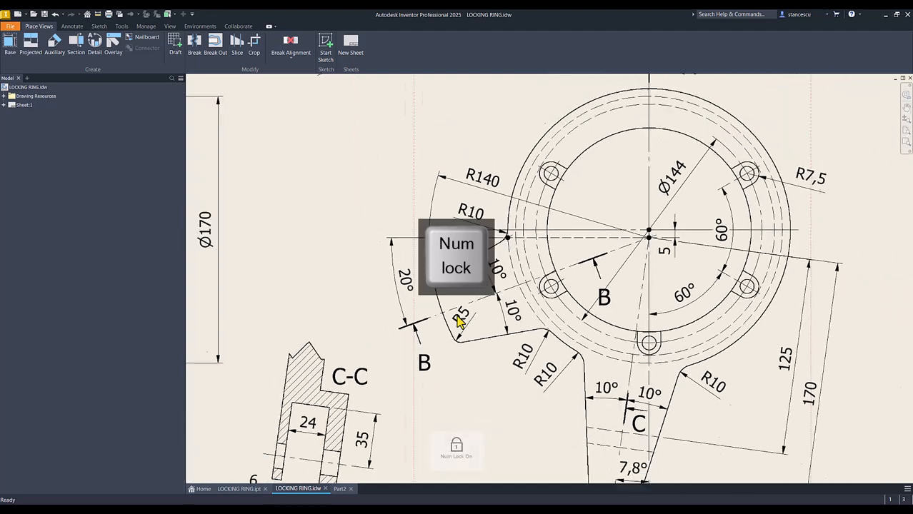
Return to Part2 and start a sketch on the ring's flat end face at the 180 mm diameter side
click(339, 489)
shift+middle_drag(315, 232, 469, 377)
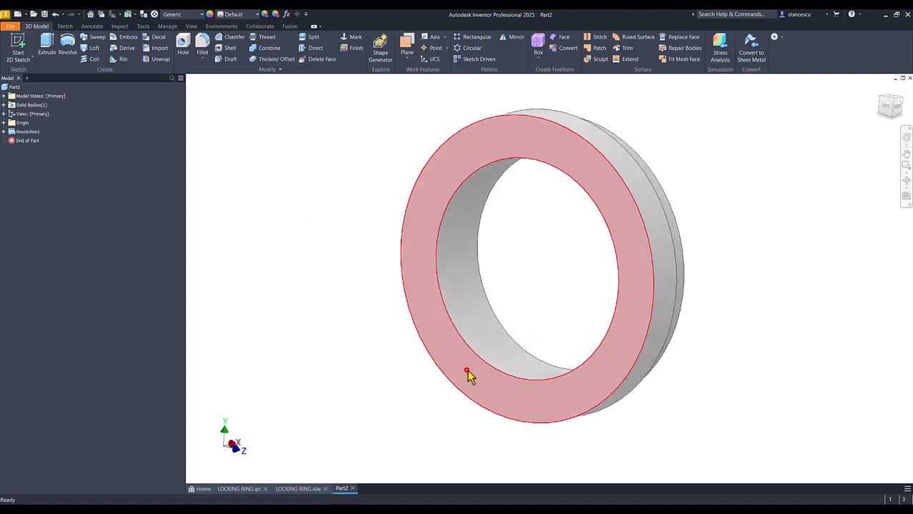
click(468, 376)
click(530, 366)
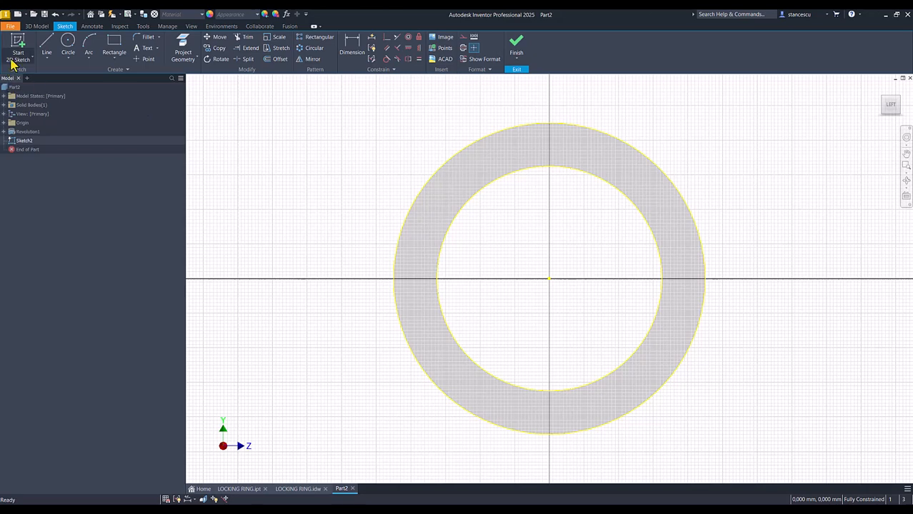
Draw a circle of radius 140 mm around the ring, with its center slightly below the origin
click(67, 43)
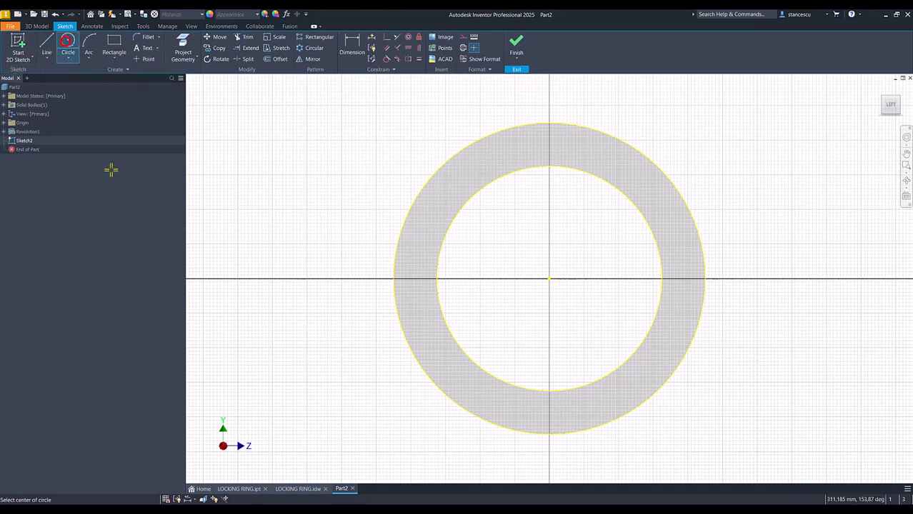
click(542, 297)
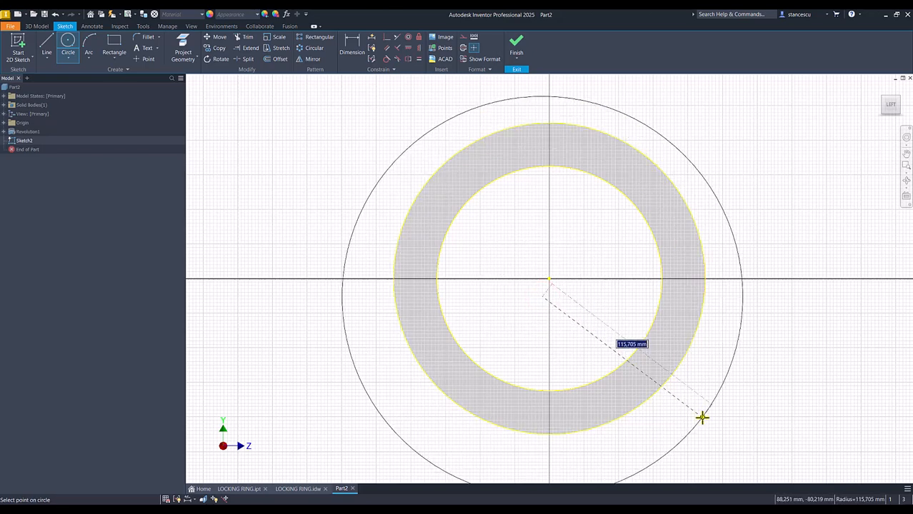
text(140)
key(Return)
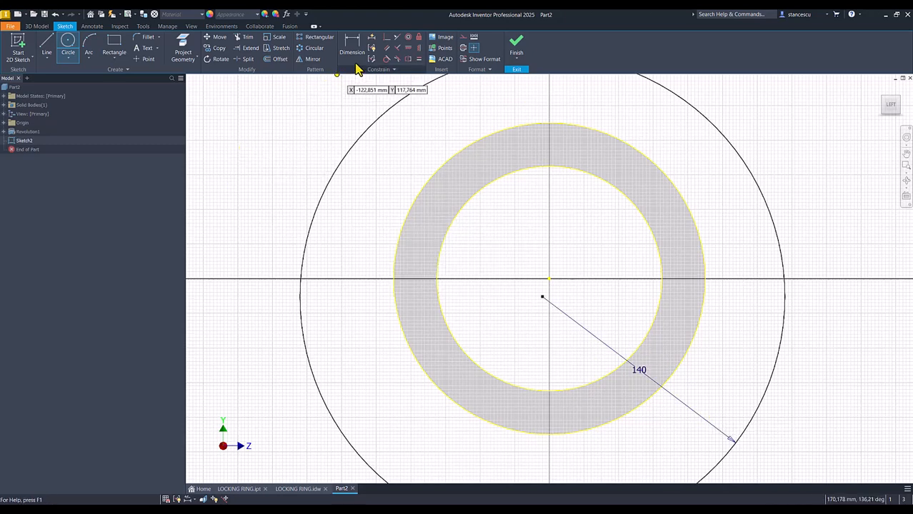
Align the large circle's center vertically with the ring's center point
click(419, 48)
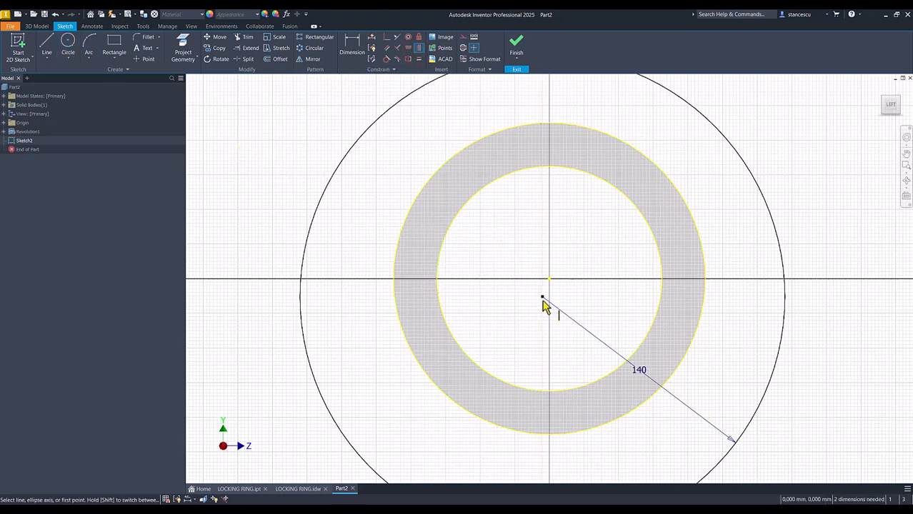
click(543, 296)
click(550, 280)
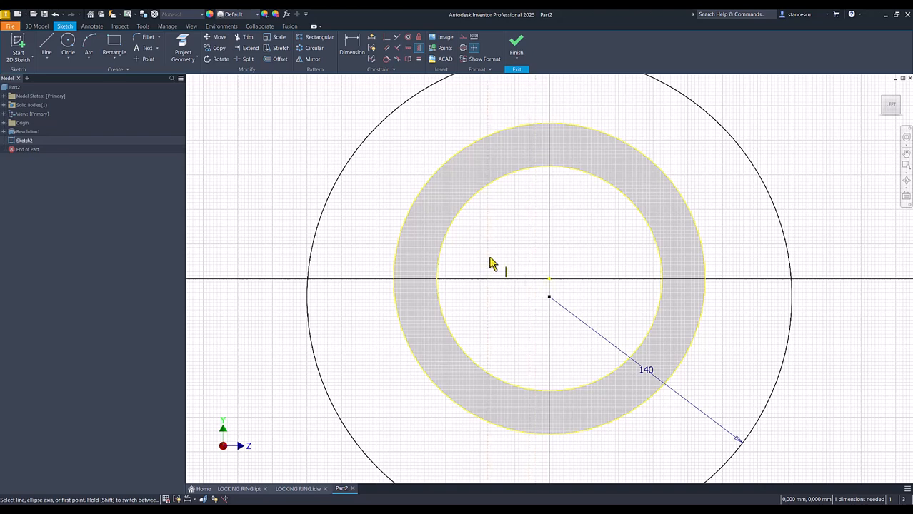
Dimension the vertical distance between the ring's center and the large circle's center as 5 mm
click(346, 41)
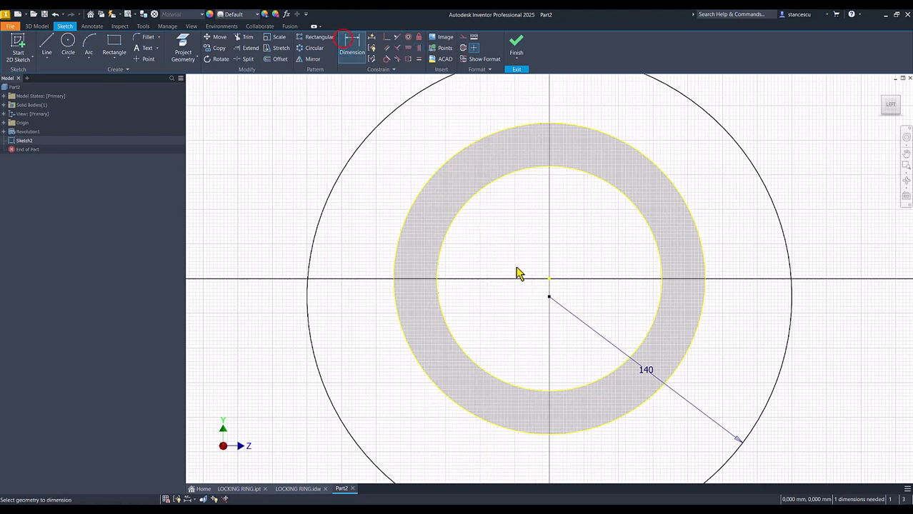
click(550, 280)
click(549, 296)
click(598, 293)
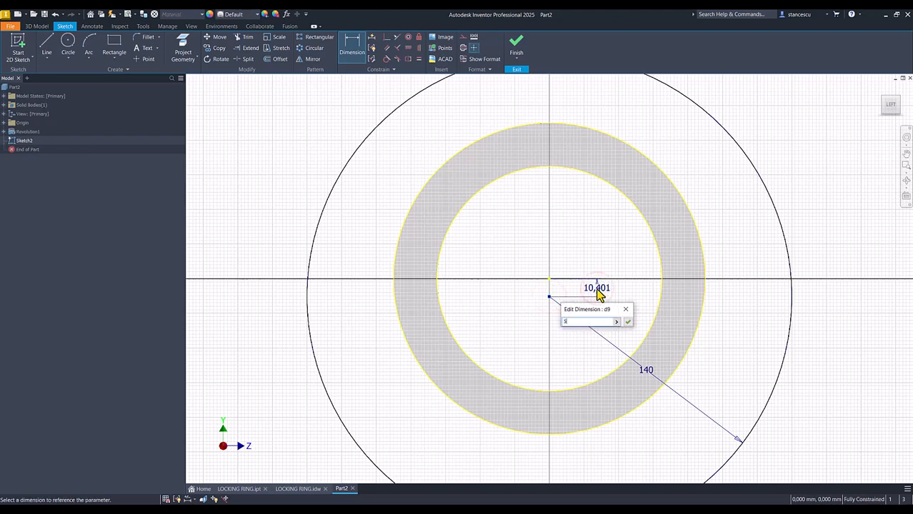
text(5)
key(Return)
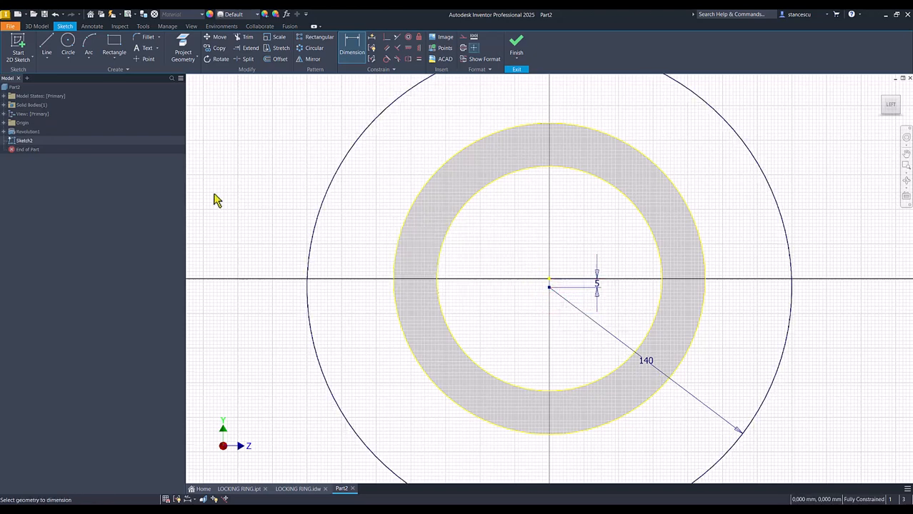
Draw a line from the large circle's center down-left to the circle, entering its angle as 180-20 degrees
click(47, 45)
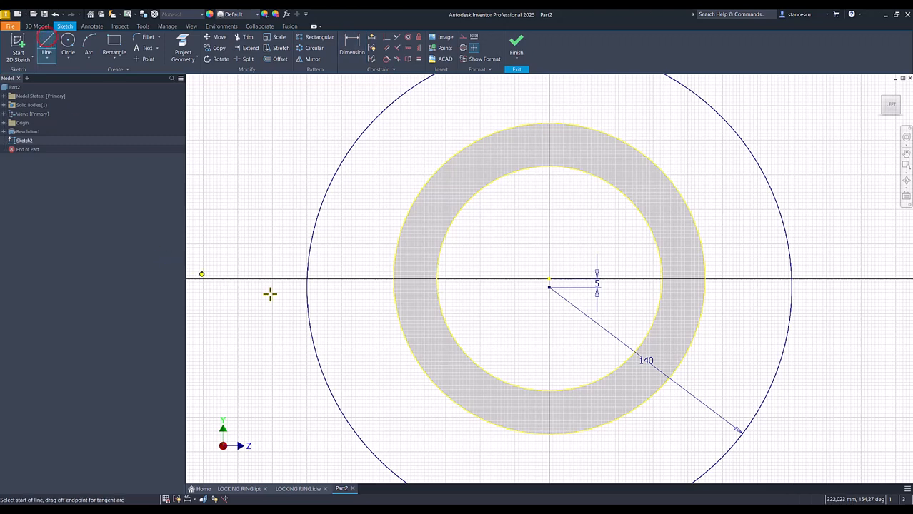
click(549, 288)
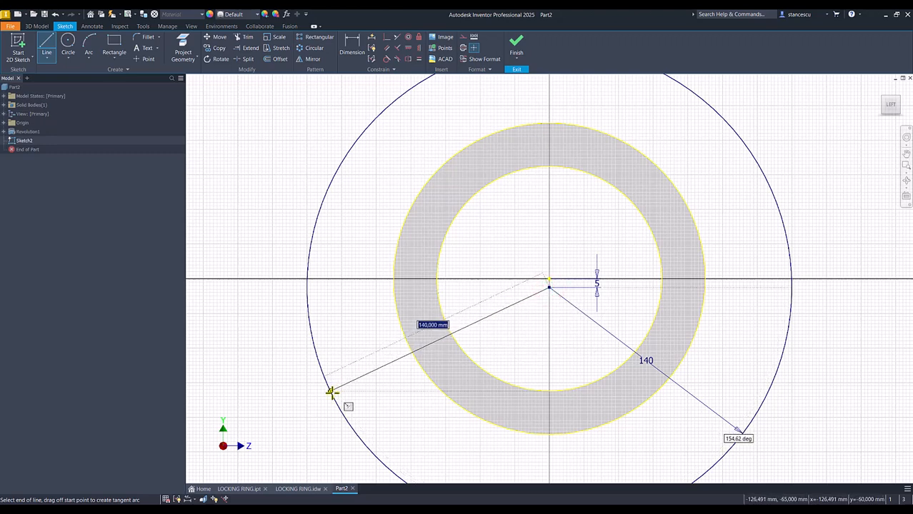
key(Tab)
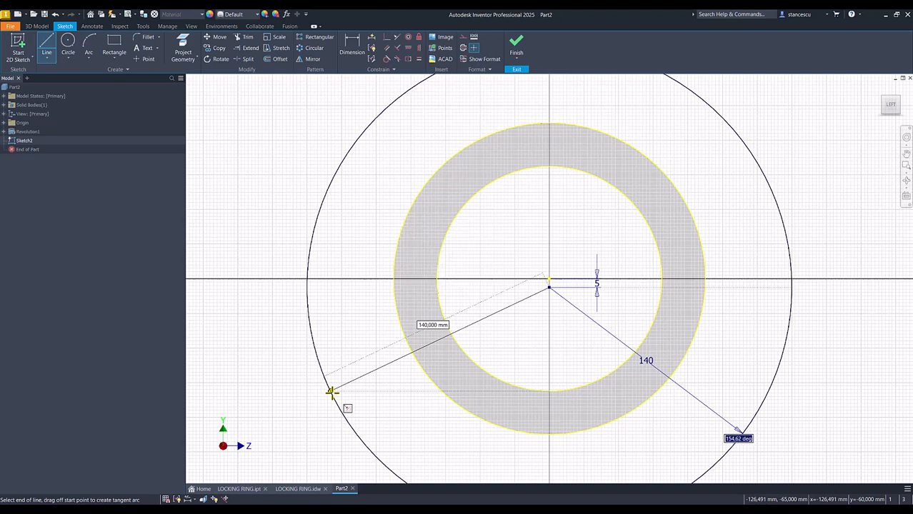
text(180-20)
key(Return)
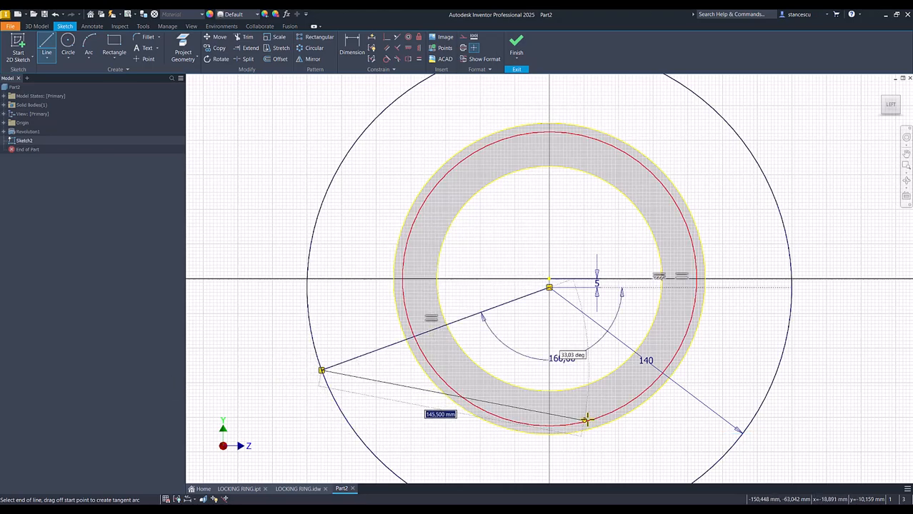
key(Escape)
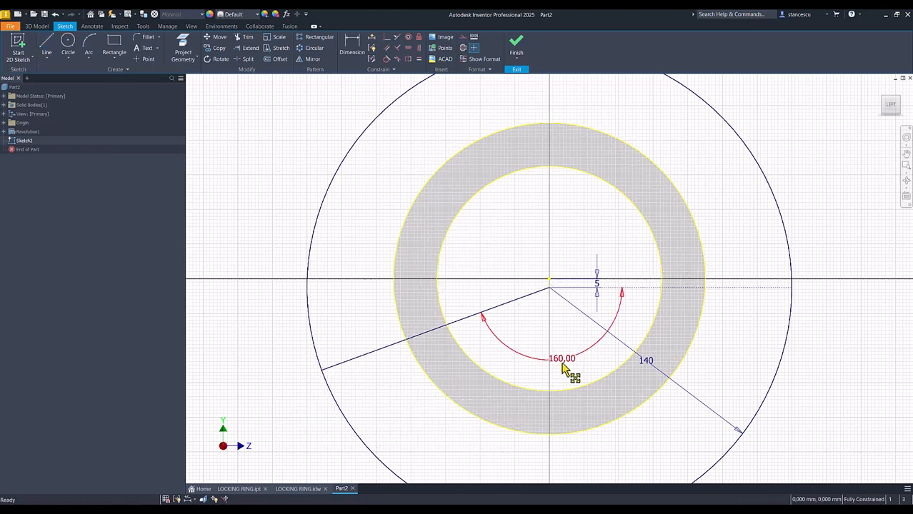
Replace the slanted line's angle dimension with a 20-degree angle between that line and the horizontal construction line
click(562, 363)
key(Delete)
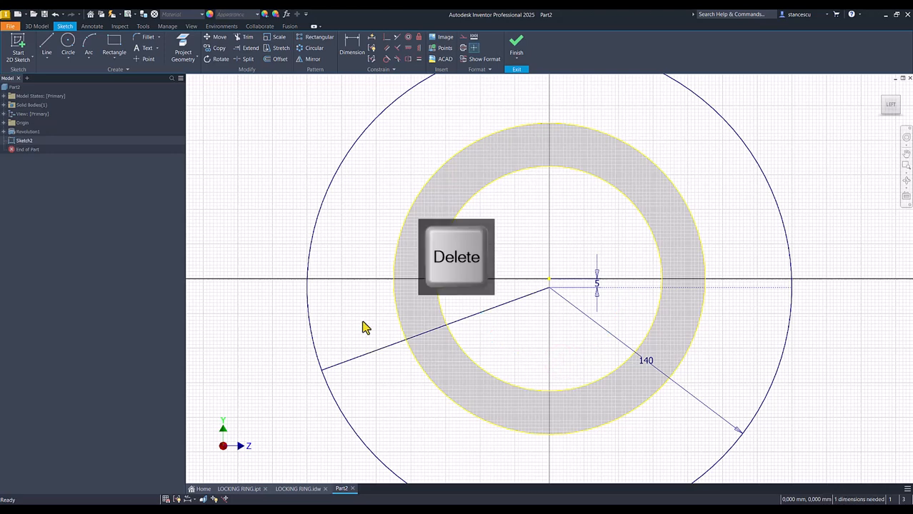
click(350, 44)
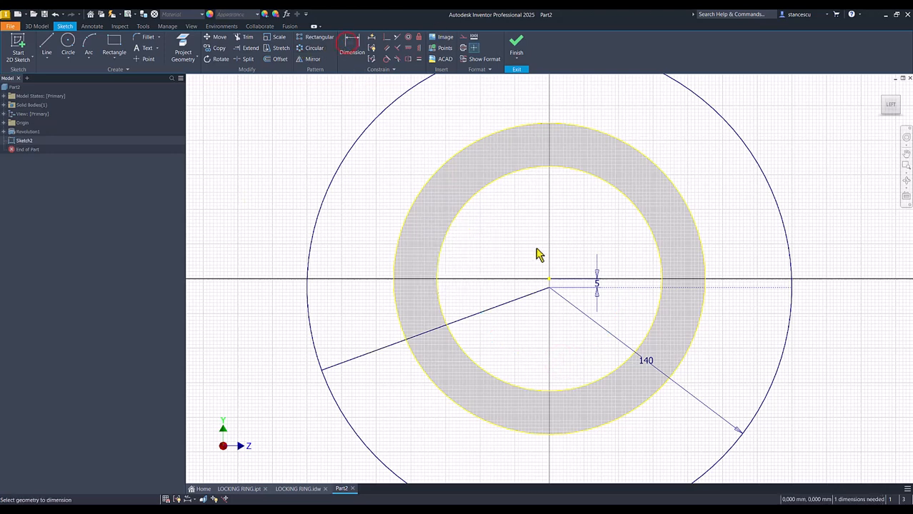
click(608, 288)
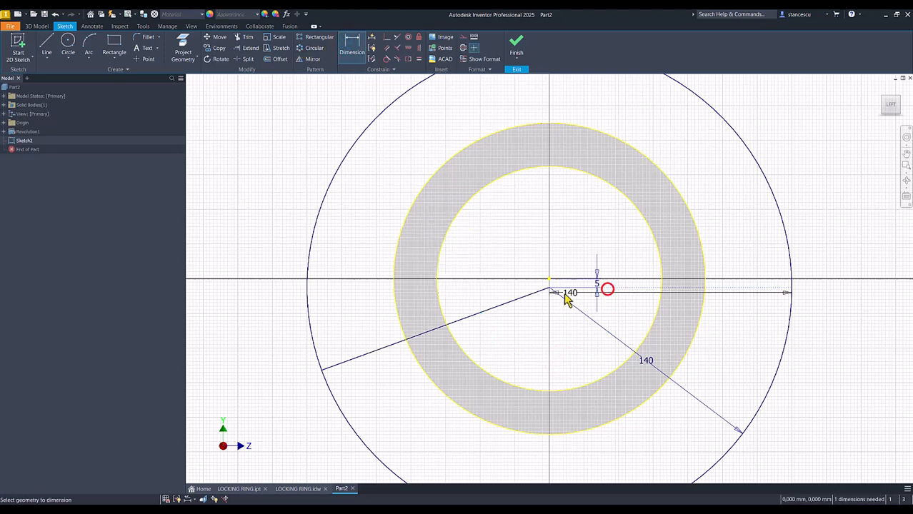
click(355, 357)
click(338, 328)
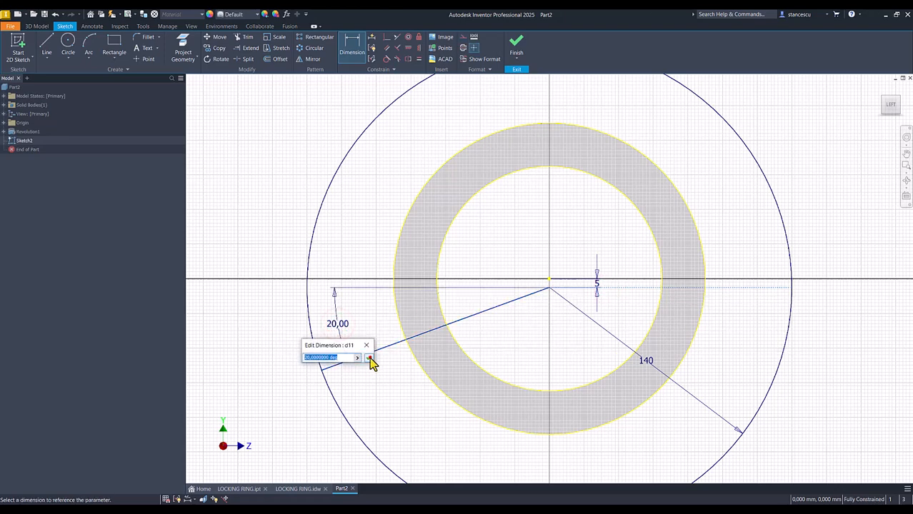
click(369, 358)
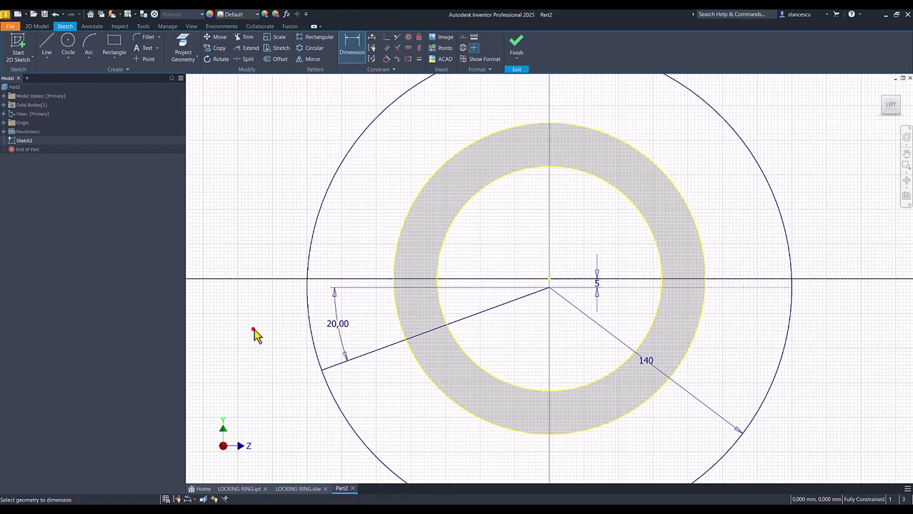
Draw two lines from the large circle to the ring's outer edge, one above and one below the slanted line
click(45, 48)
scroll(349, 346, up, 3)
scroll(351, 345, up, 2)
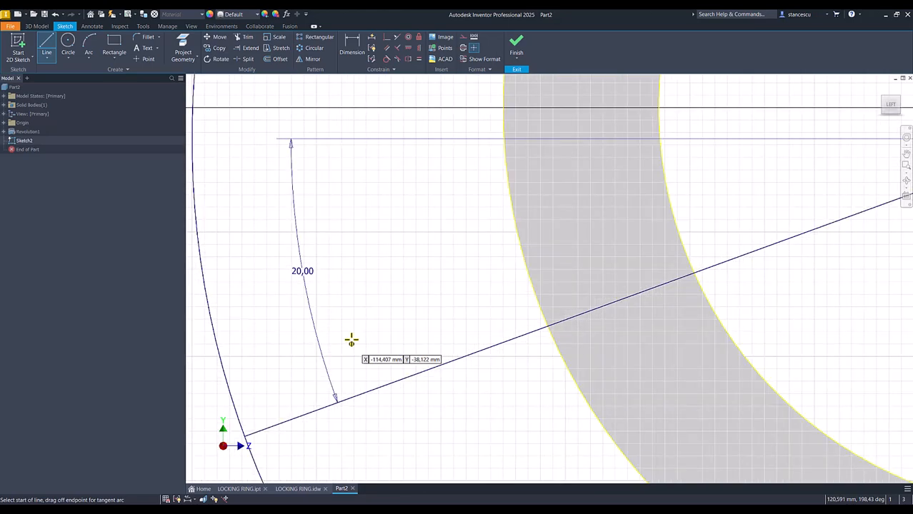
scroll(409, 349, up, 3)
click(300, 366)
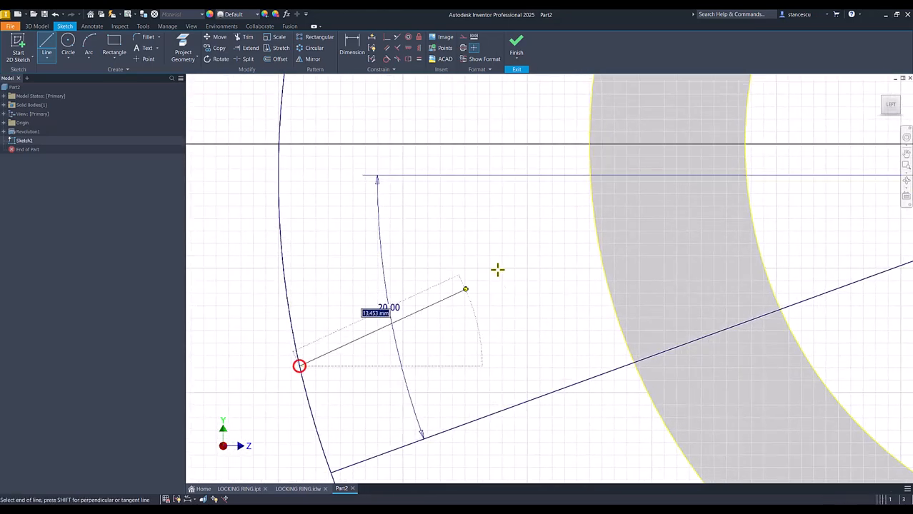
double_click(593, 215)
scroll(504, 311, down, 2)
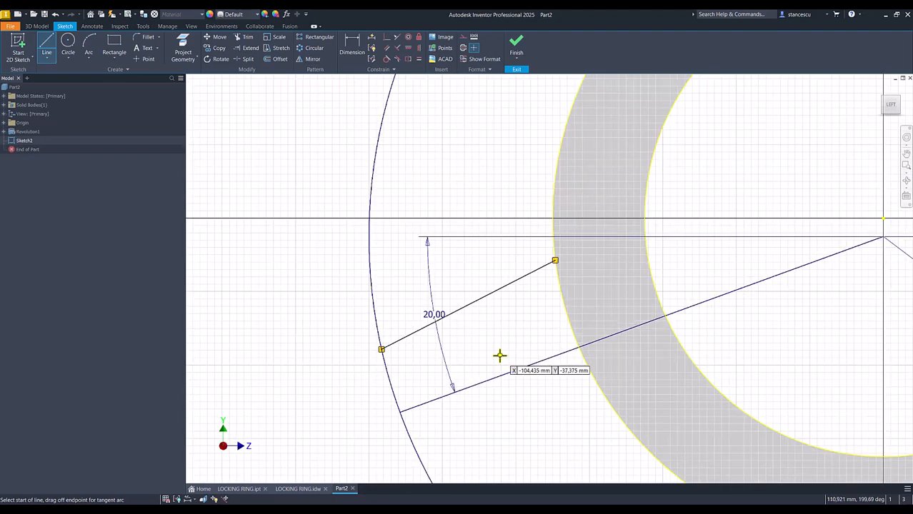
middle_drag(502, 349, 480, 239)
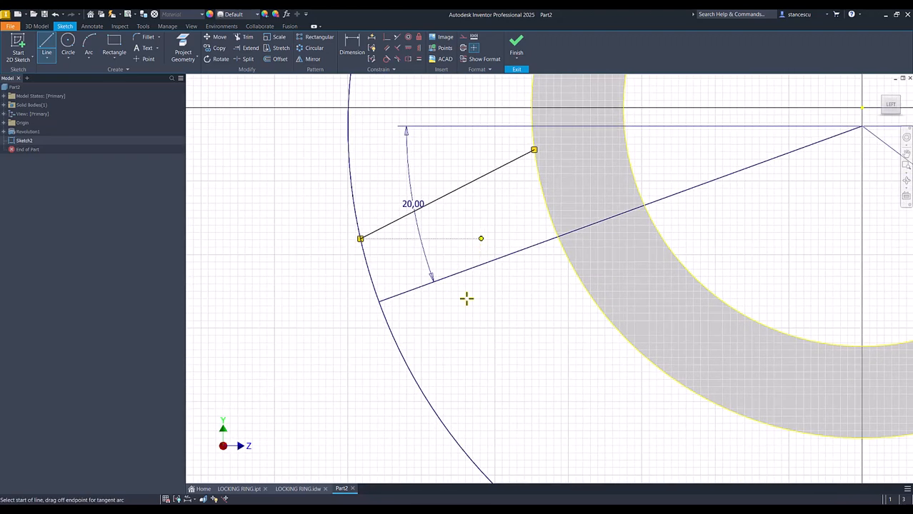
click(404, 357)
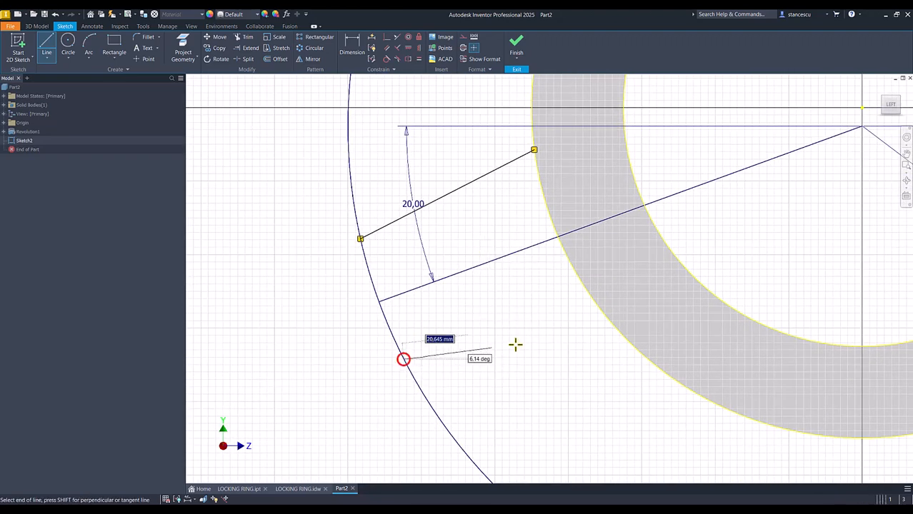
double_click(614, 326)
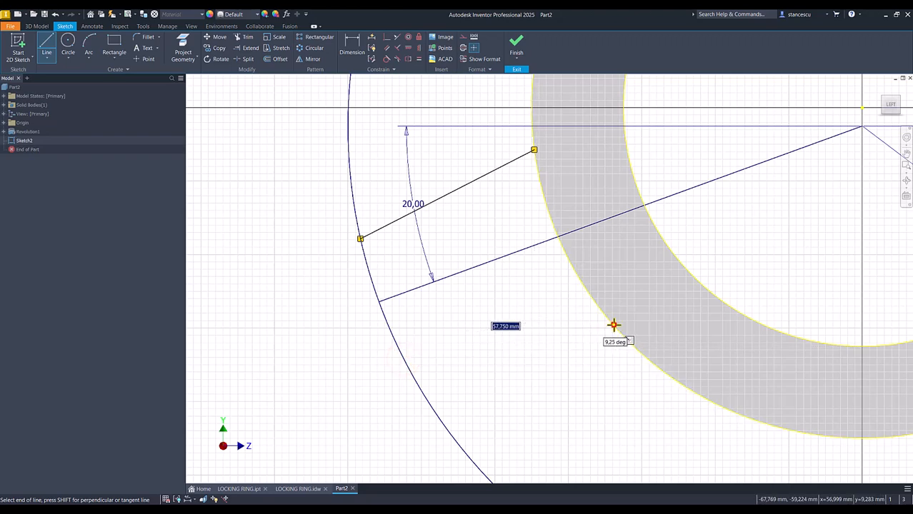
Dimension the angle between the upper side line and the slanted center line as 10 degrees
click(355, 45)
click(462, 187)
click(483, 261)
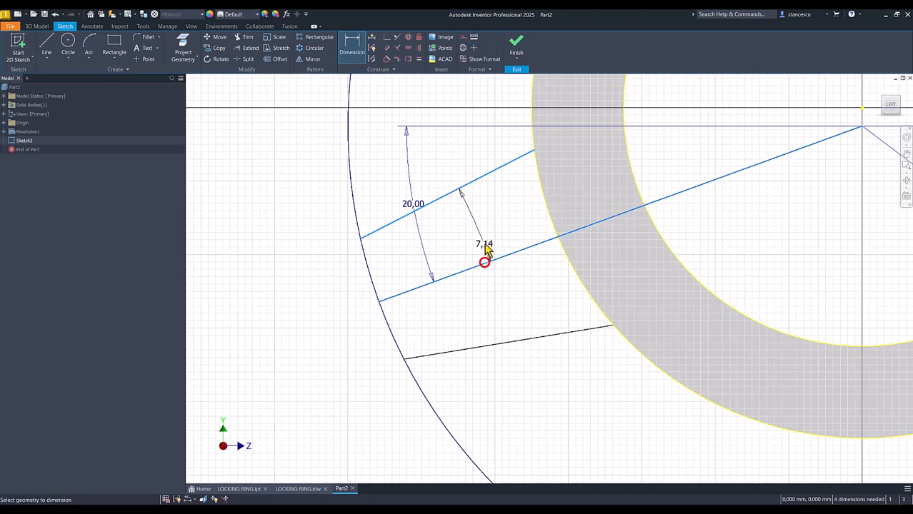
click(477, 228)
text(10)
key(Return)
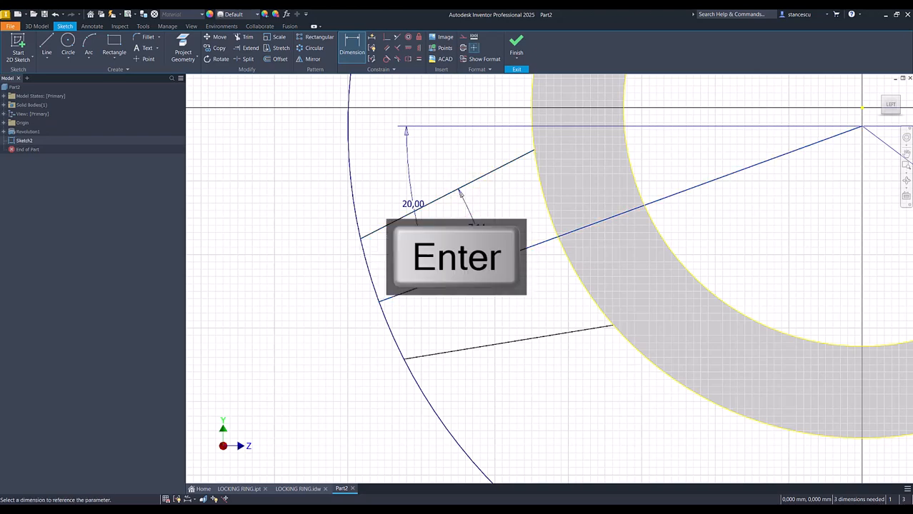
Dimension the angle between the slanted center line and the lower side line as 10 degrees
click(483, 261)
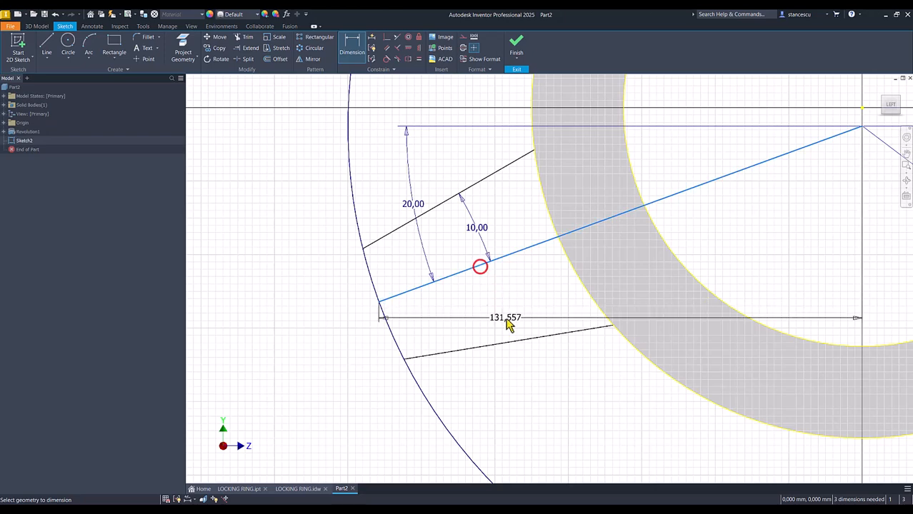
click(513, 344)
click(502, 310)
text(10,7497662)
key(Return)
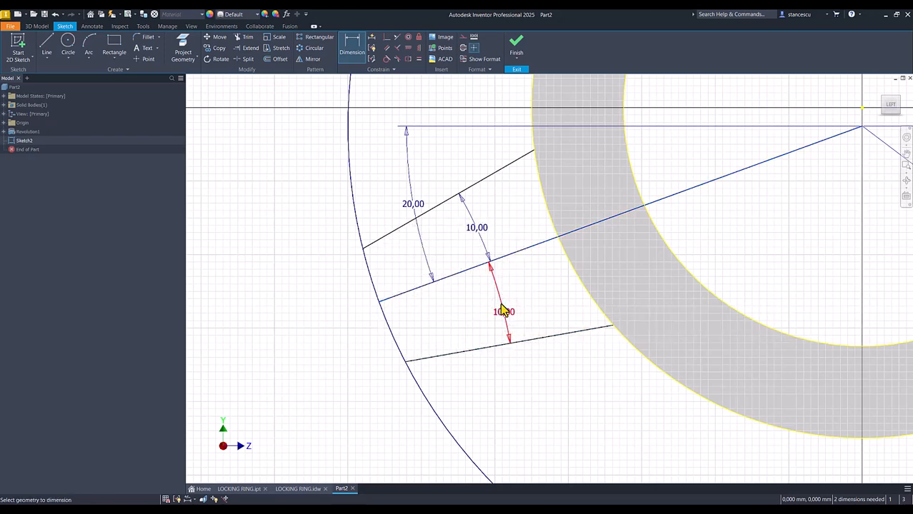
Trim the large circle so that only the arc between the two side lines remains
key(Num_Lock)
middle_click(567, 270)
middle_click(567, 270)
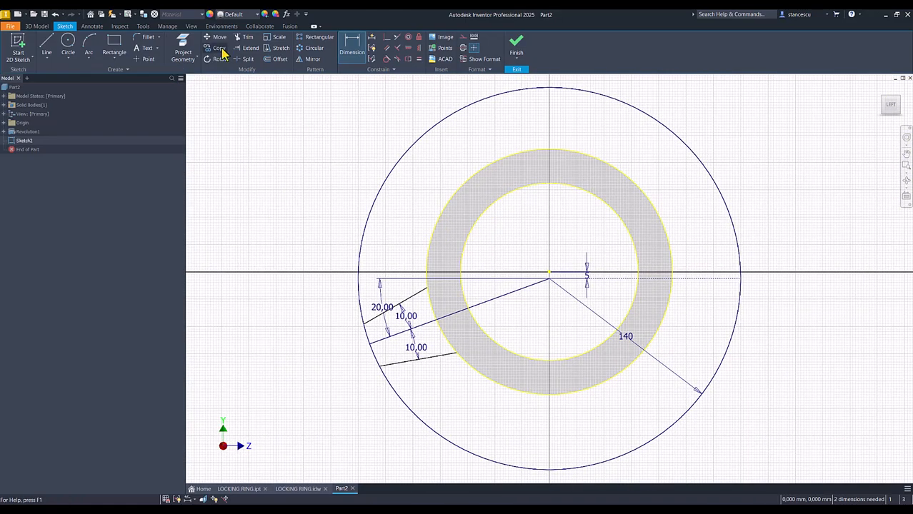
click(247, 36)
click(371, 206)
click(727, 355)
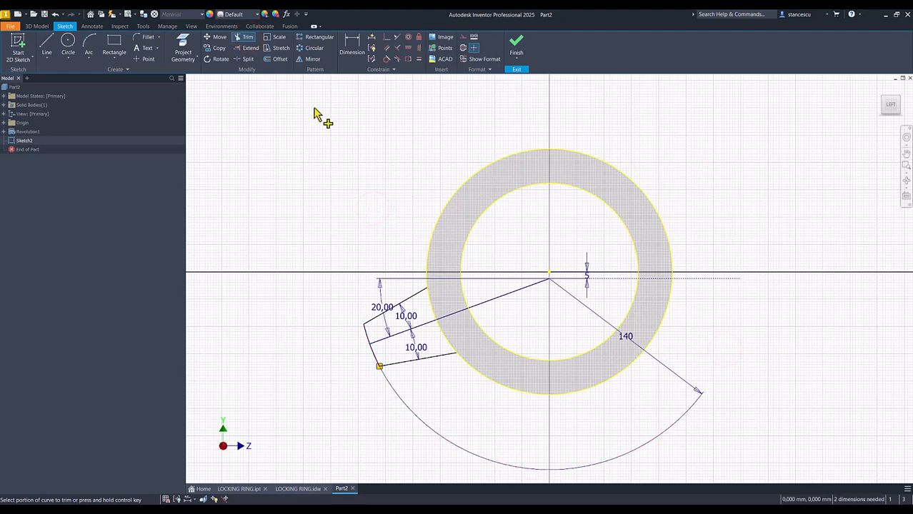
Constrain the slanted center line's outer endpoint to be coincident with the lug's outer arc
click(386, 39)
scroll(347, 336, up, 3)
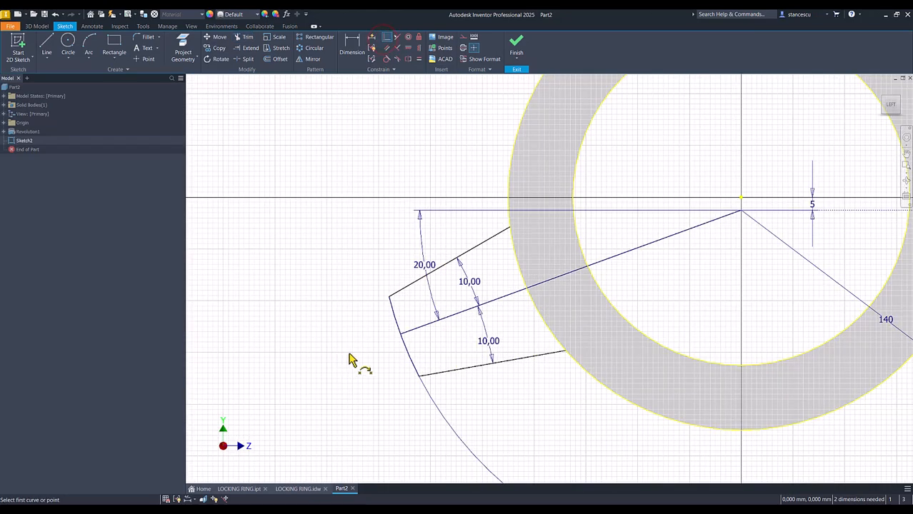
click(401, 337)
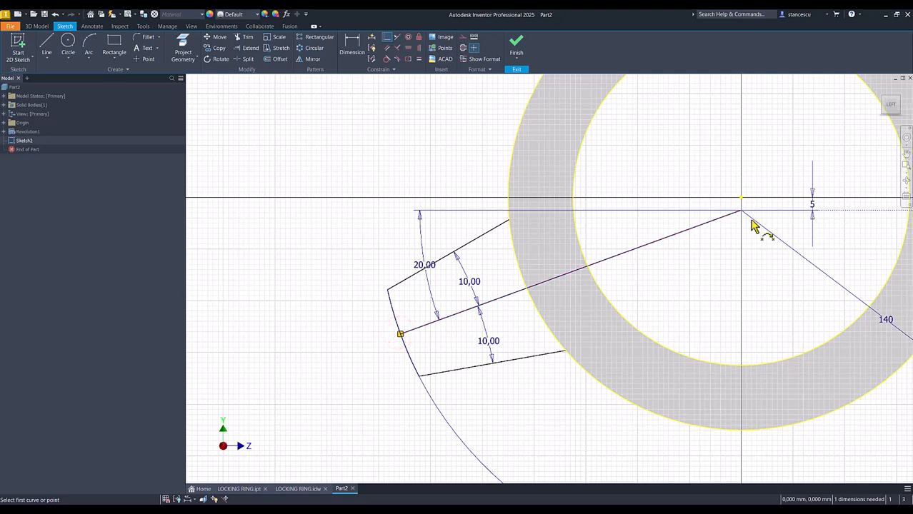
key(Escape)
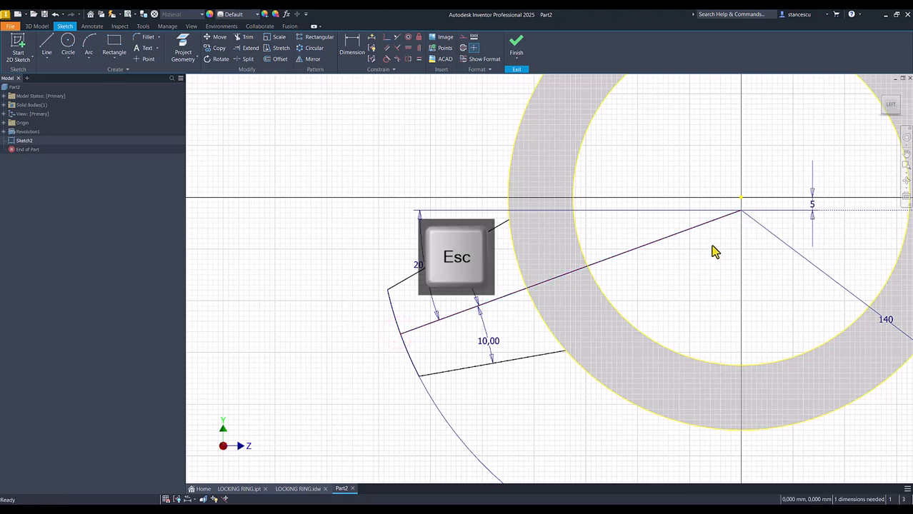
Convert the slanted center line and the ring's projected inner circle to construction geometry
drag(638, 222, 557, 312)
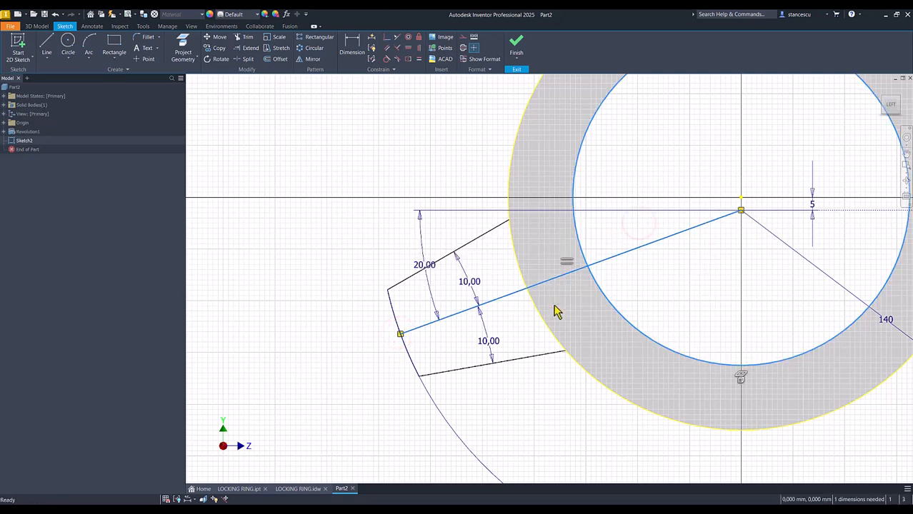
right_click(384, 130)
click(431, 133)
click(314, 214)
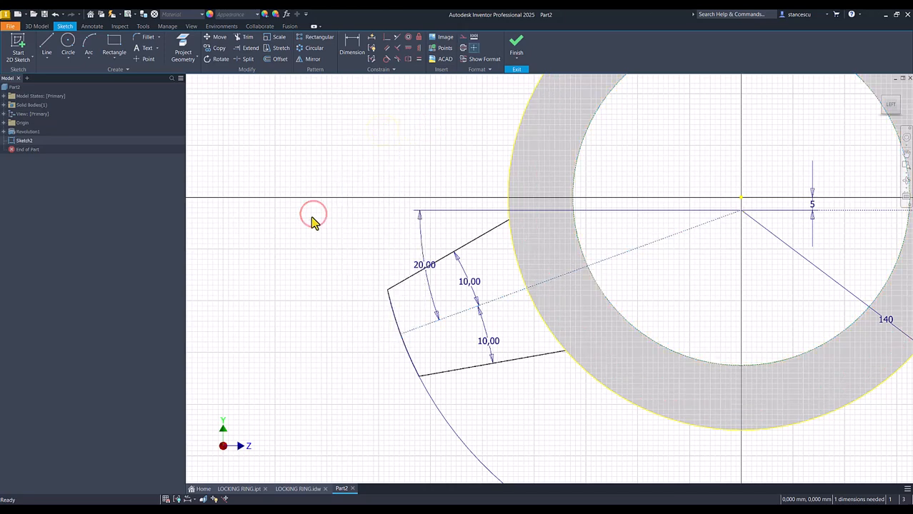
Align the upper side line's inner endpoint horizontally with the lug arc's center and finish the sketch
click(408, 48)
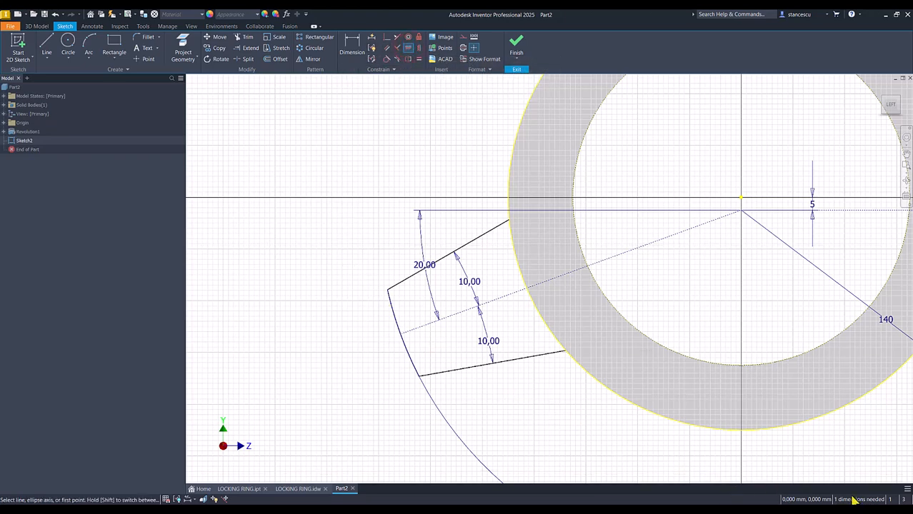
click(509, 220)
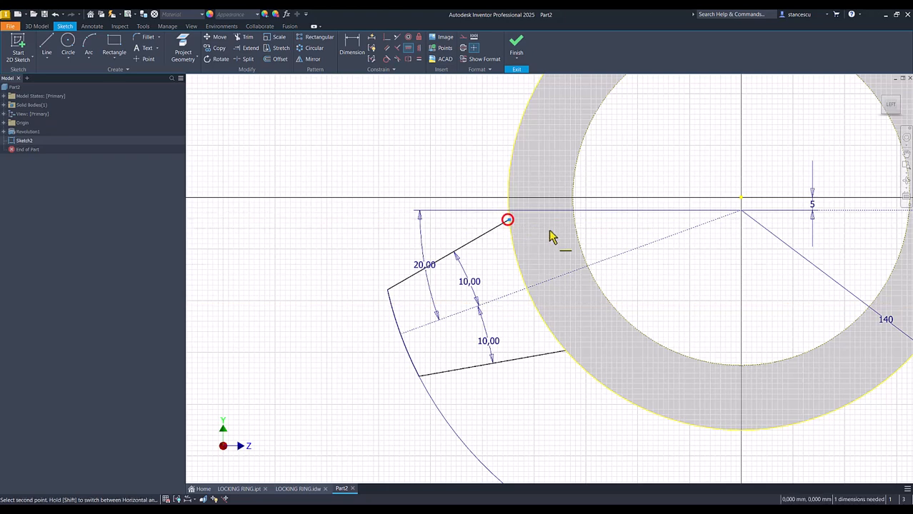
click(741, 212)
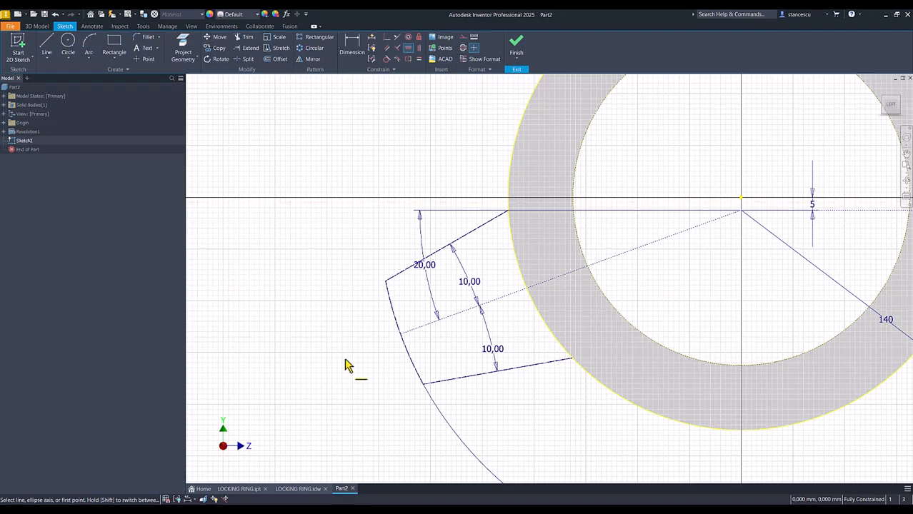
key(Num_Lock)
key(Home)
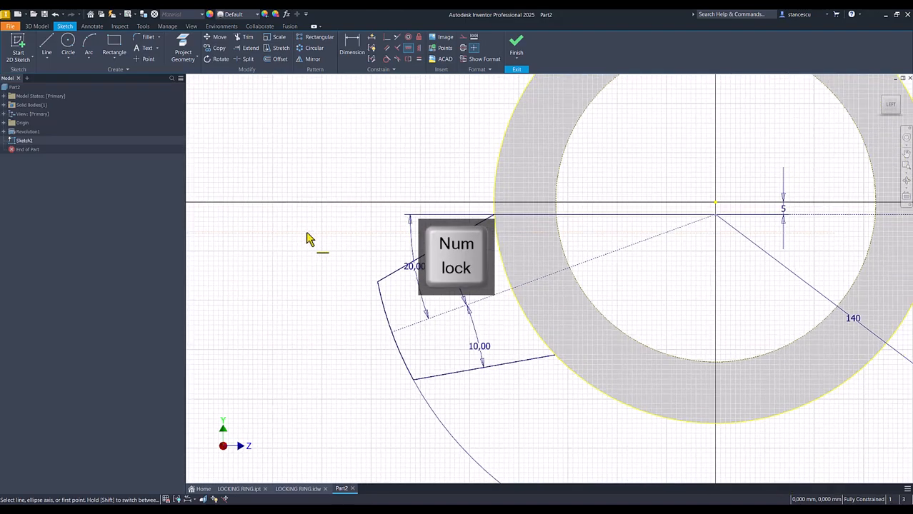
click(518, 50)
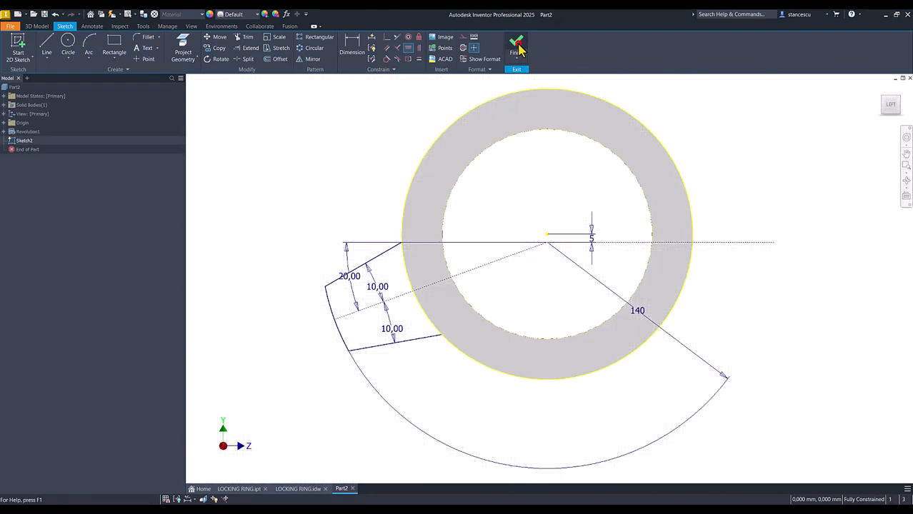
Extrude the lug profile from the sketch plane in the flipped direction, toward the ring's back, joining it to the ring
click(46, 45)
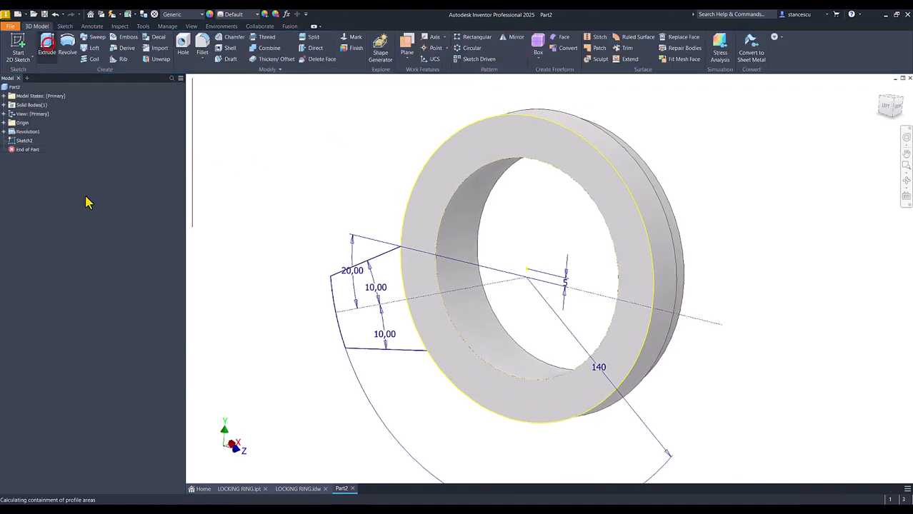
click(392, 293)
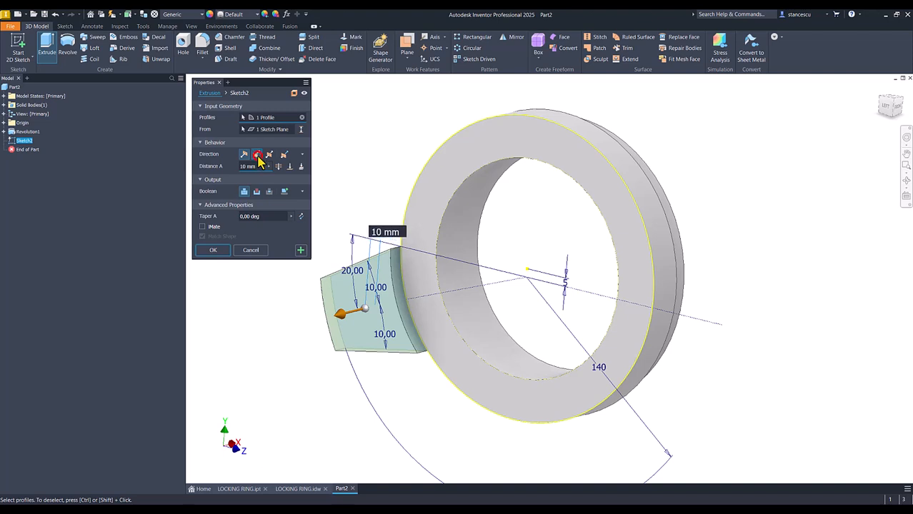
click(257, 154)
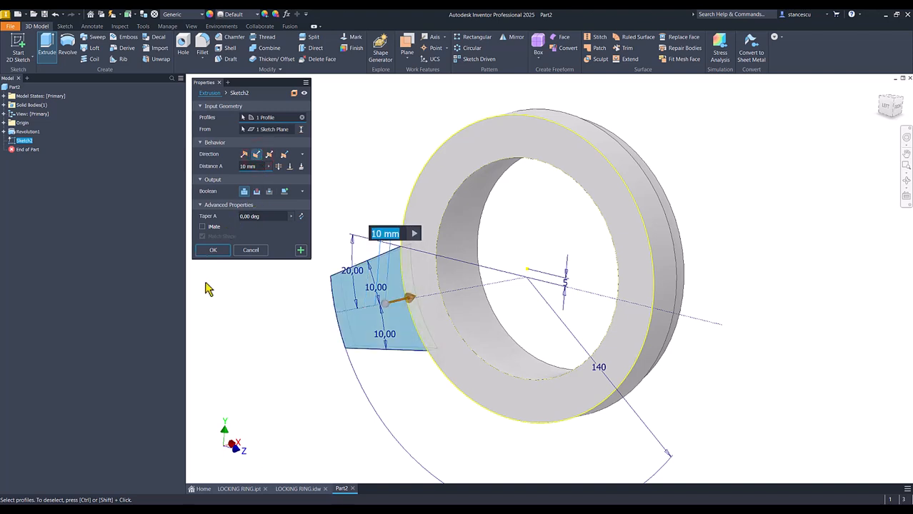
key(Return)
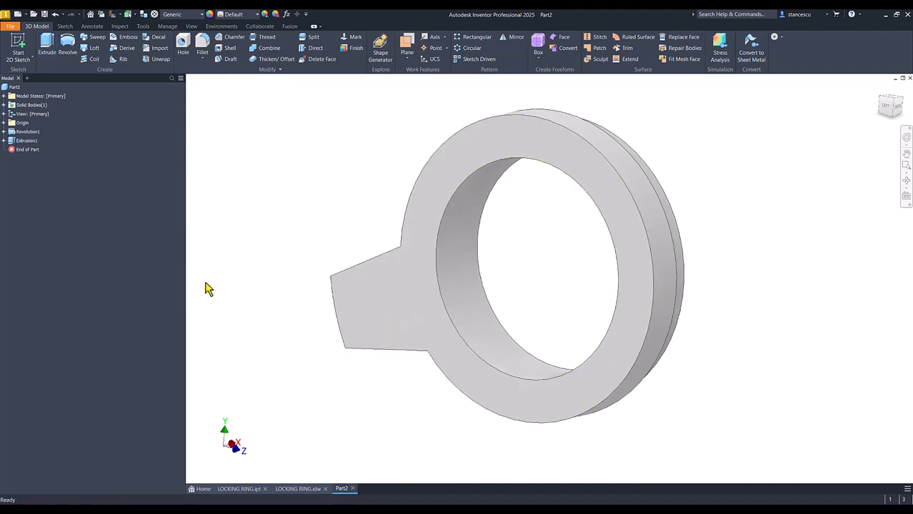
key(F6)
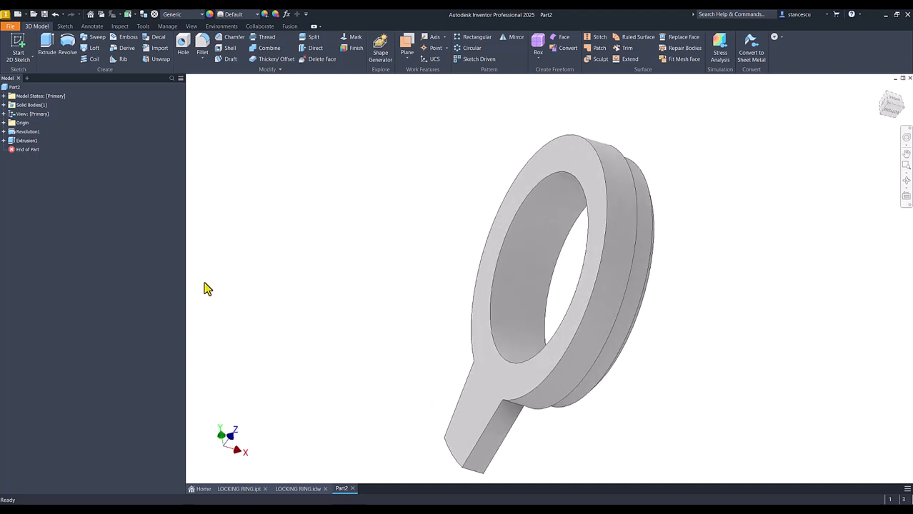
key(F6)
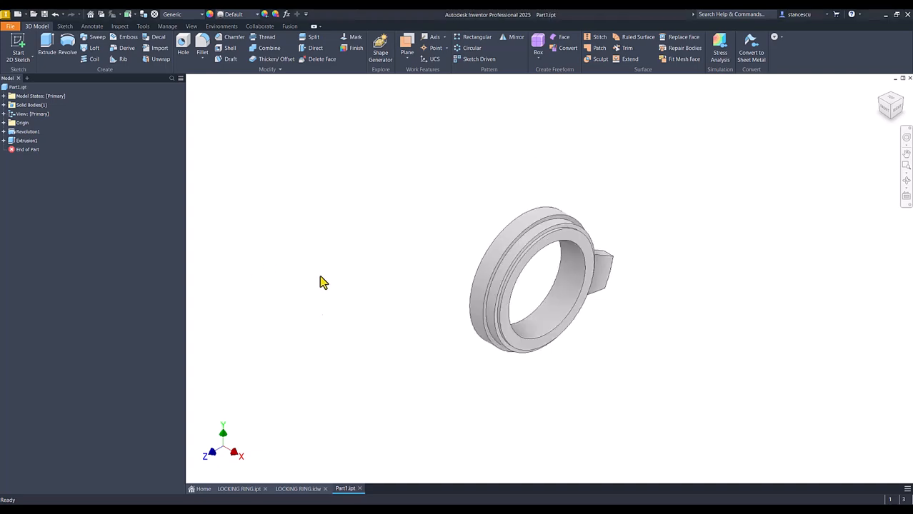
Open the LOCKING RING.idw drawing and examine the dimensions of the lower arm
click(299, 489)
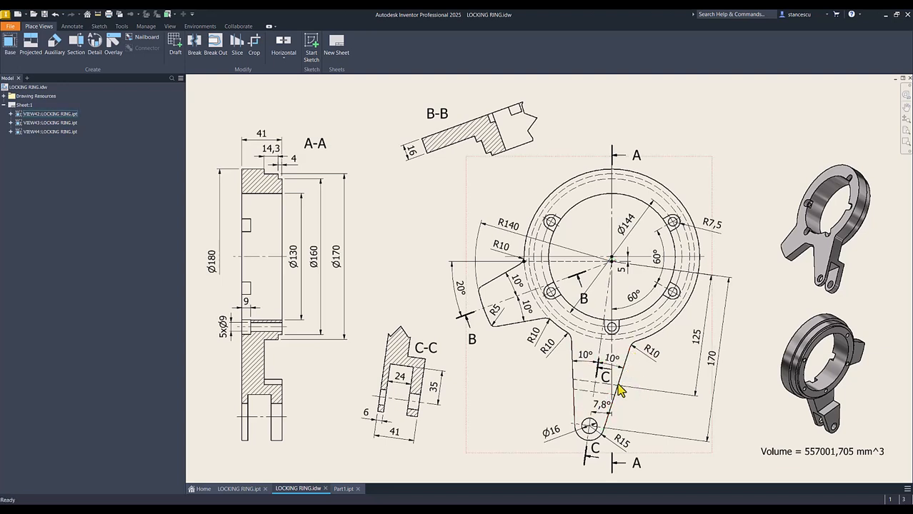
key(Escape)
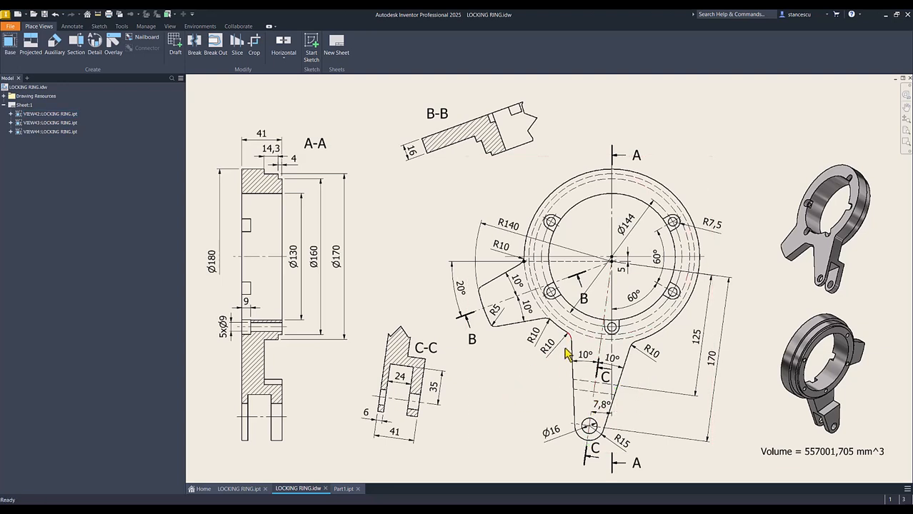
Check the lower arm's tilt angle, end radius and length dimensions in the drawing's front view
click(602, 415)
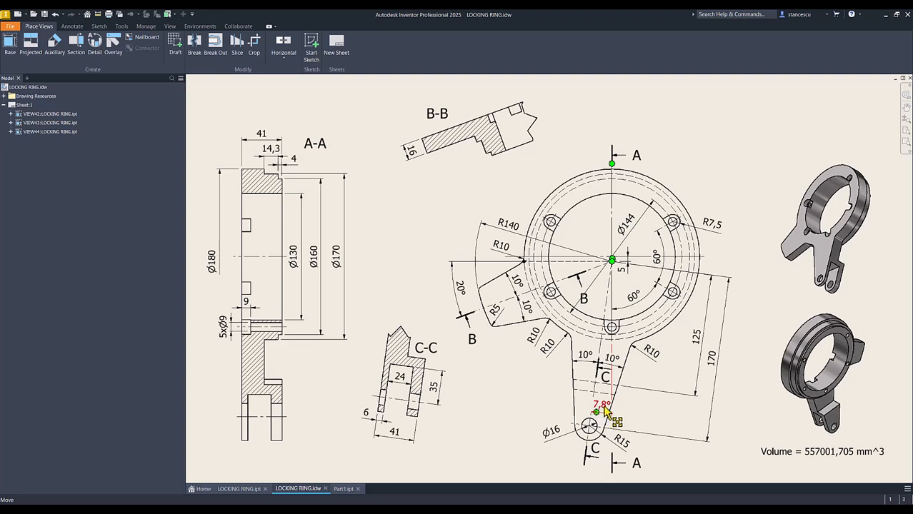
click(609, 385)
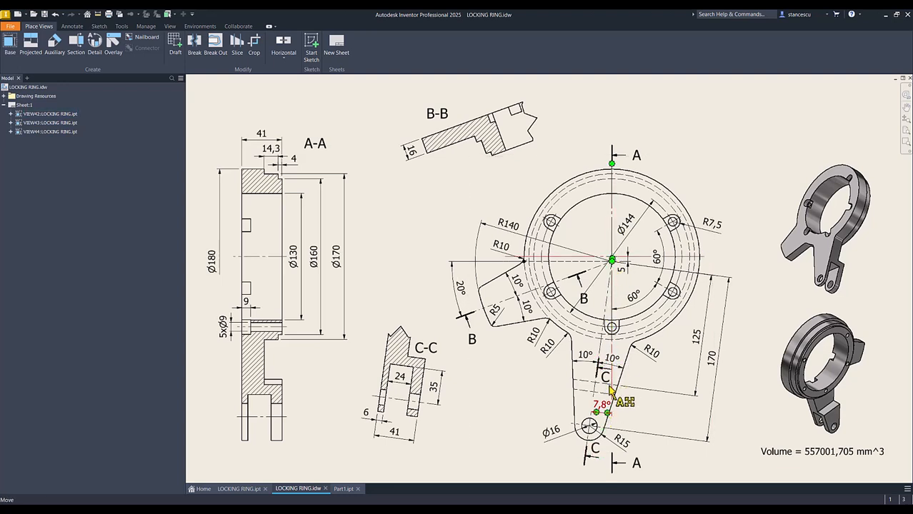
click(582, 384)
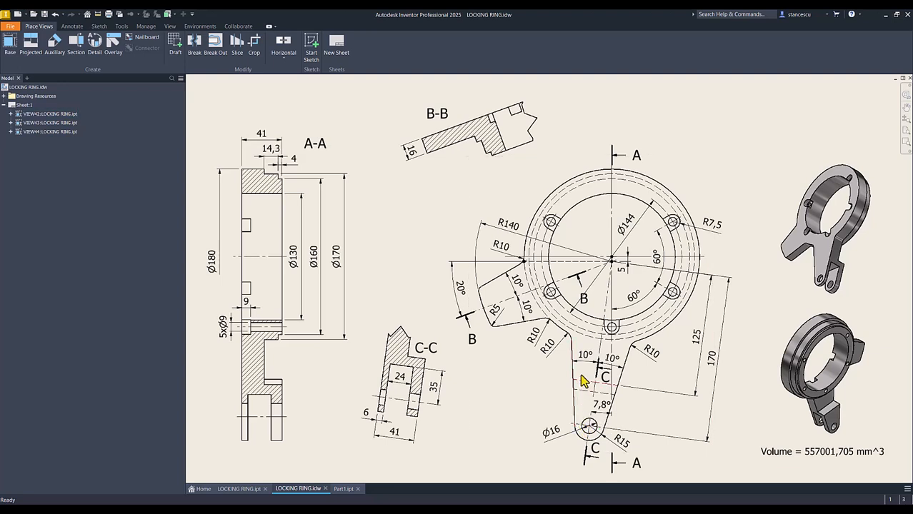
click(606, 364)
key(Escape)
click(621, 442)
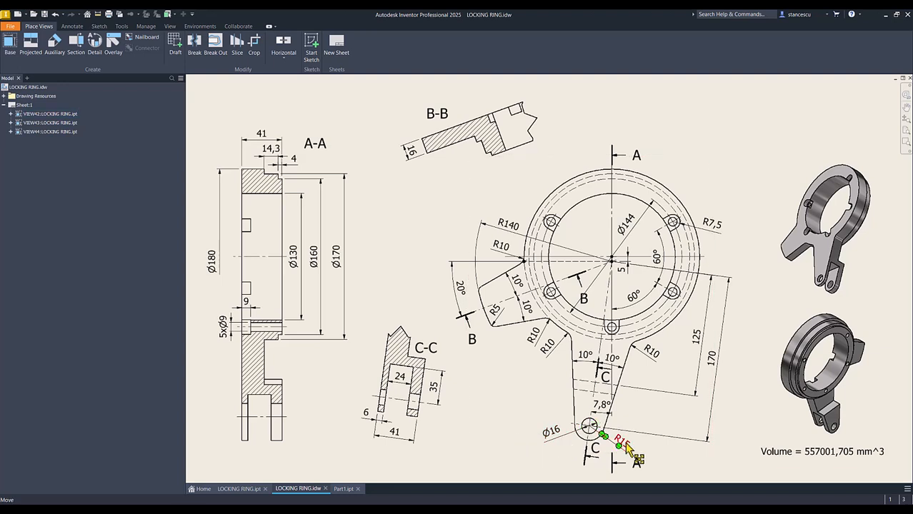
click(717, 366)
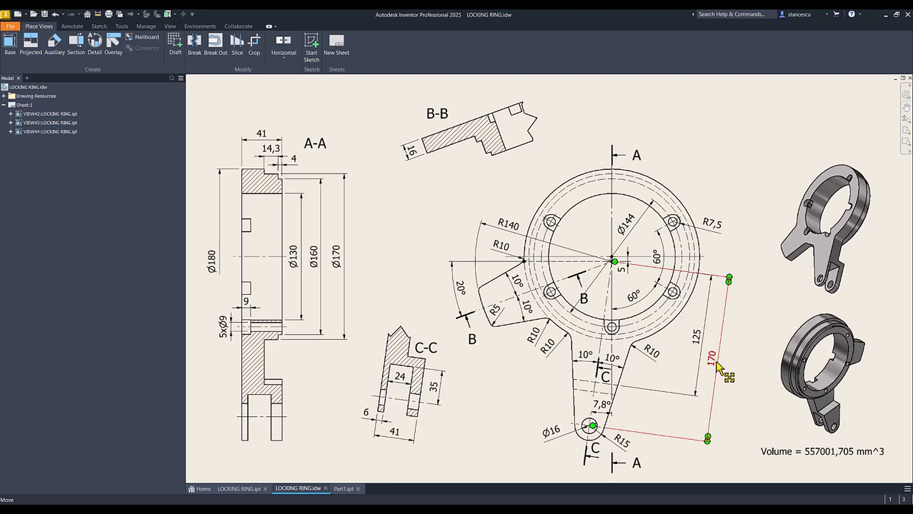
key(Escape)
Switch to Part1.ipt, create a sketch on the flat face shared by the ring and lug, and project the Y axis into it
click(344, 490)
shift+middle_drag(353, 202, 428, 332)
click(427, 328)
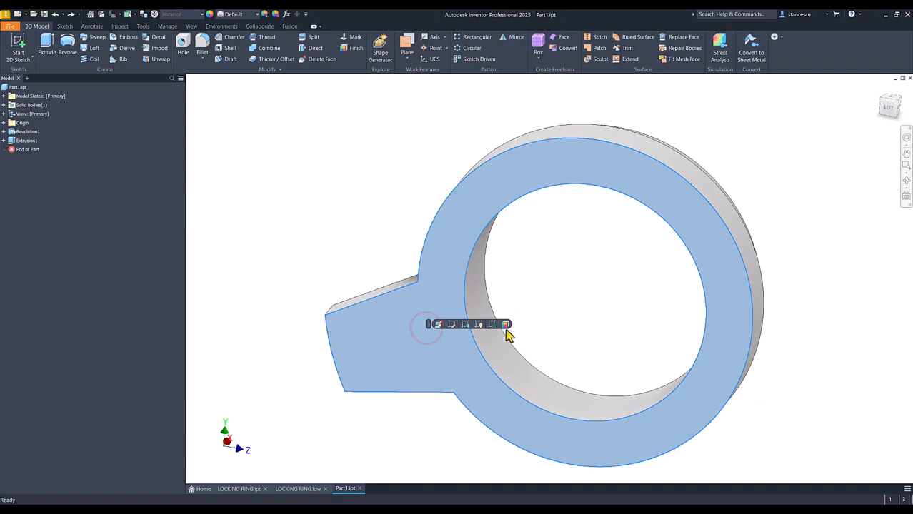
click(492, 325)
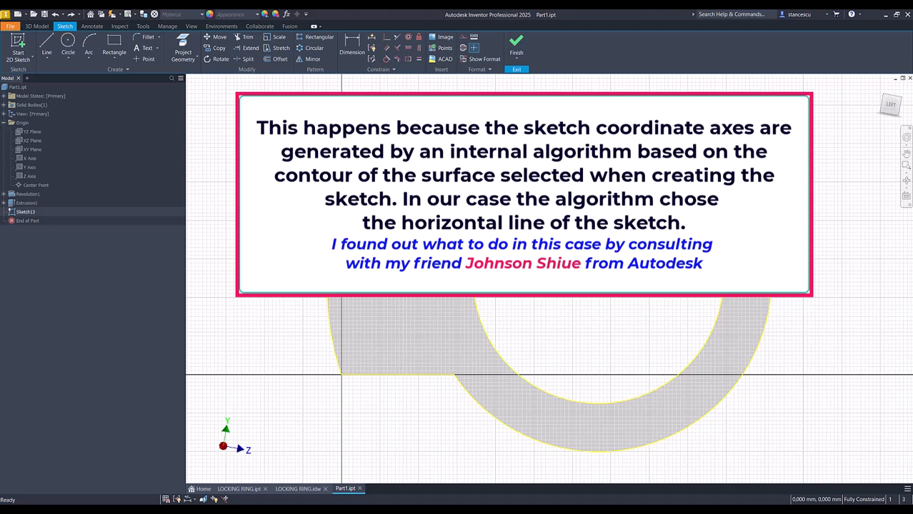
click(183, 43)
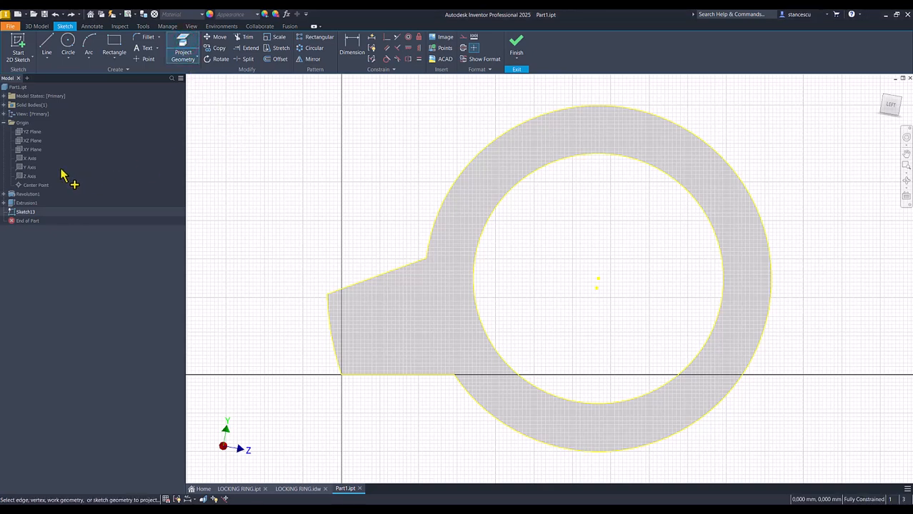
click(27, 173)
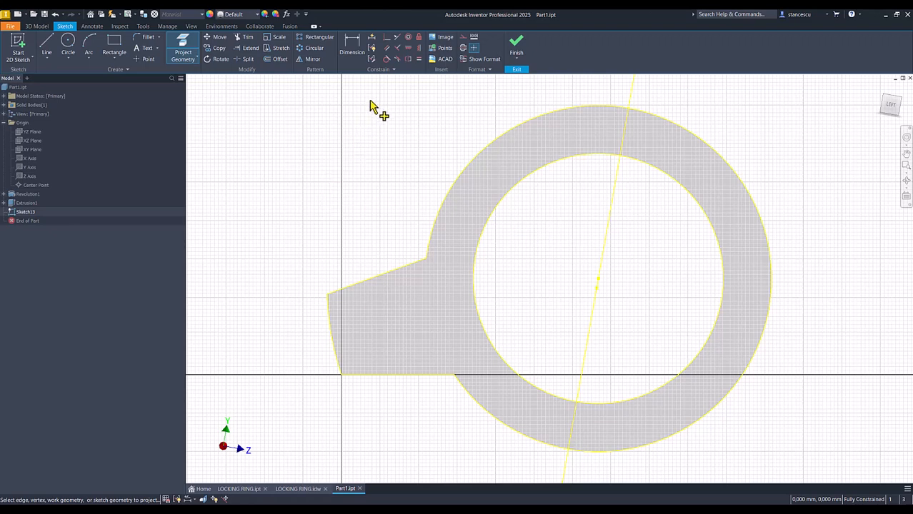
Try to align the sketch coordinate system with the projected Y axis, and turn the view to the Left orientation
click(383, 72)
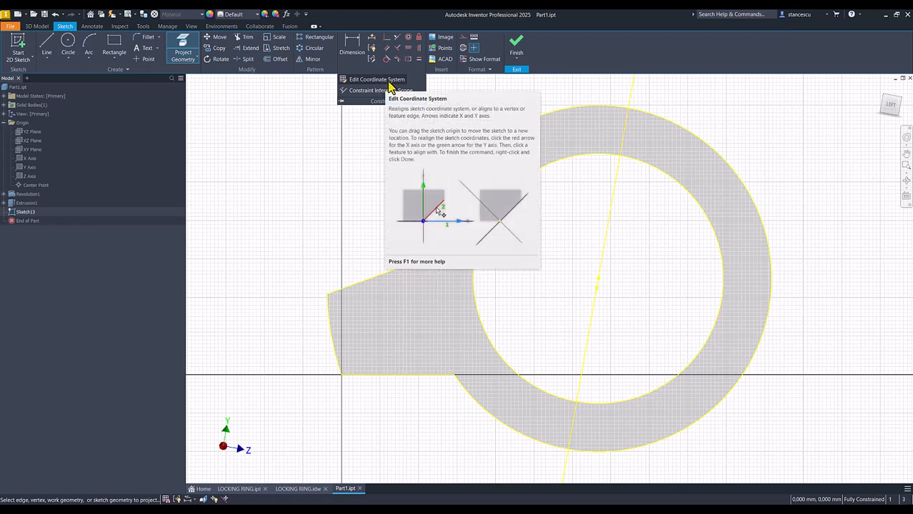
click(390, 82)
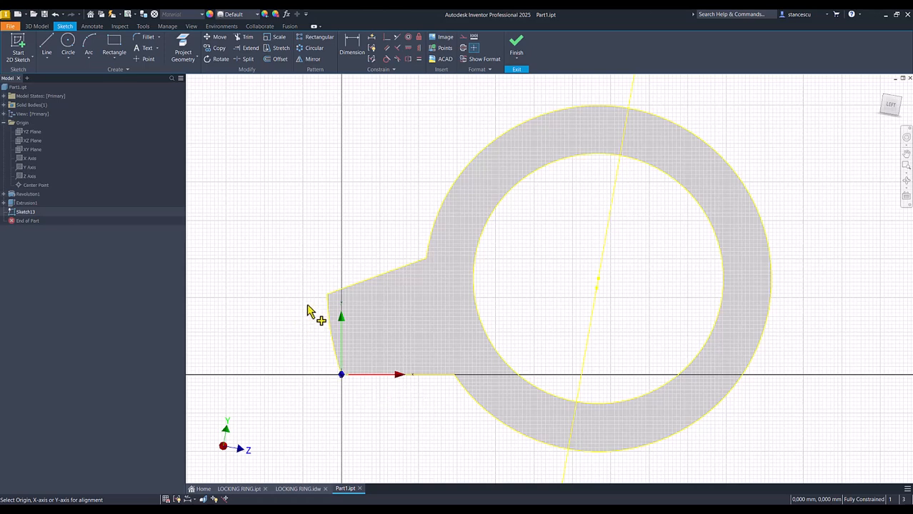
click(377, 378)
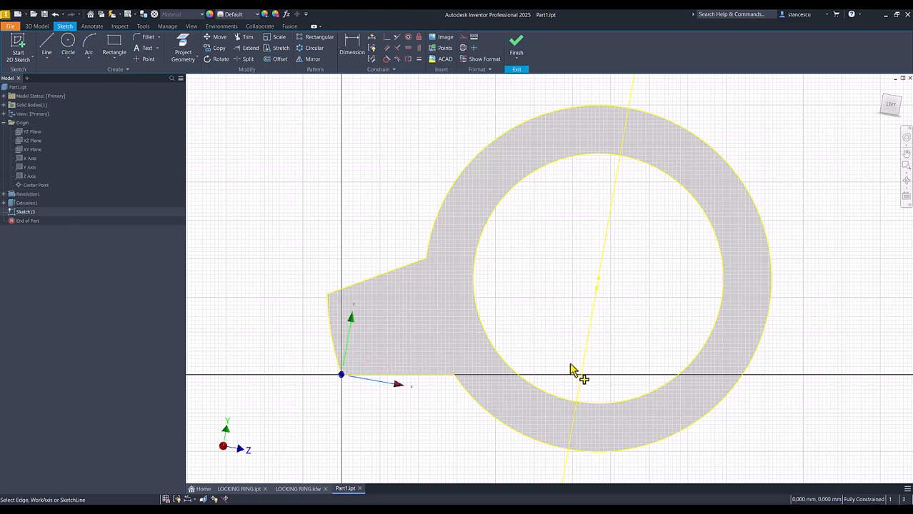
right_click(560, 320)
click(593, 321)
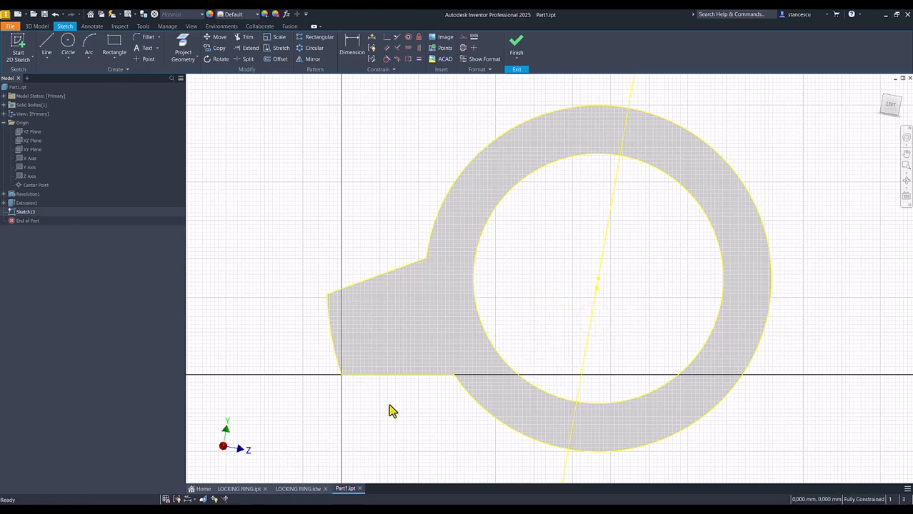
click(888, 107)
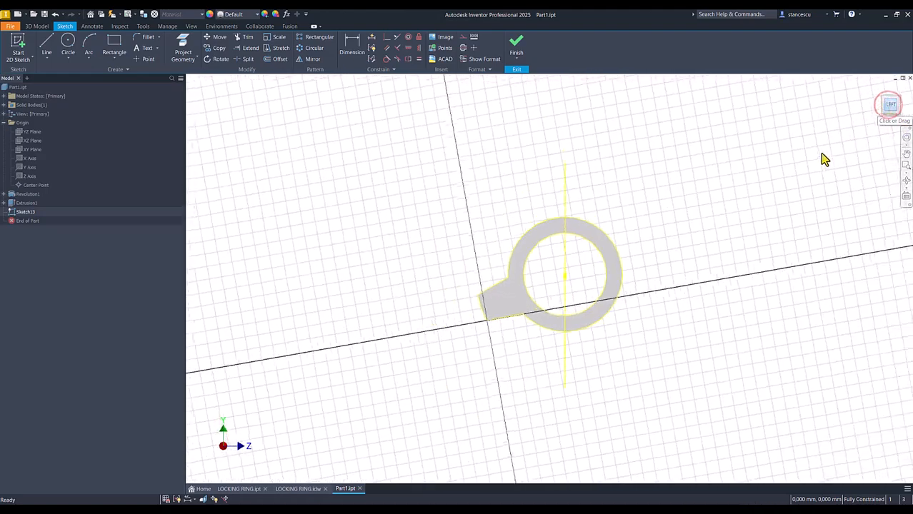
click(564, 372)
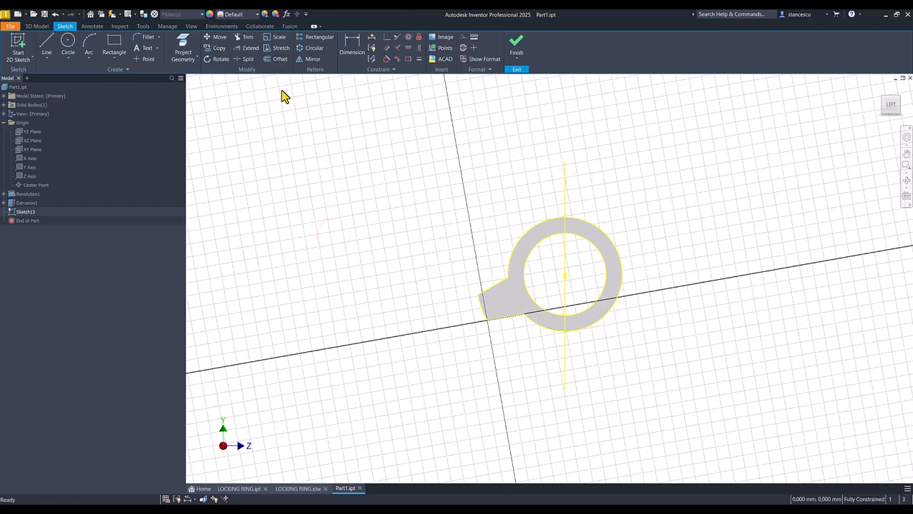
Change the in-canvas color scheme to High Contrast in the application options
key(Num_Lock)
click(309, 188)
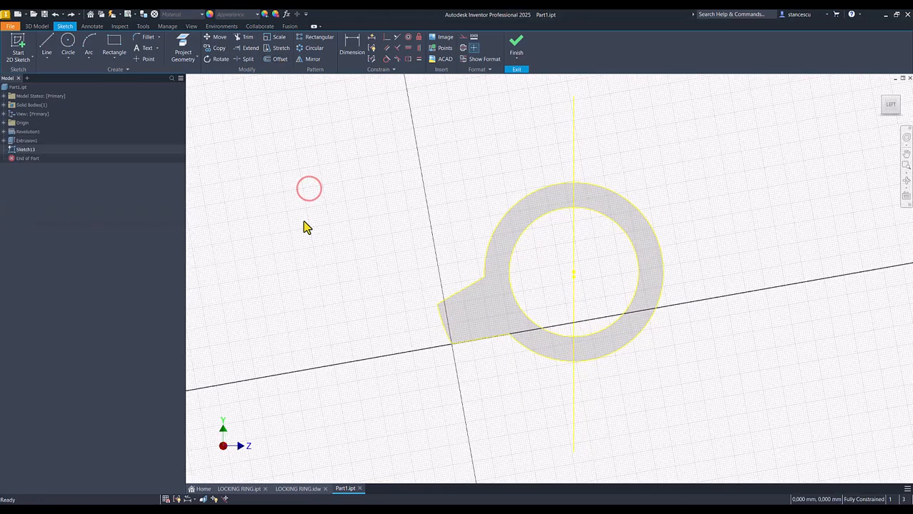
key(alt)
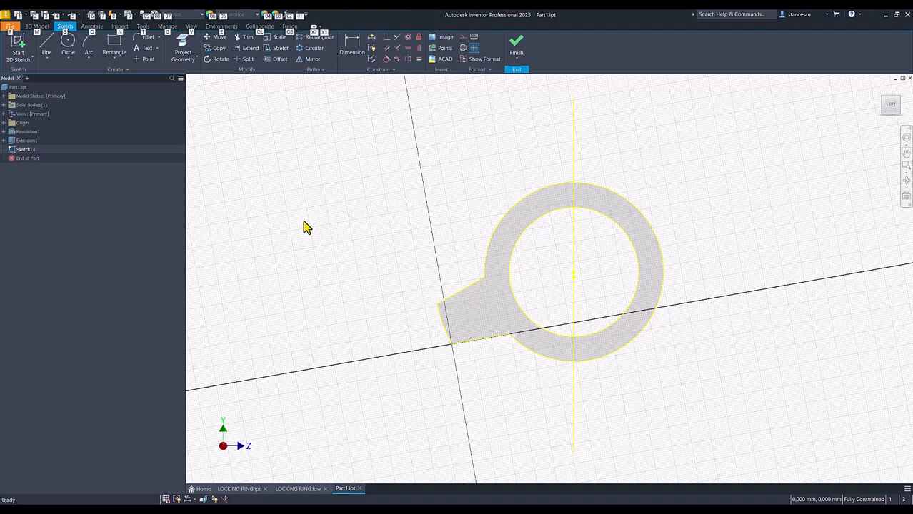
key(f)
key(o)
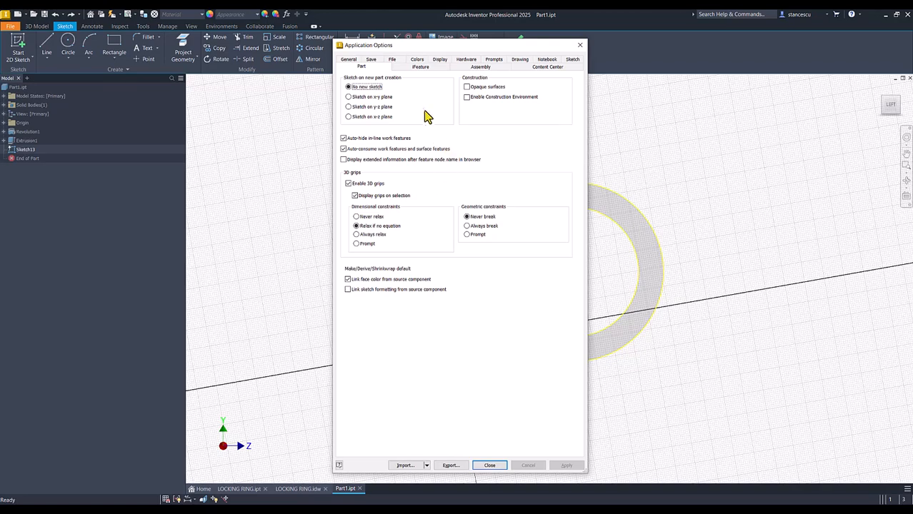
click(417, 61)
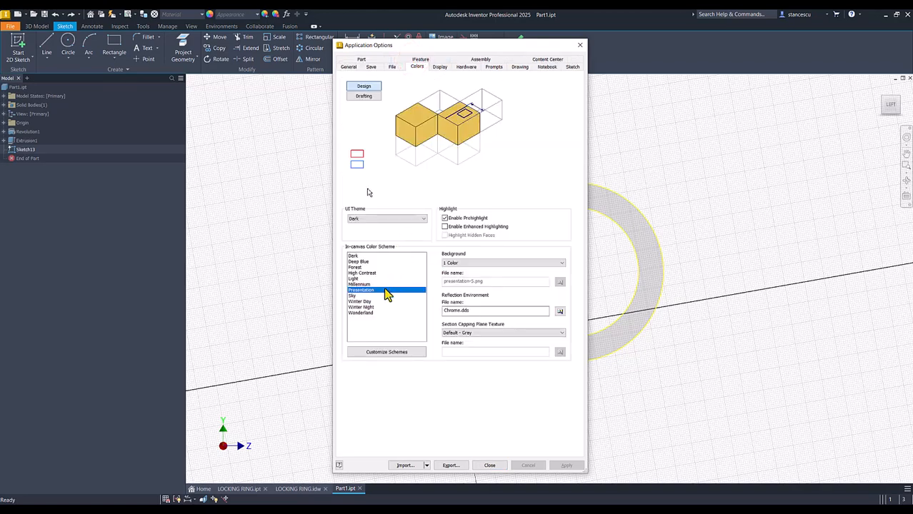
click(358, 272)
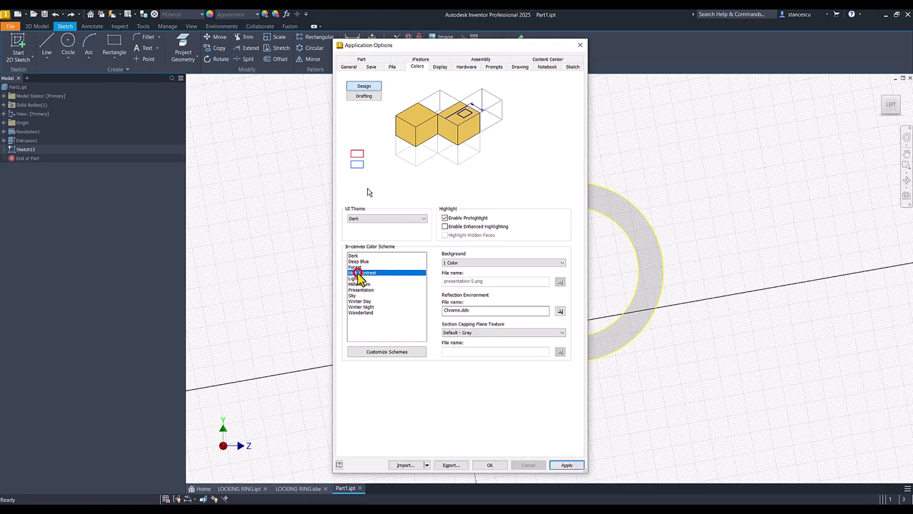
click(488, 467)
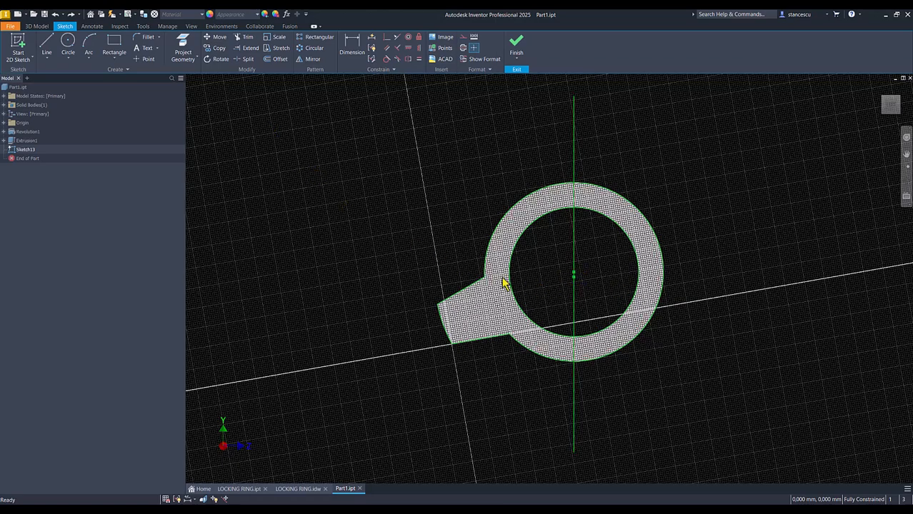
Draw a 170 mm slanted line downward from the lower of the two projected center points
click(46, 44)
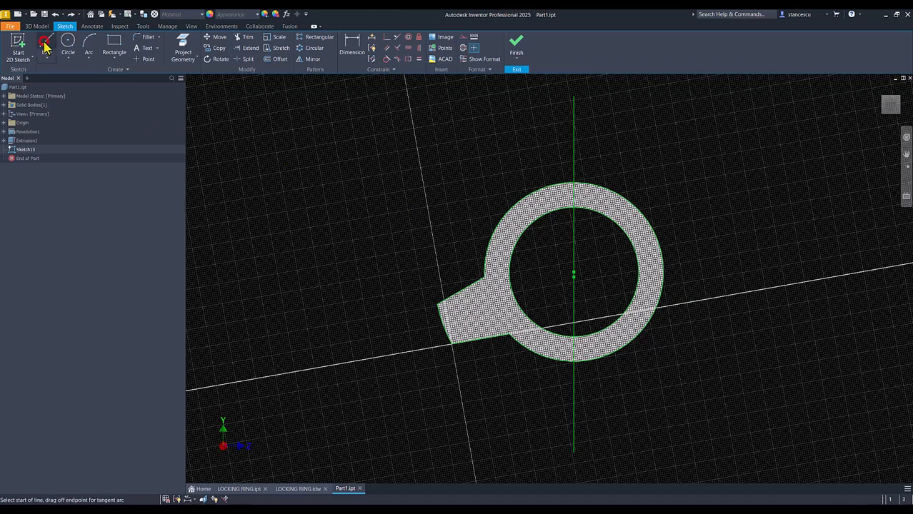
click(573, 275)
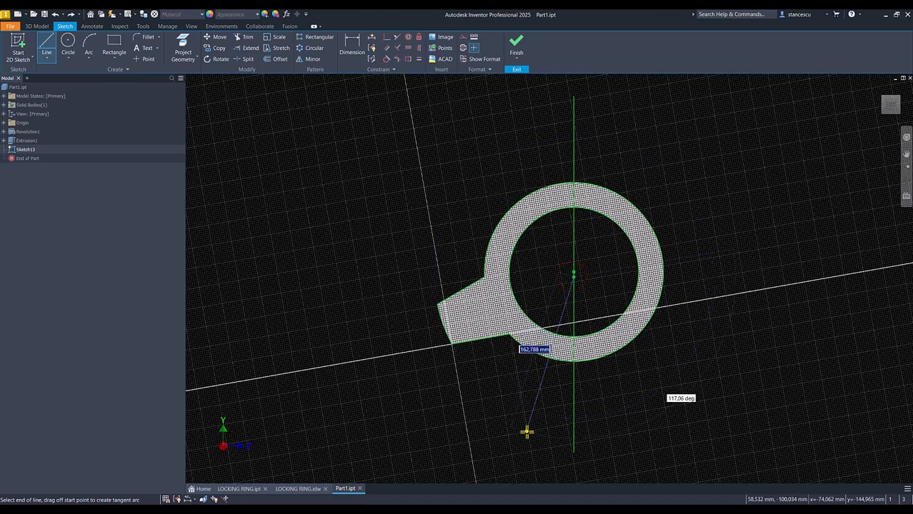
text(179)
key(Return)
key(Escape)
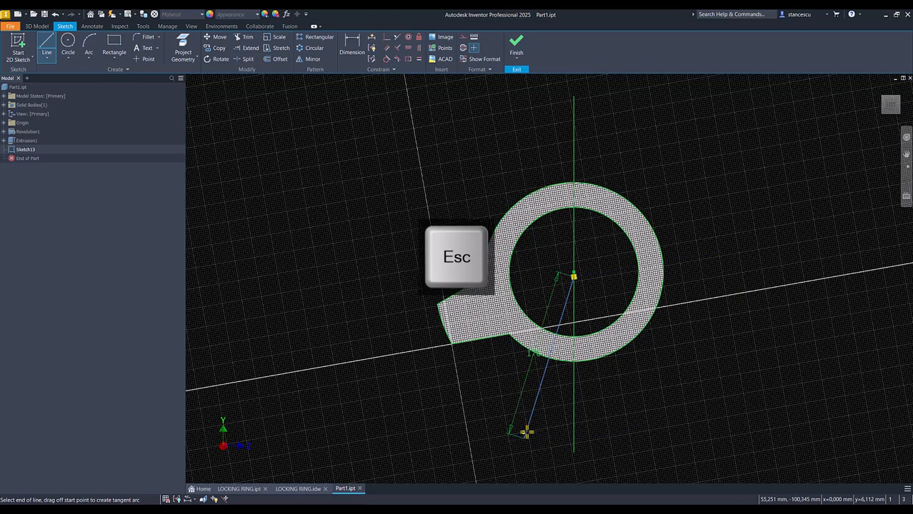
Set the angle between the slanted line and the projected Y axis to 7.8°, and move the 170 mm dimension outside the ring
click(351, 48)
click(528, 422)
click(575, 440)
click(551, 465)
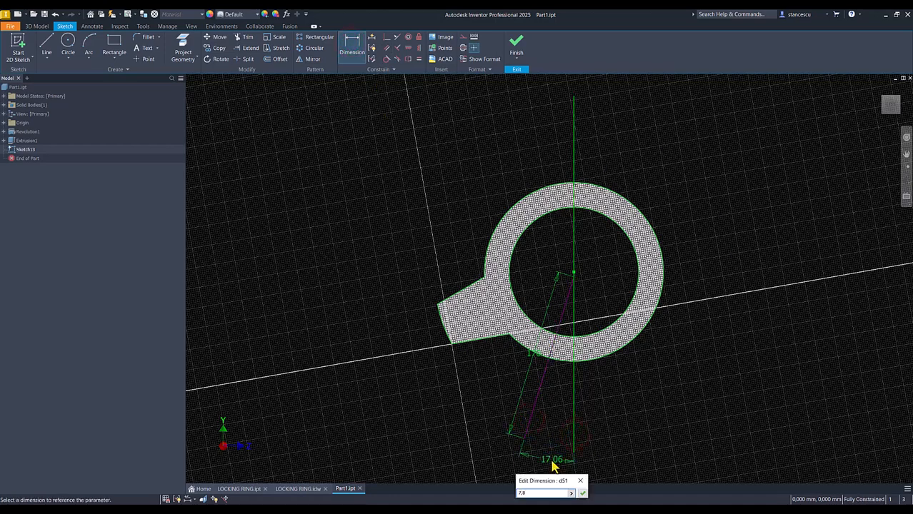
click(581, 495)
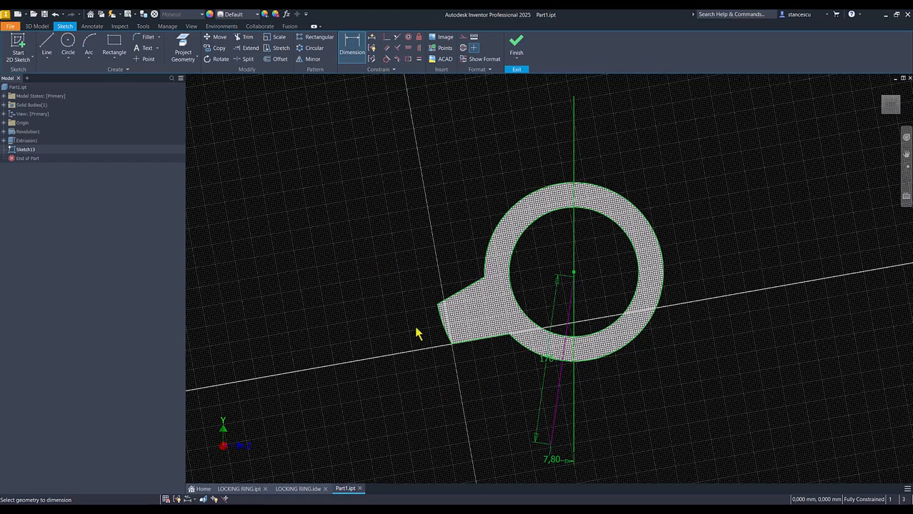
key(Escape)
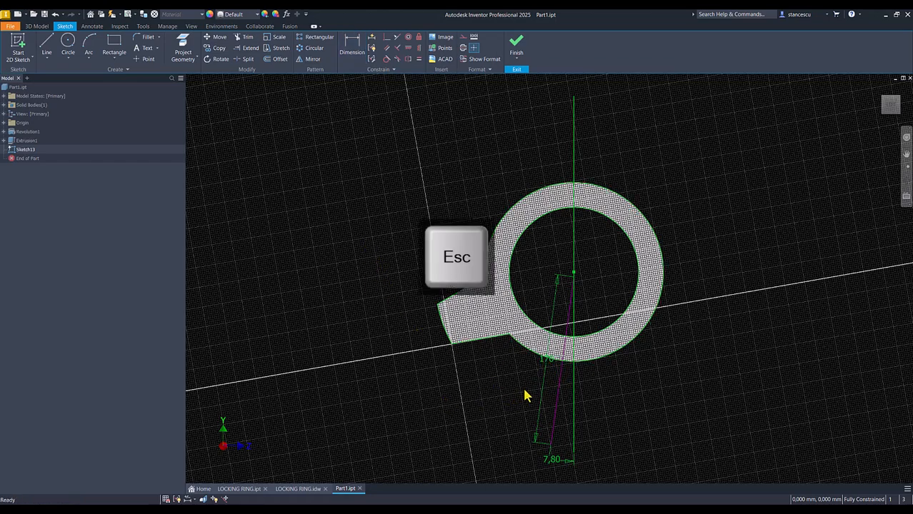
drag(560, 372, 678, 390)
click(343, 272)
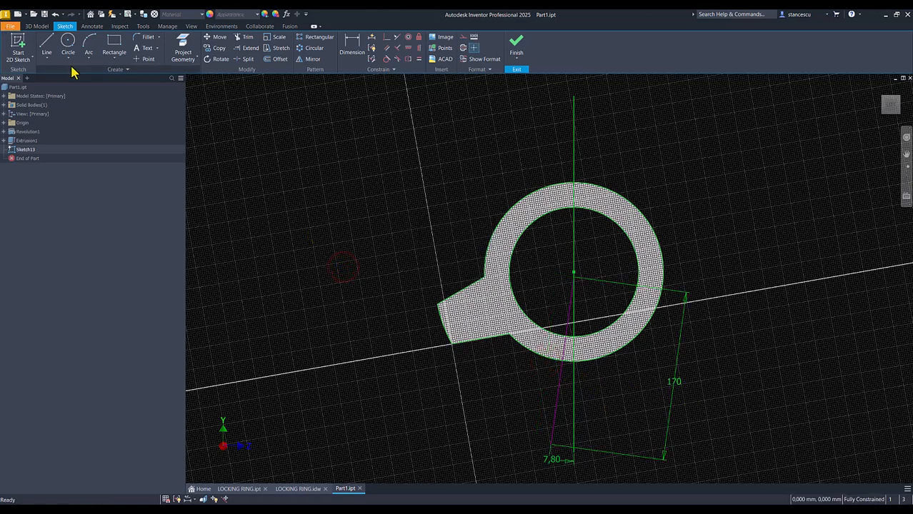
Draw the arm outline from the ring's outer edge: a side line, a tangent end arc, and a second side line about 105 mm long
click(47, 43)
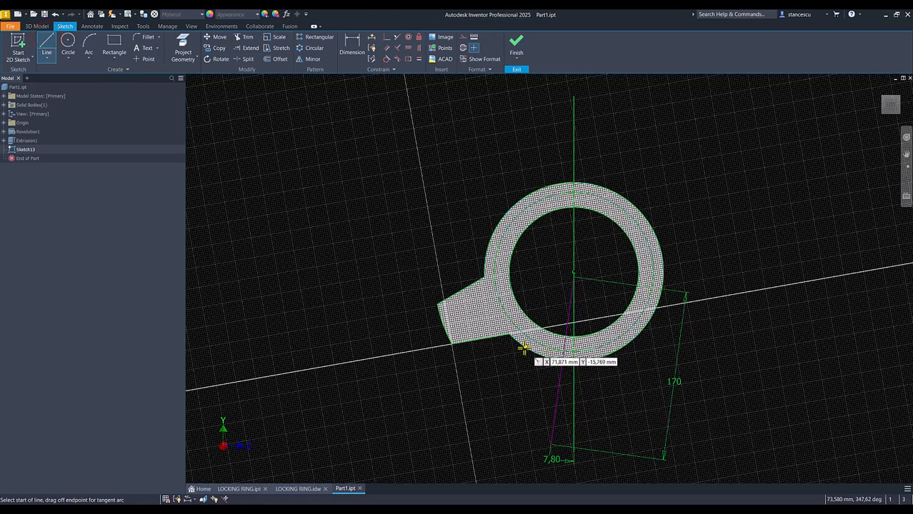
click(524, 349)
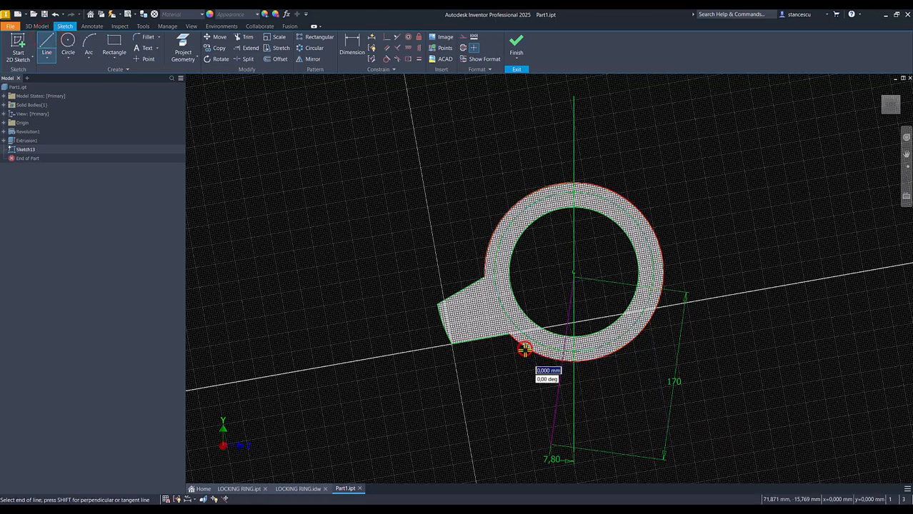
click(534, 446)
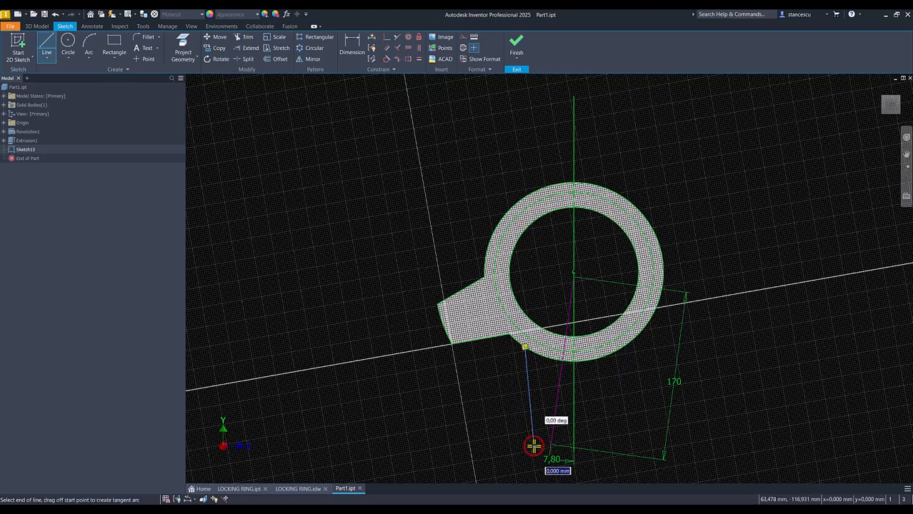
drag(533, 446, 572, 446)
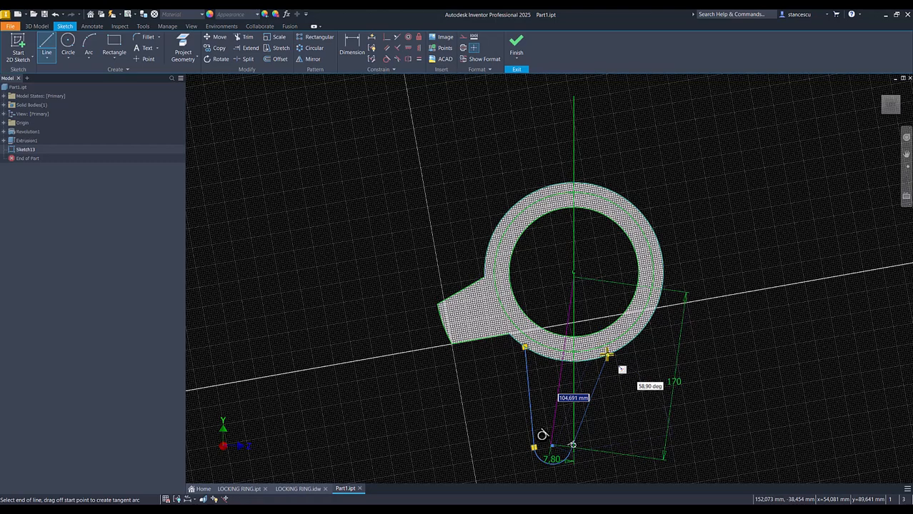
click(607, 355)
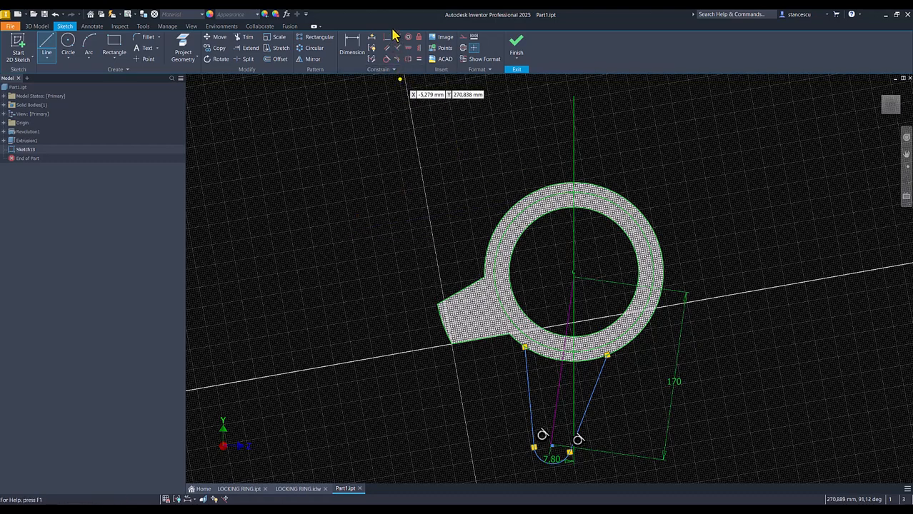
Make the arm's end arc center coincident with the lower endpoint of the 170 mm slanted line
click(346, 53)
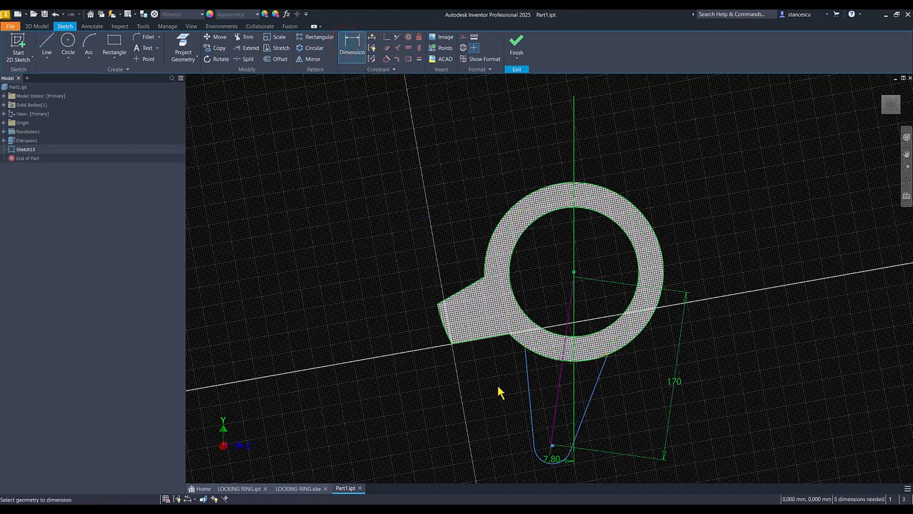
click(387, 36)
click(553, 447)
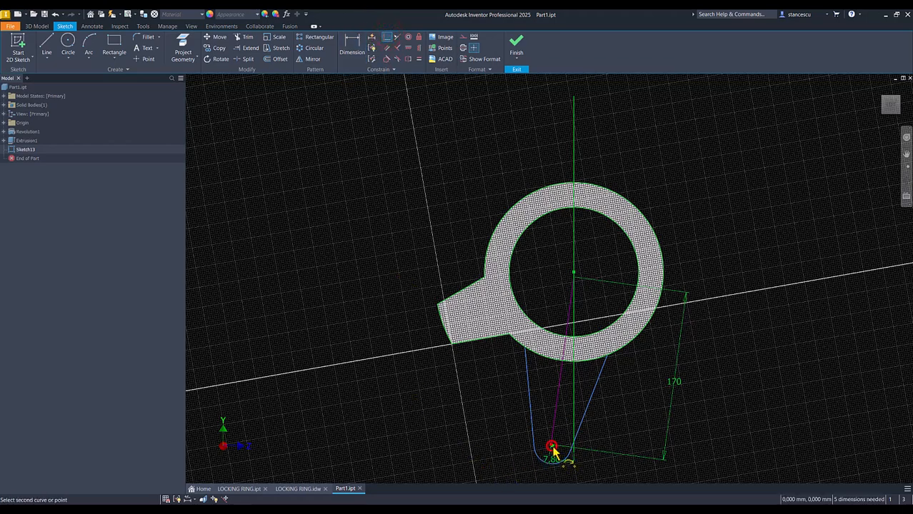
click(551, 445)
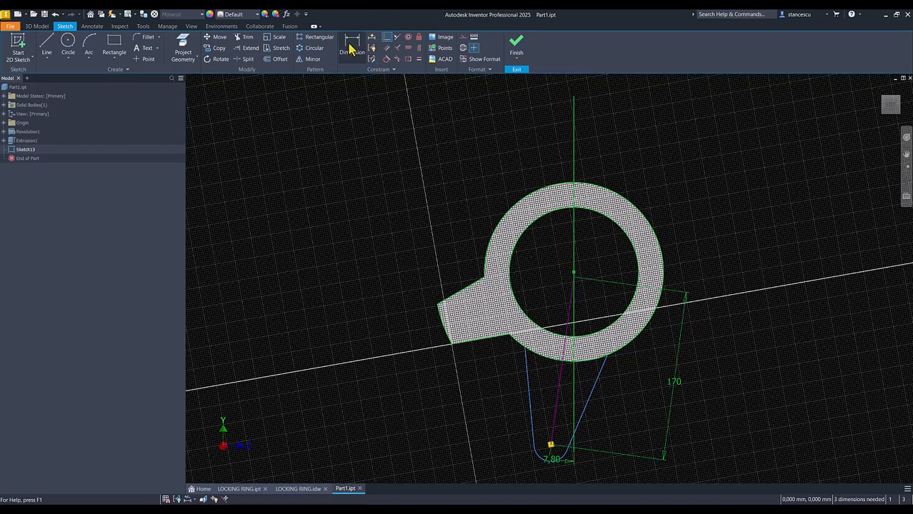
Set the angle between the slanted center line and each of the arm's two side lines to 10°
click(531, 383)
click(560, 401)
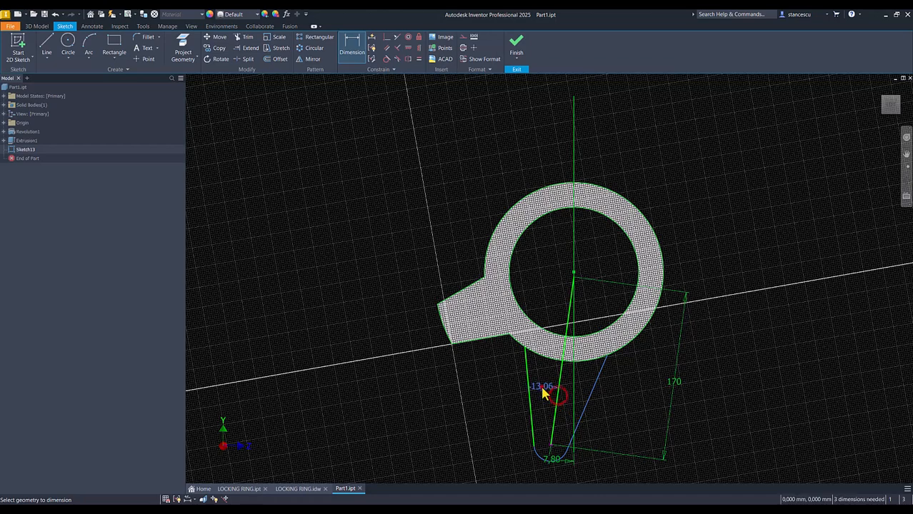
click(542, 389)
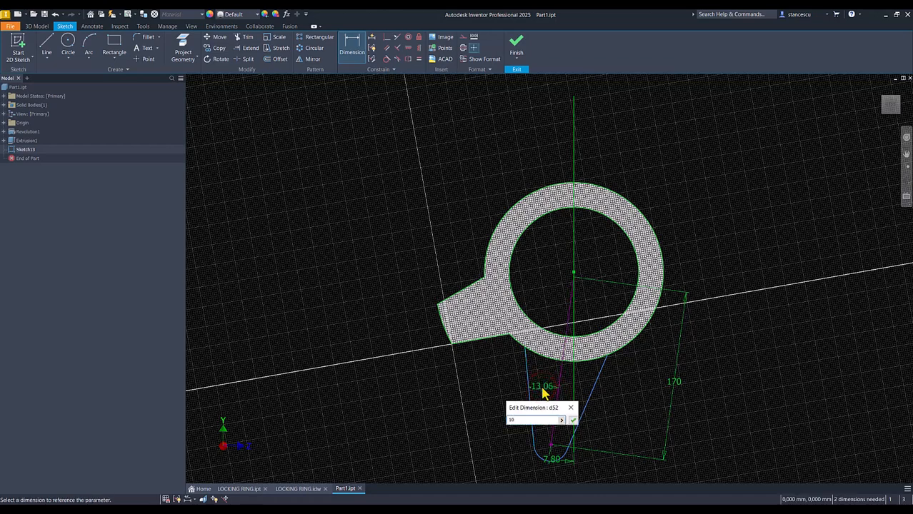
text(10)
key(Return)
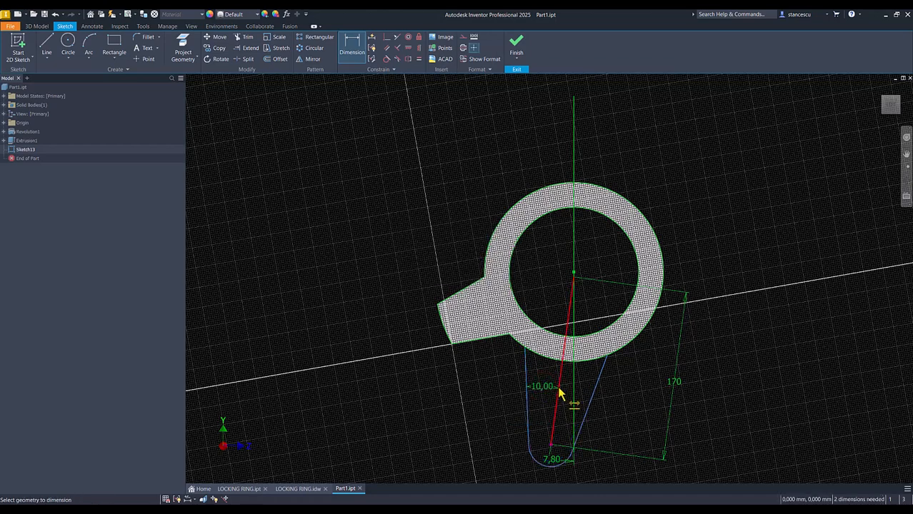
click(563, 385)
click(590, 402)
click(584, 391)
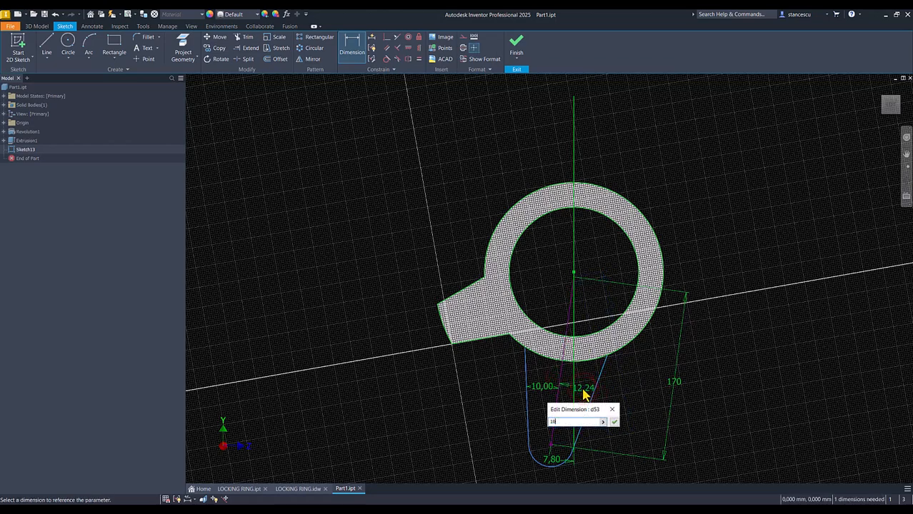
text(10)
key(Return)
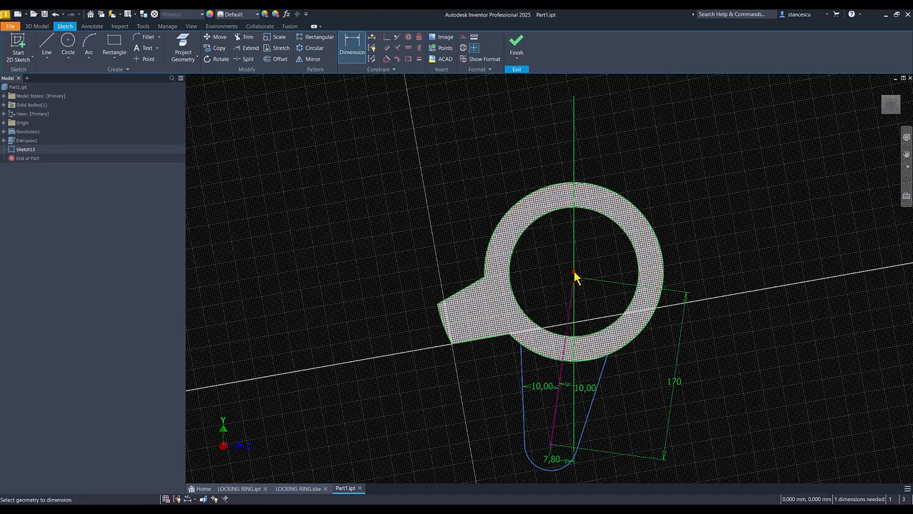
Set the arm's end arc radius to 15 mm and finish the sketch
click(574, 273)
click(524, 469)
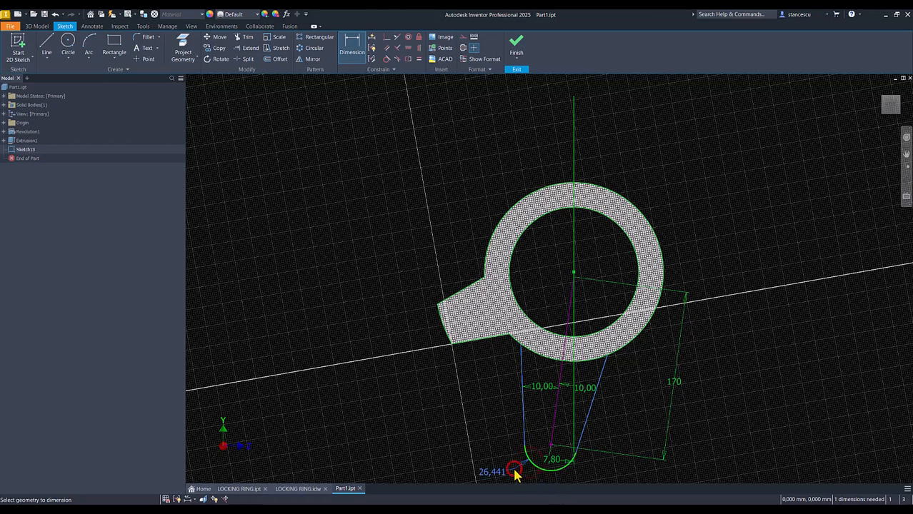
click(516, 474)
text(35)
key(Return)
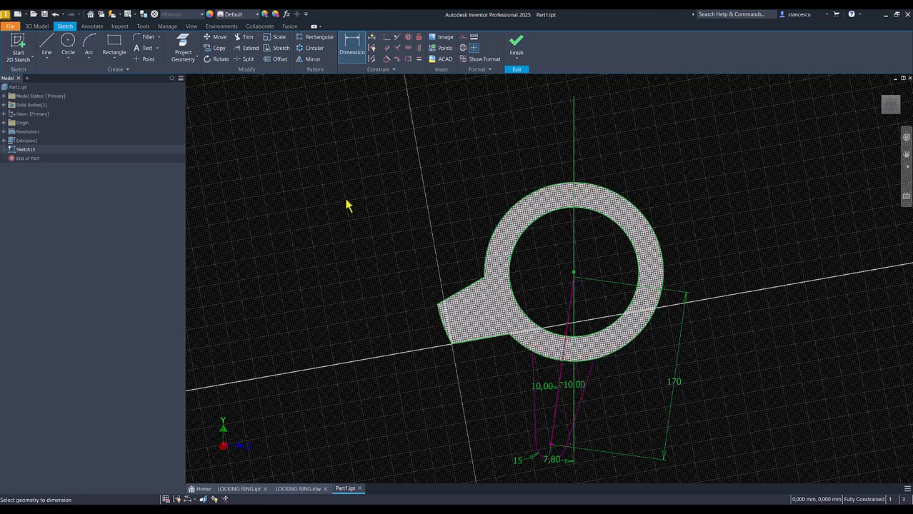
click(517, 47)
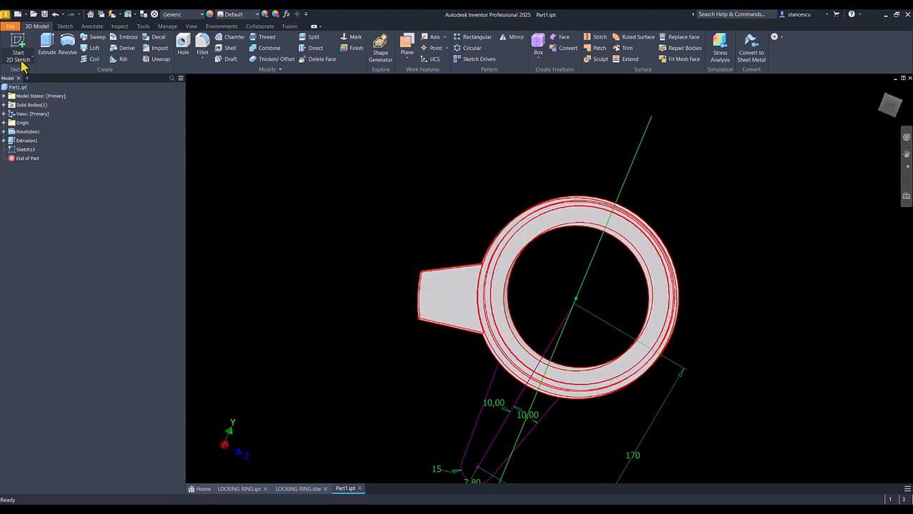
Start an extrusion of the arm sketch using both profile regions below the ring as its profiles
click(48, 45)
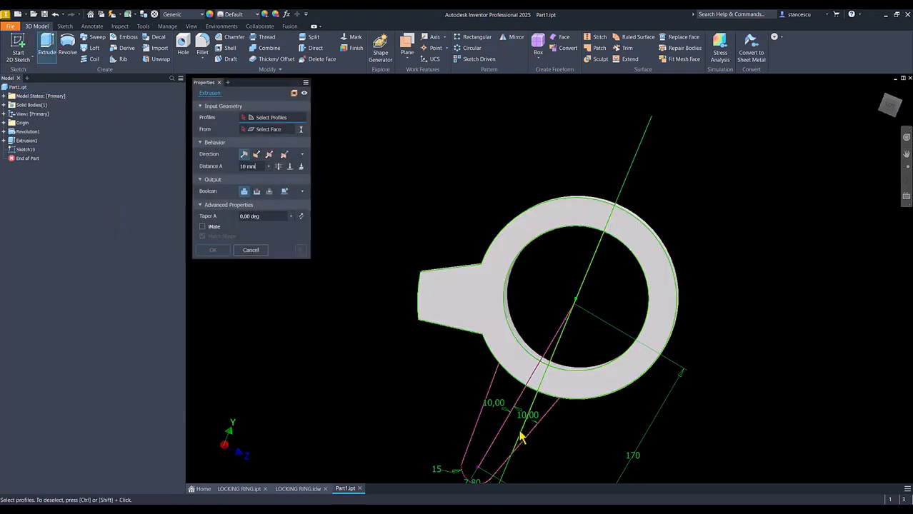
click(487, 427)
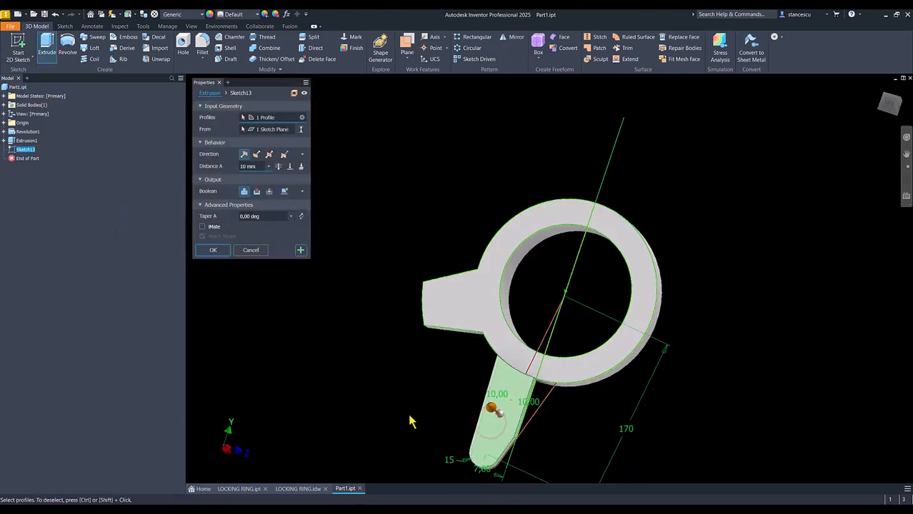
shift+middle_drag(538, 354, 545, 371)
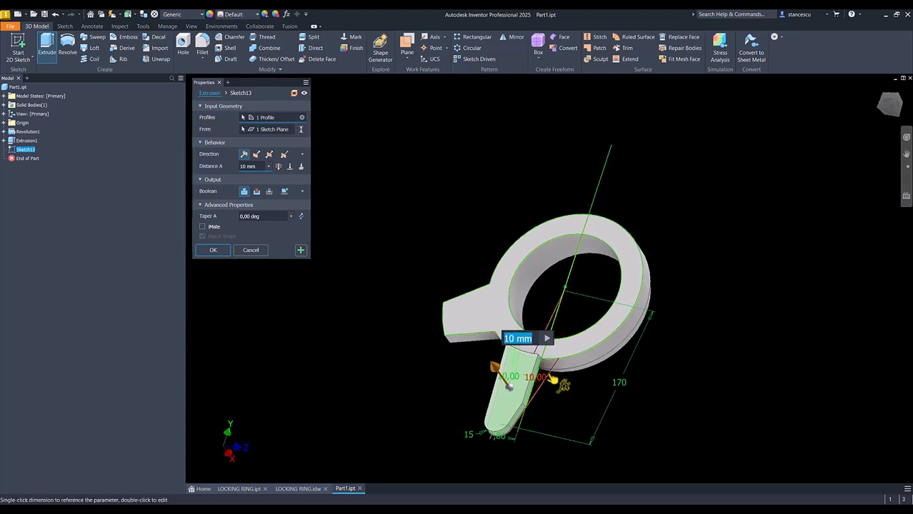
scroll(561, 393, down, 3)
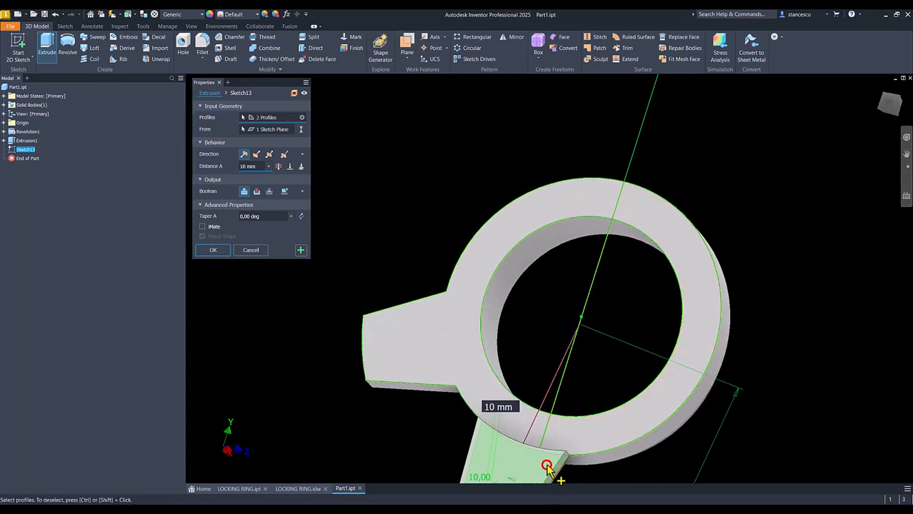
click(547, 465)
scroll(455, 271, up, 3)
scroll(457, 276, up, 2)
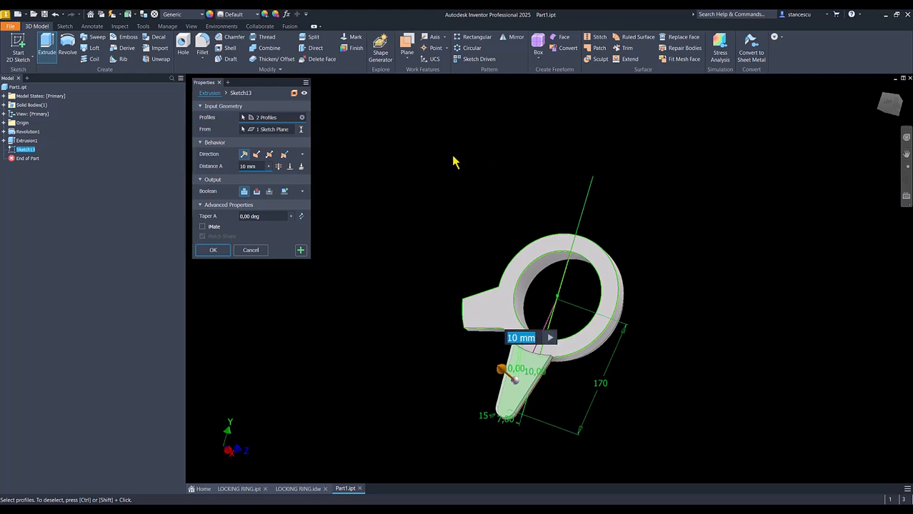
Flip the extrusion direction, end it at the narrow shoulder face of the ring's outer rim, and create the joined arm
shift+middle_drag(424, 166, 413, 173)
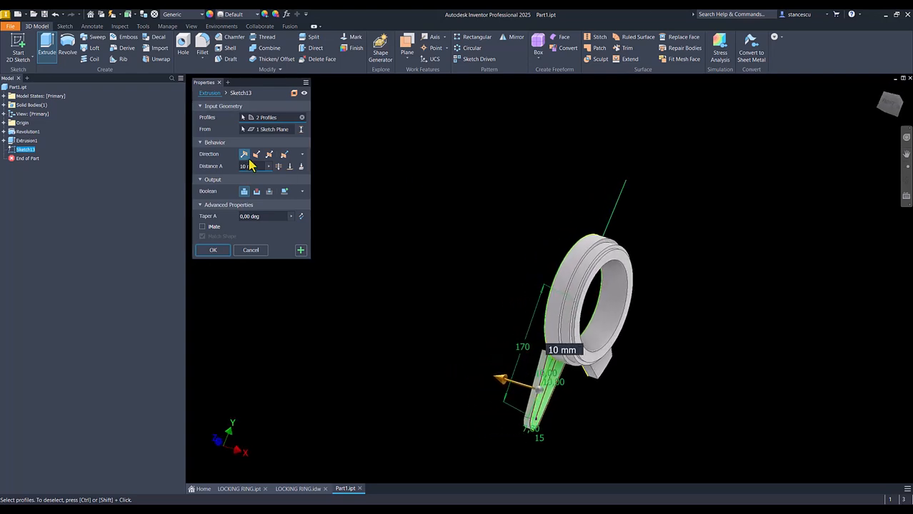
click(255, 154)
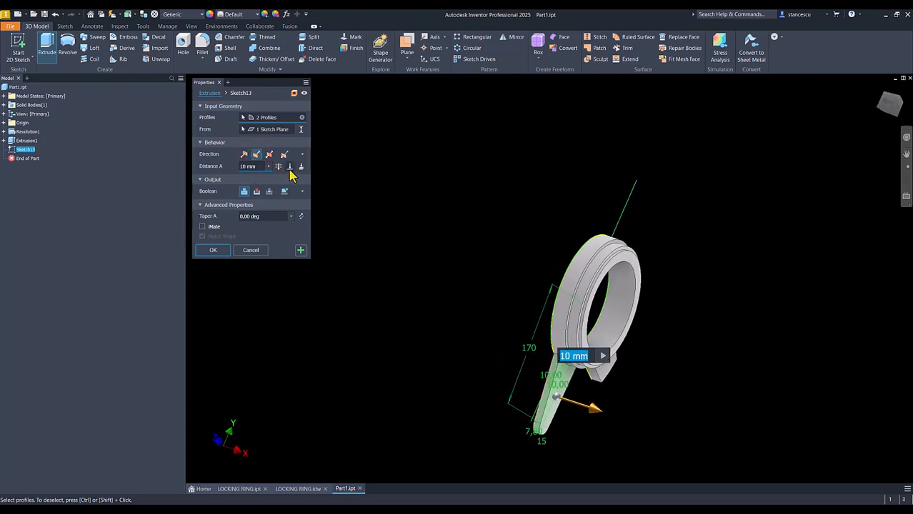
click(289, 167)
shift+middle_drag(505, 346, 514, 394)
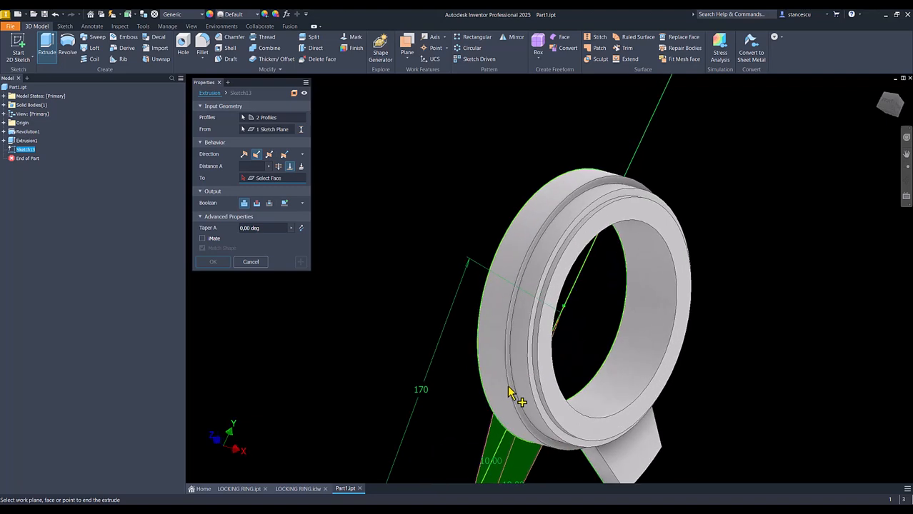
click(510, 393)
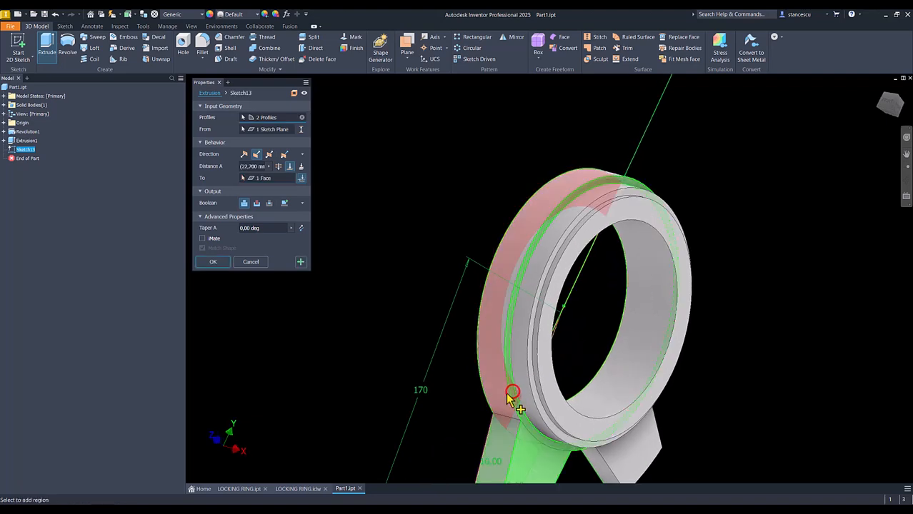
key(F5)
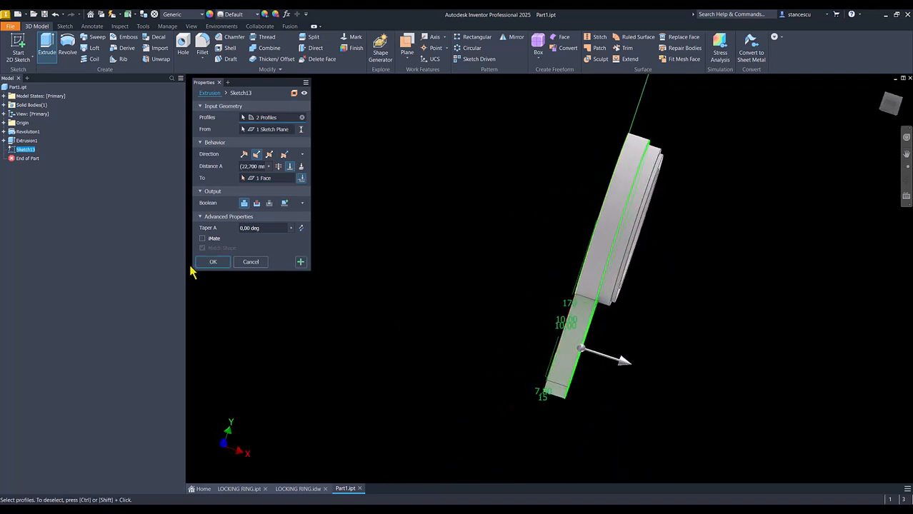
click(204, 262)
key(F6)
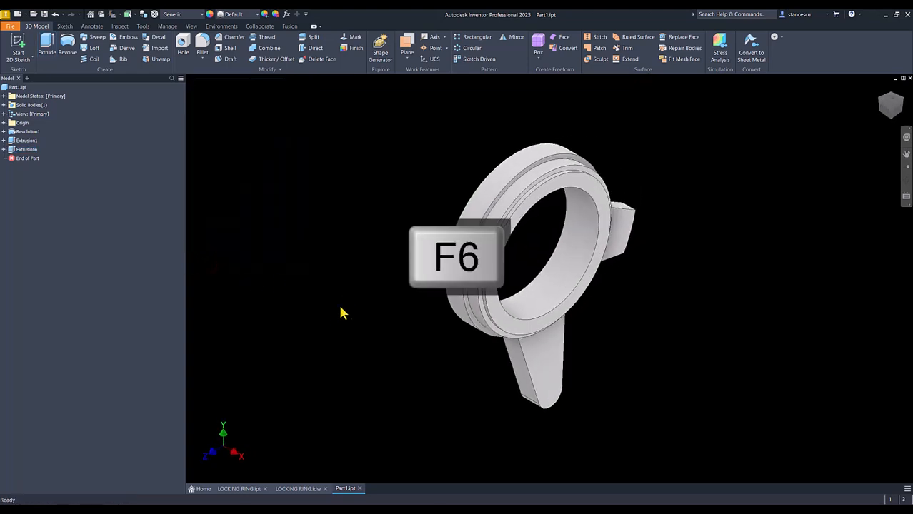
click(335, 319)
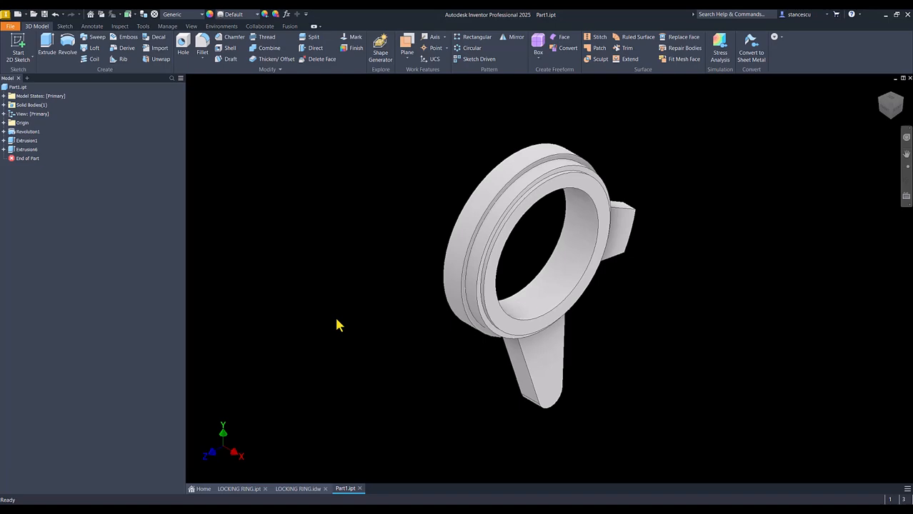
Change the in-canvas color scheme to Presentation in the application options
key(alt)
key(f)
key(o)
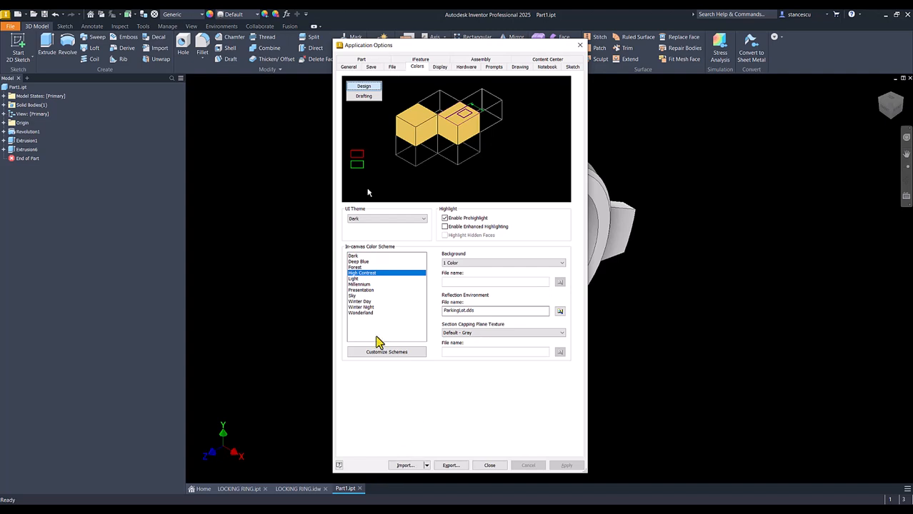
click(363, 290)
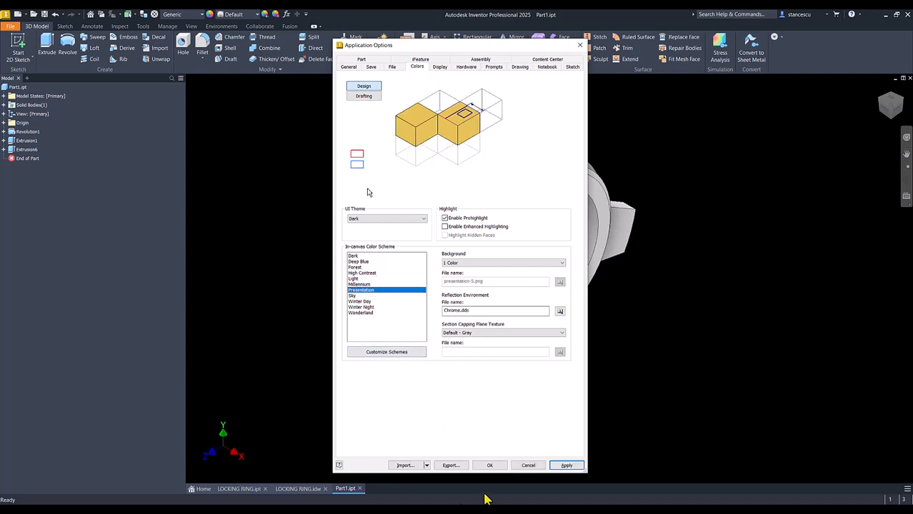
click(492, 466)
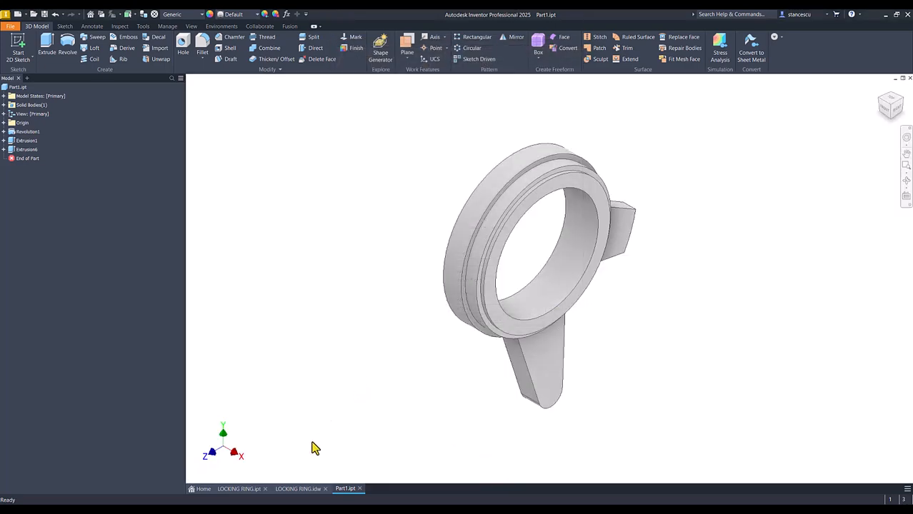
Examine the forked lower end of the arm in the LOCKING RING drawing and finished reference part, including section C-C
click(308, 488)
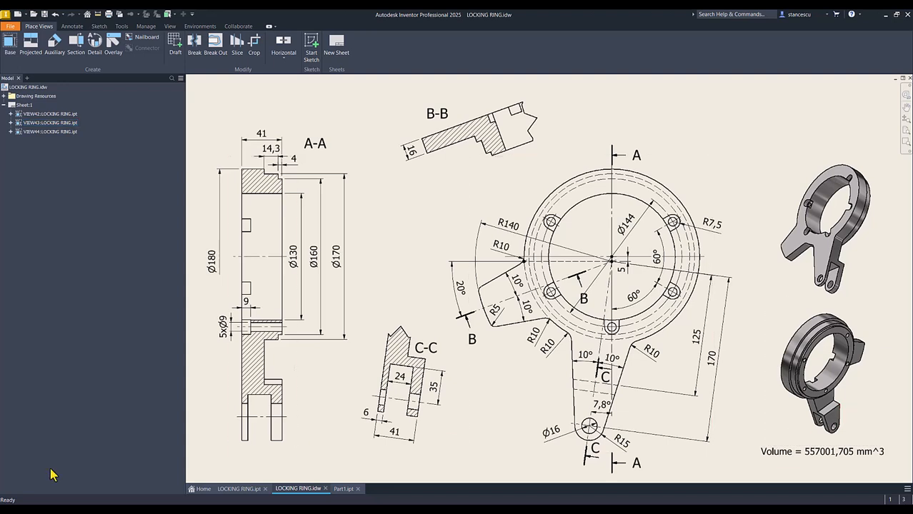
click(230, 490)
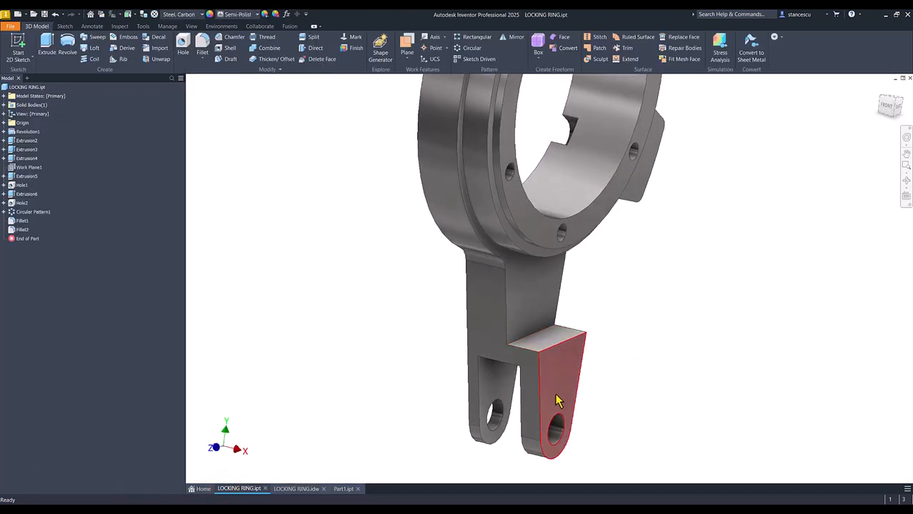
shift+middle_drag(546, 344, 530, 402)
key(F6)
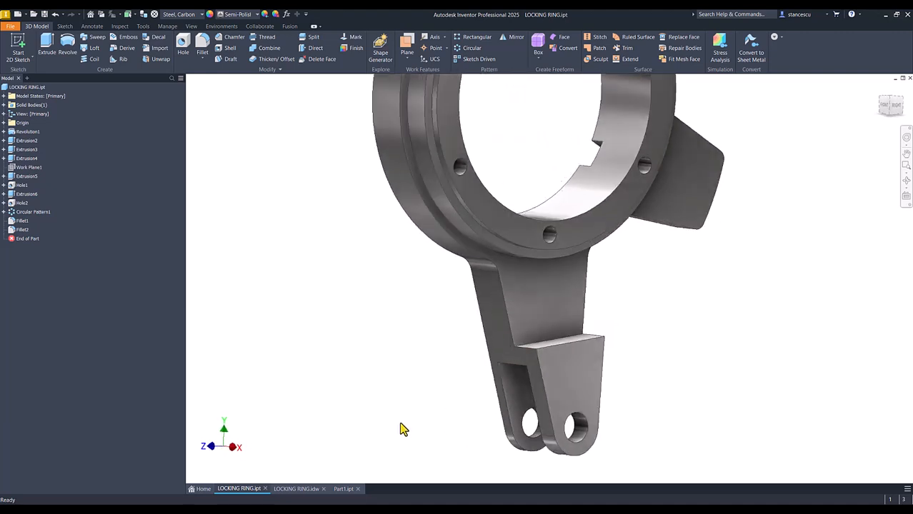
click(295, 488)
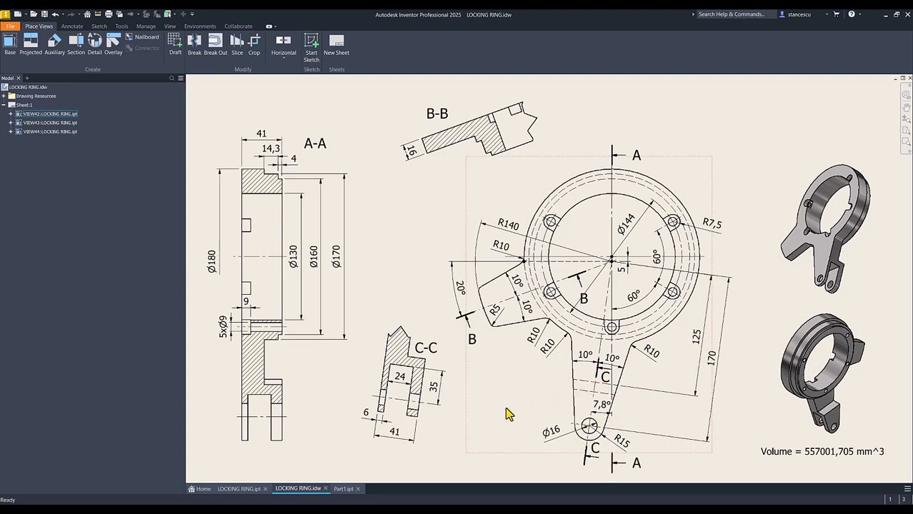
click(395, 433)
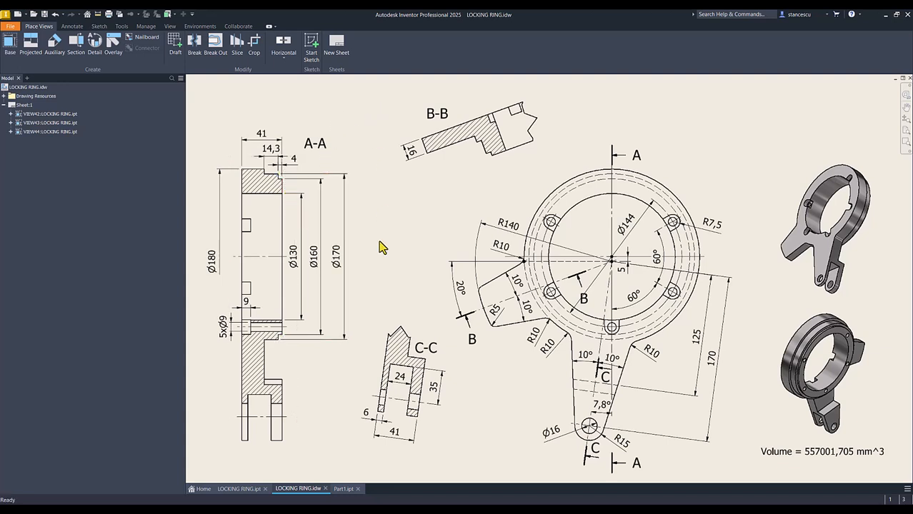
Switch to Part1.ipt and start a new 2D sketch on the lower arm's front face
click(345, 490)
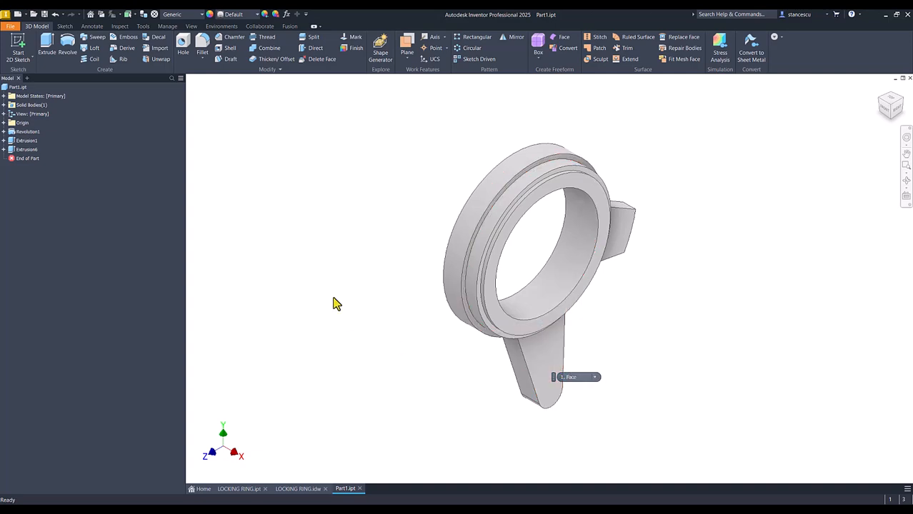
click(555, 384)
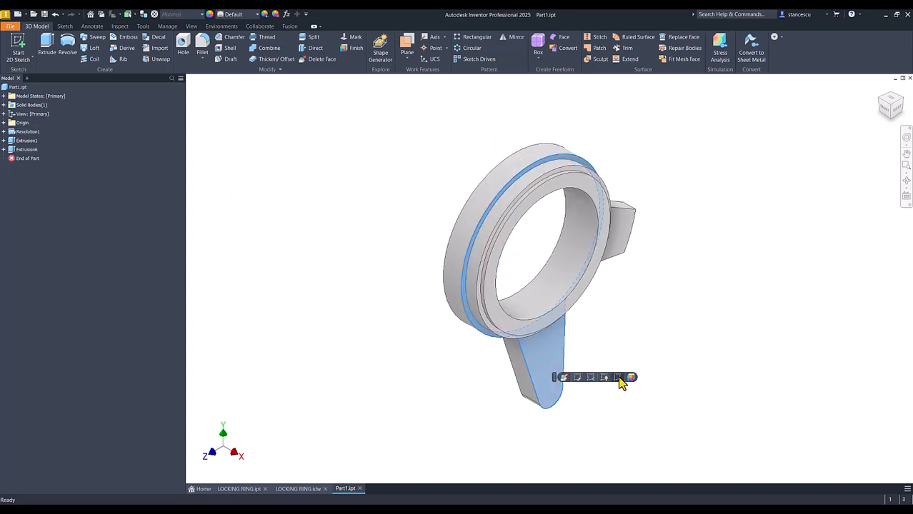
click(622, 381)
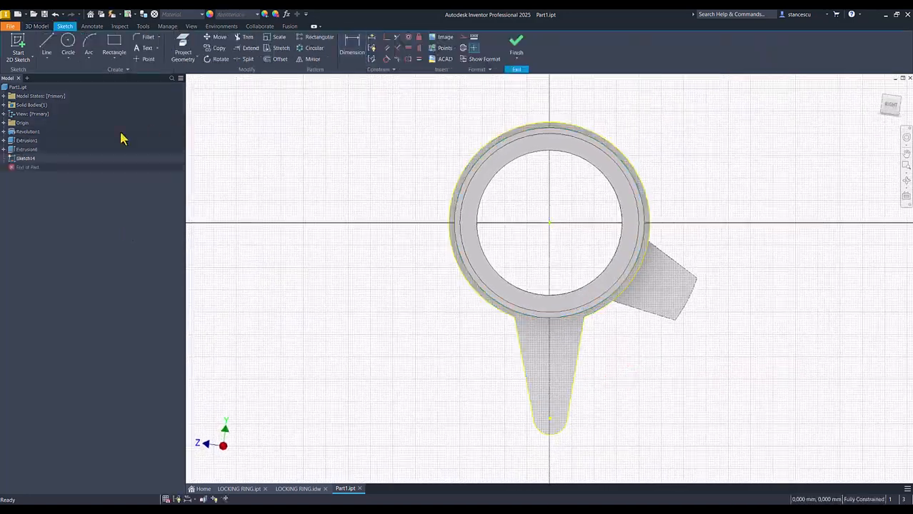
Make the side lug's sketch, consumed by the first extrusion, visible in the model
click(4, 140)
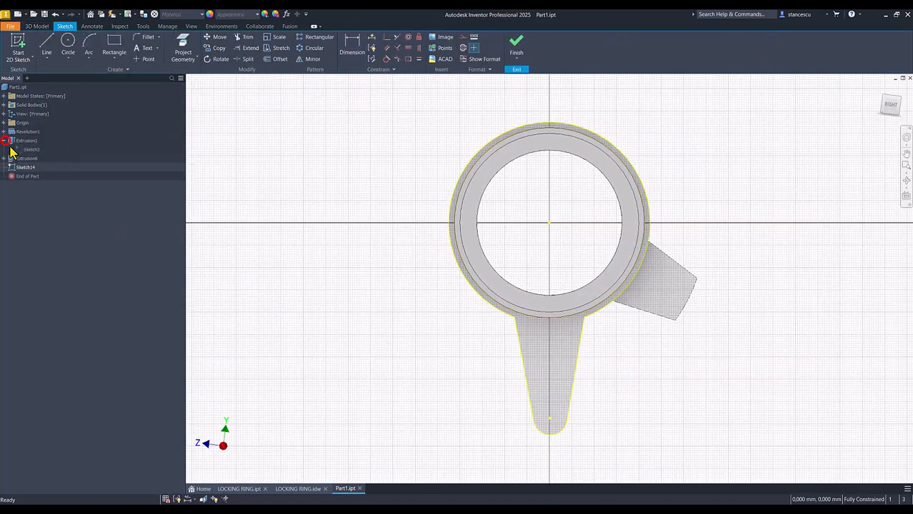
right_click(20, 151)
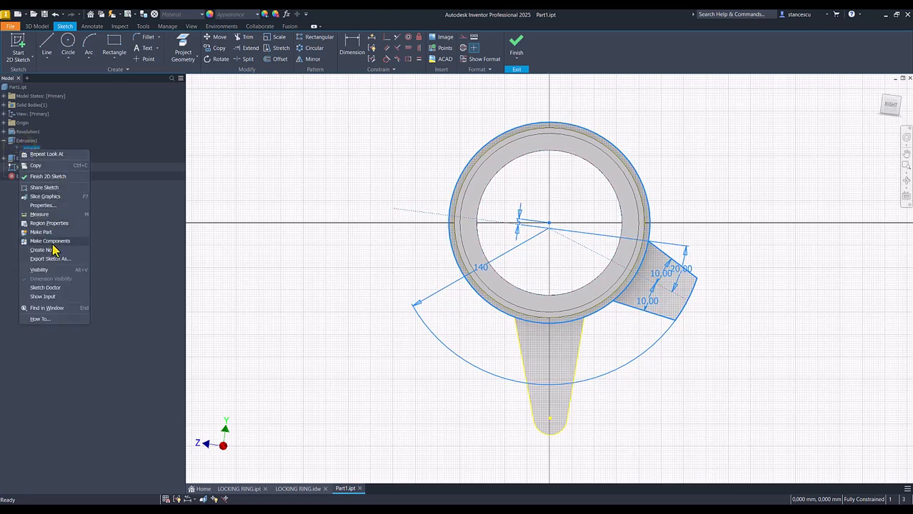
click(47, 272)
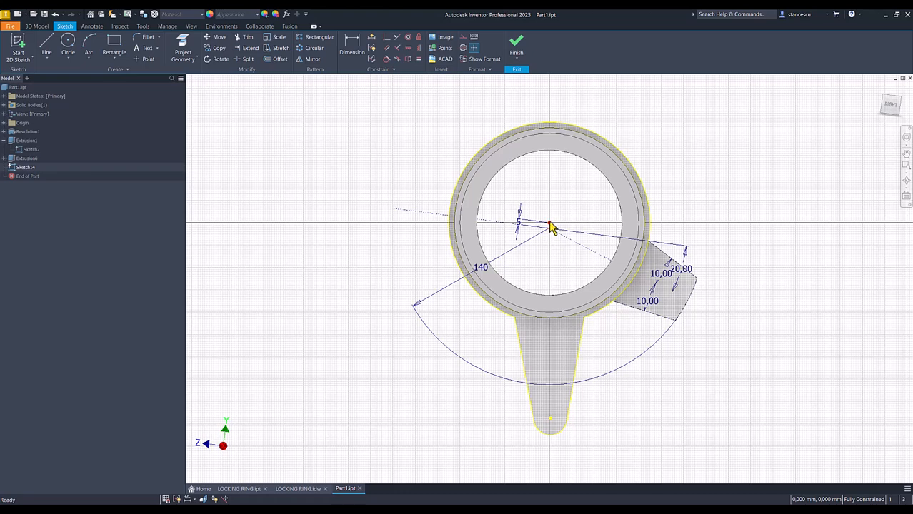
click(343, 157)
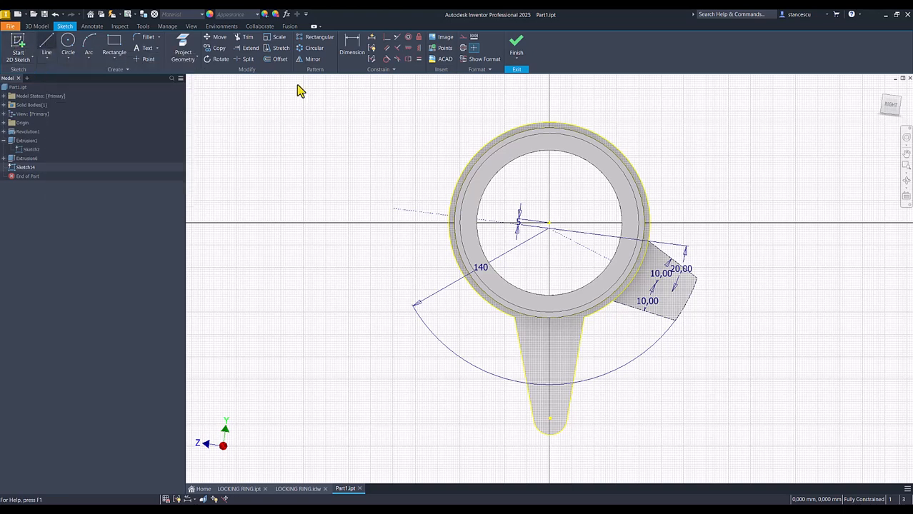
Sketch a horizontal line about 52 mm long across the lower arm, from one slanted edge to the other
click(47, 44)
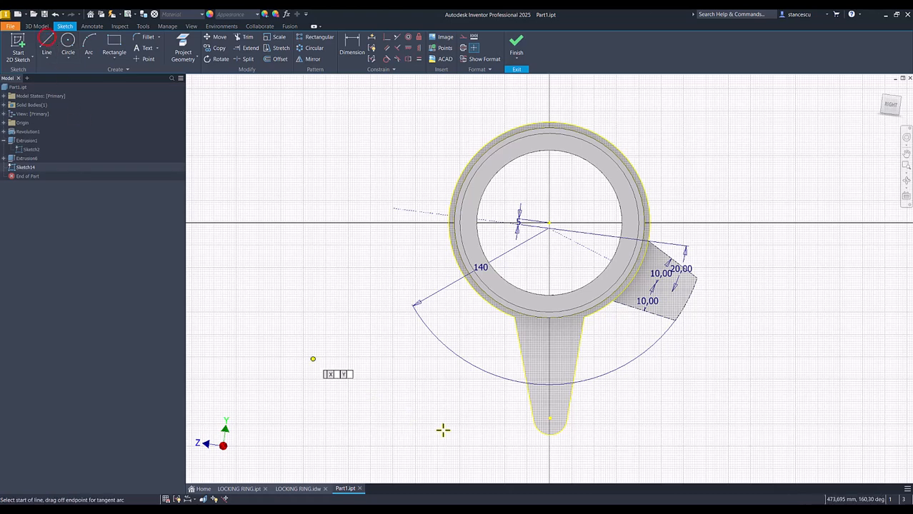
click(520, 351)
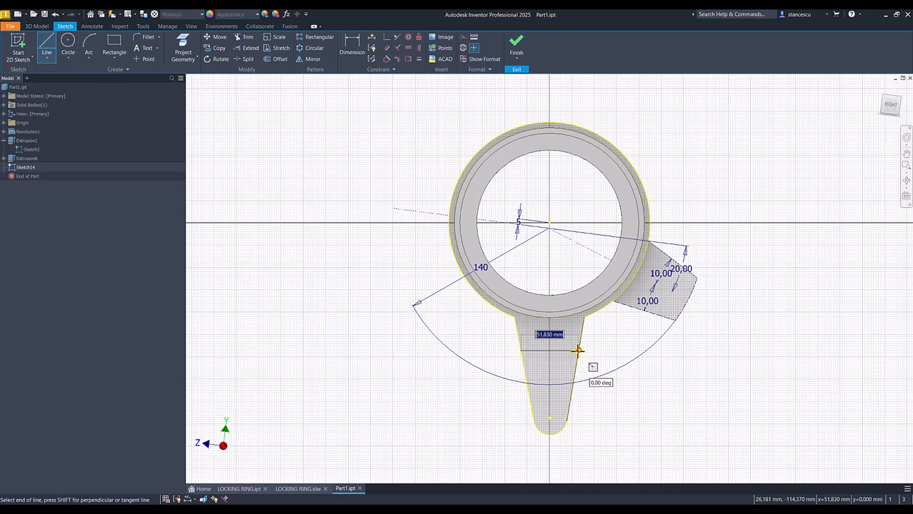
click(578, 350)
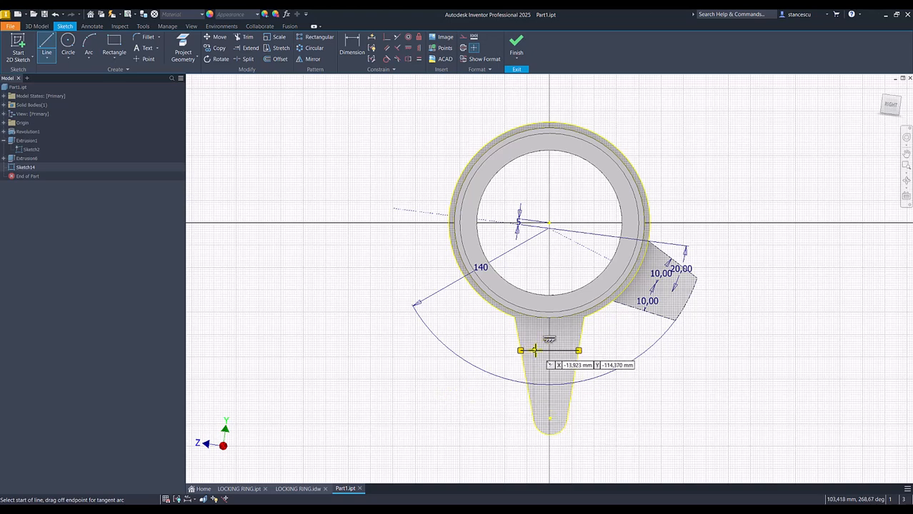
click(355, 43)
click(561, 351)
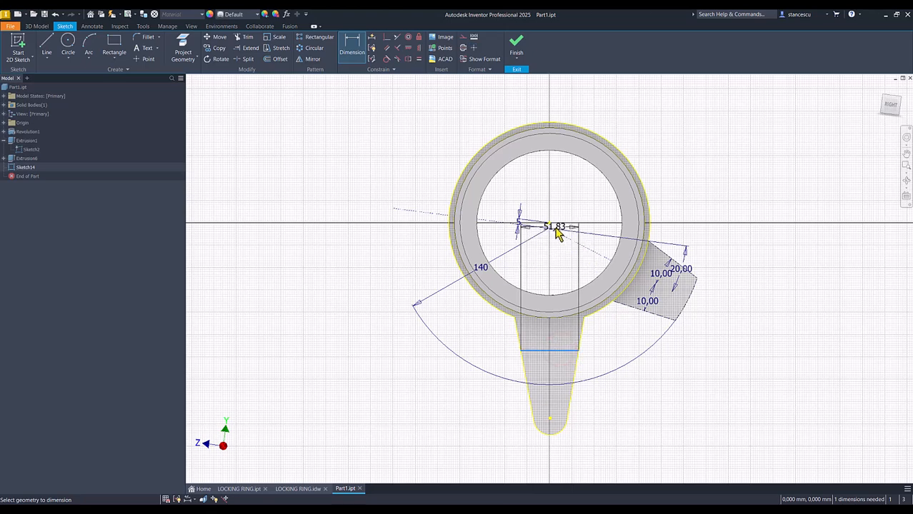
key(Escape)
key(Escape)
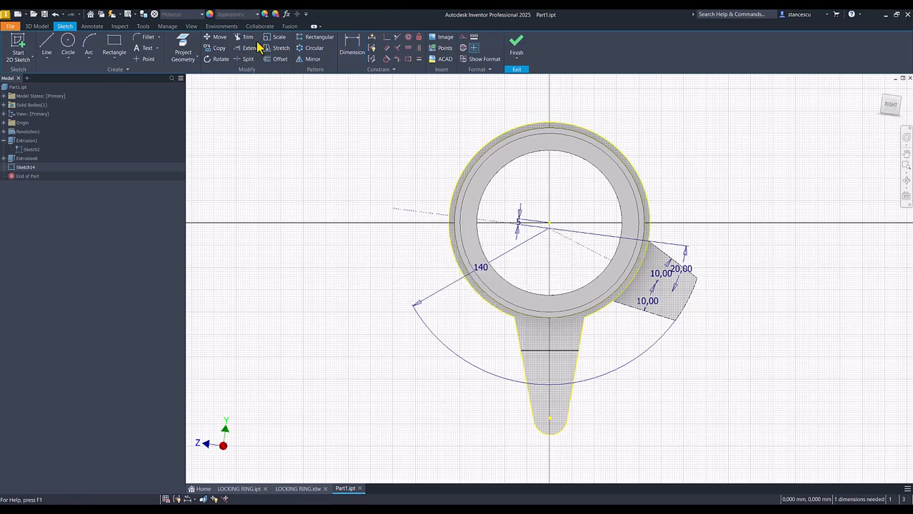
Project the centre of the lug's 140 mm arc and dimension the horizontal arm line 125 mm below it
click(183, 49)
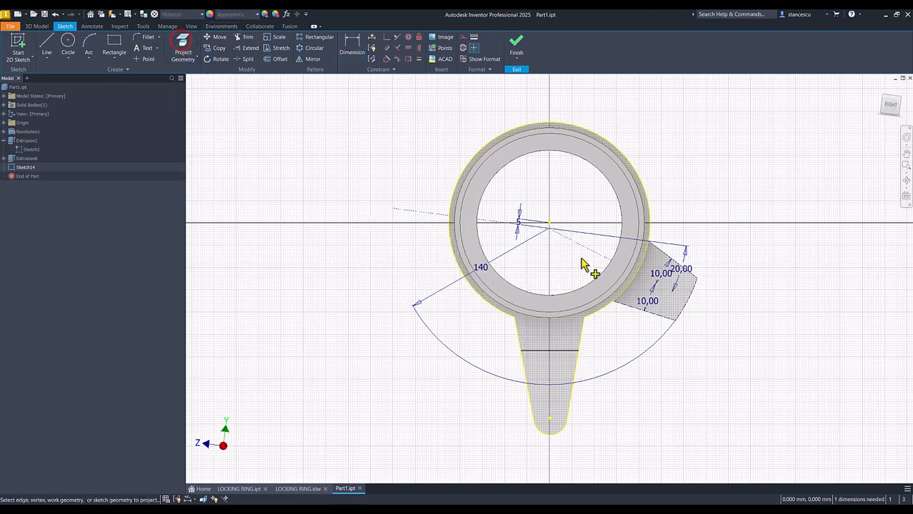
click(549, 229)
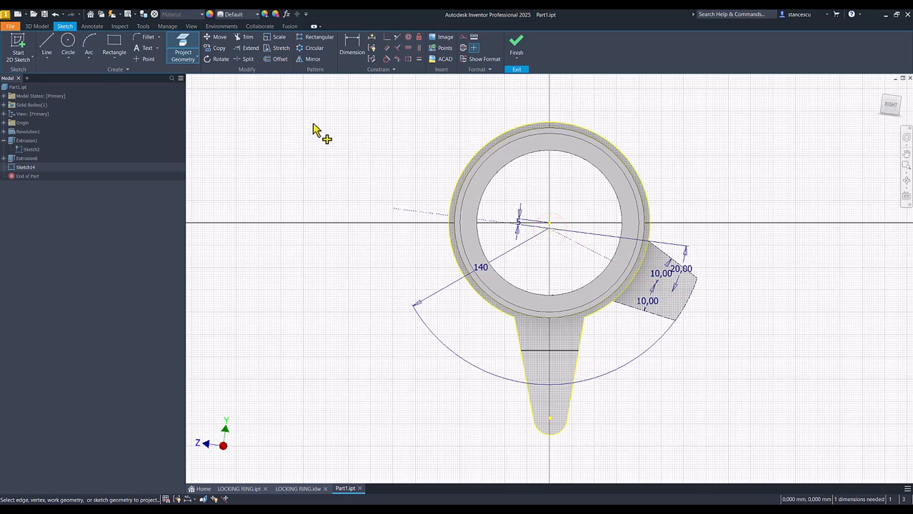
click(359, 47)
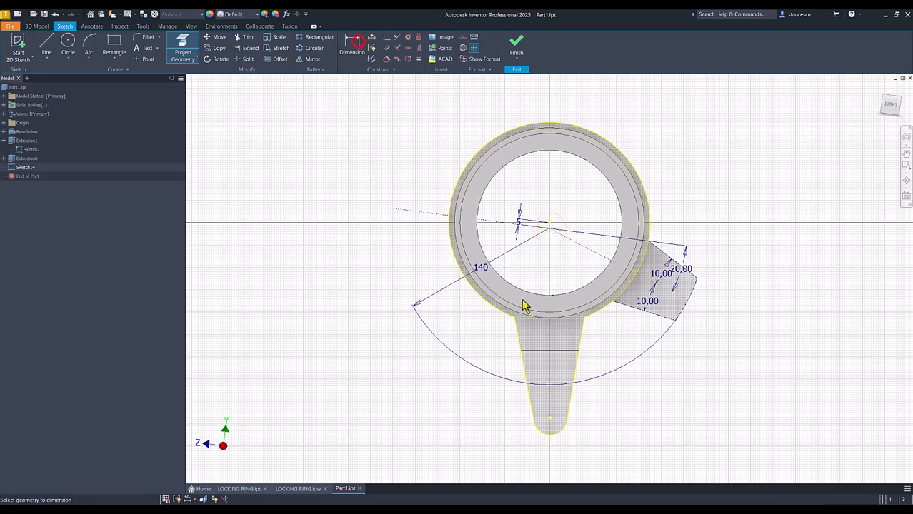
click(572, 352)
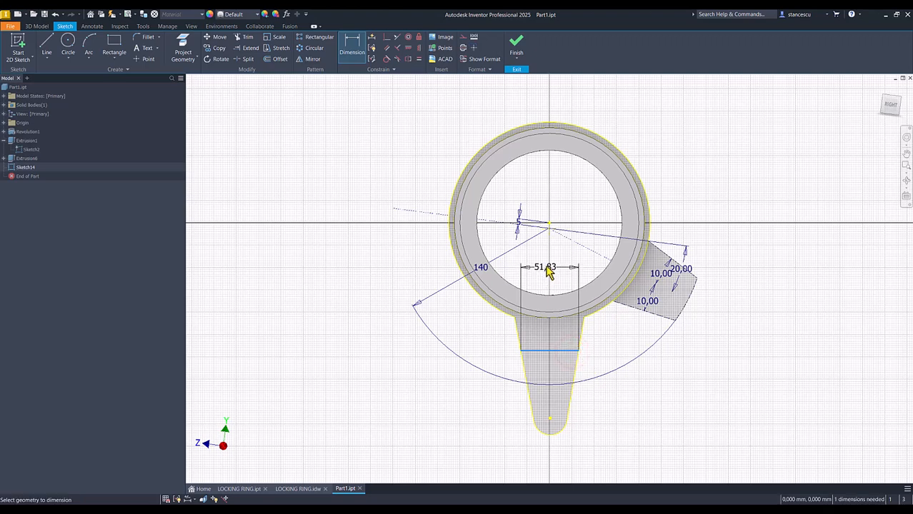
click(549, 228)
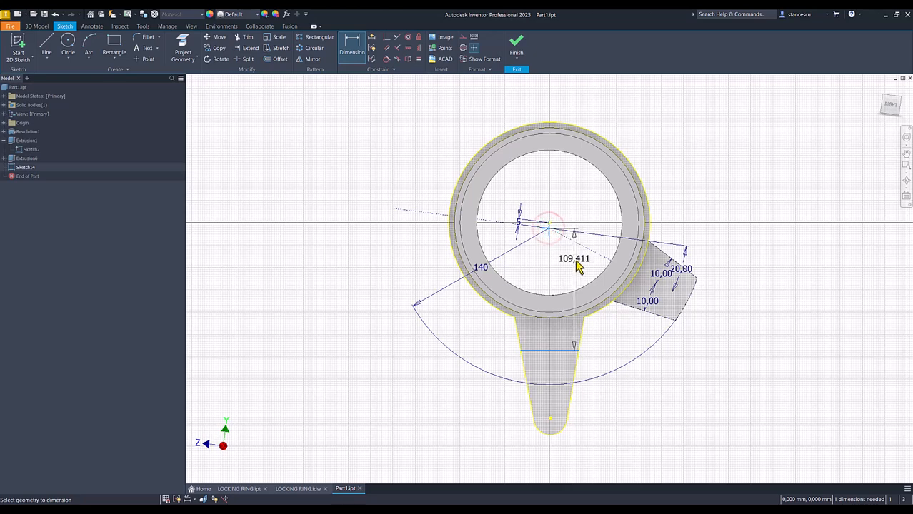
click(577, 265)
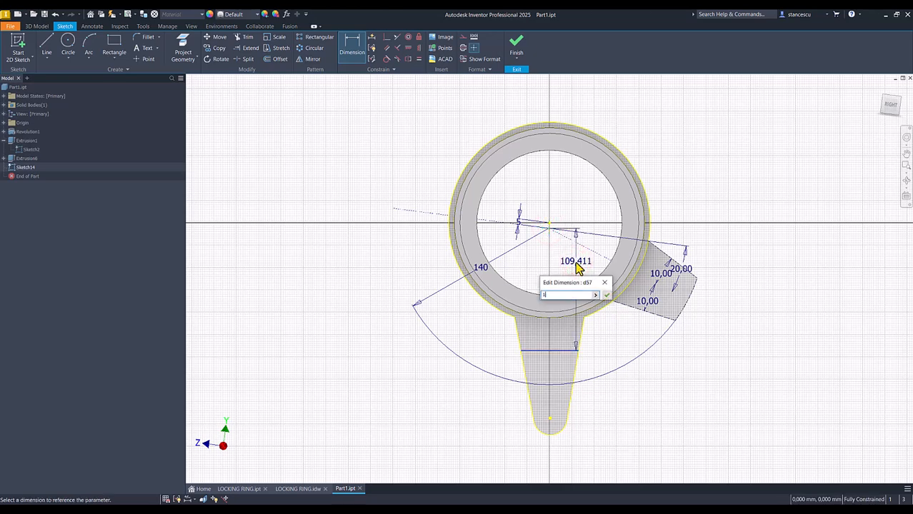
key(Return)
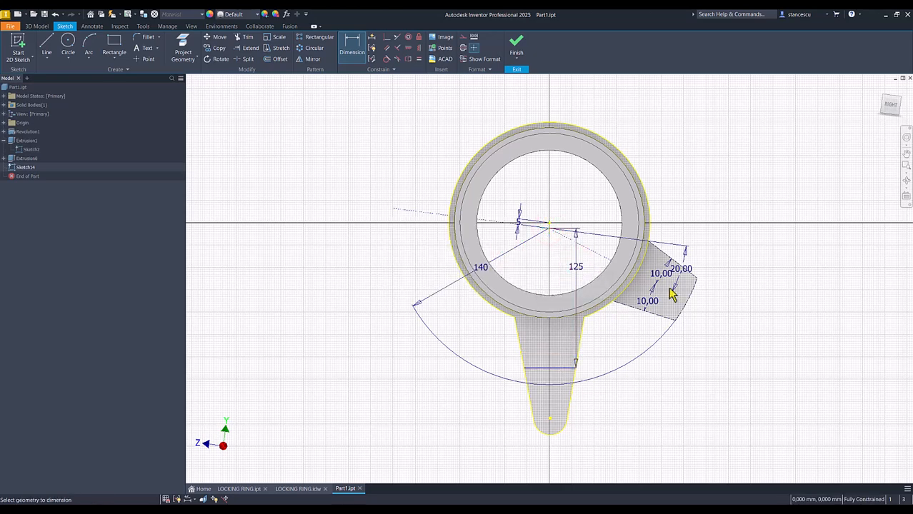
Finish the sketch and extrude the arm's end region below the line up to the ring's front face, joined to the body
click(513, 50)
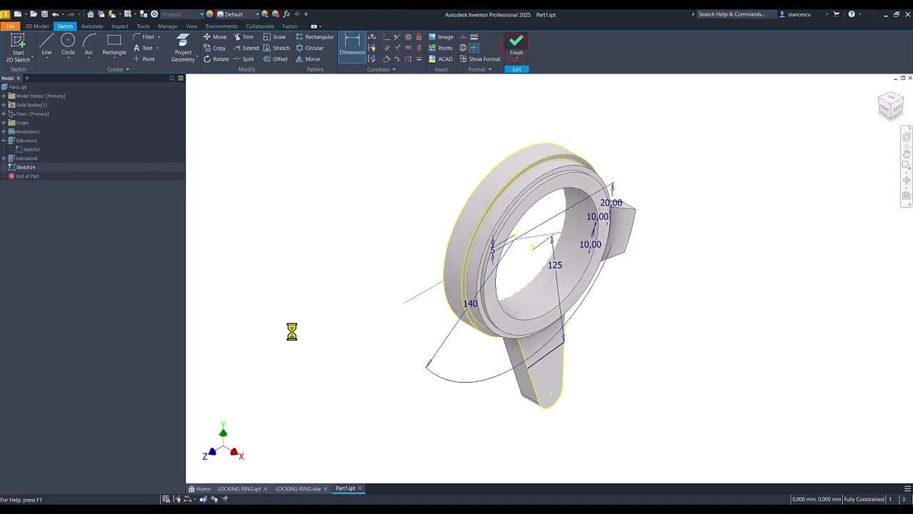
click(47, 48)
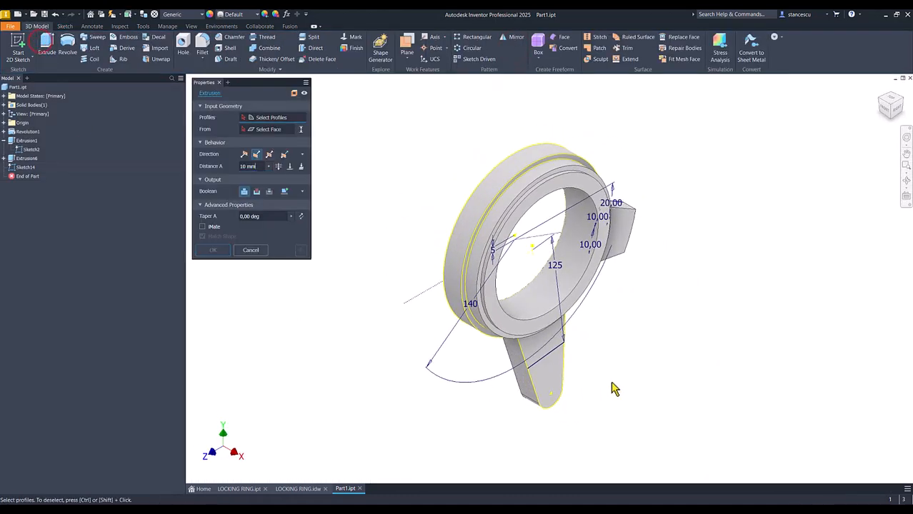
click(569, 380)
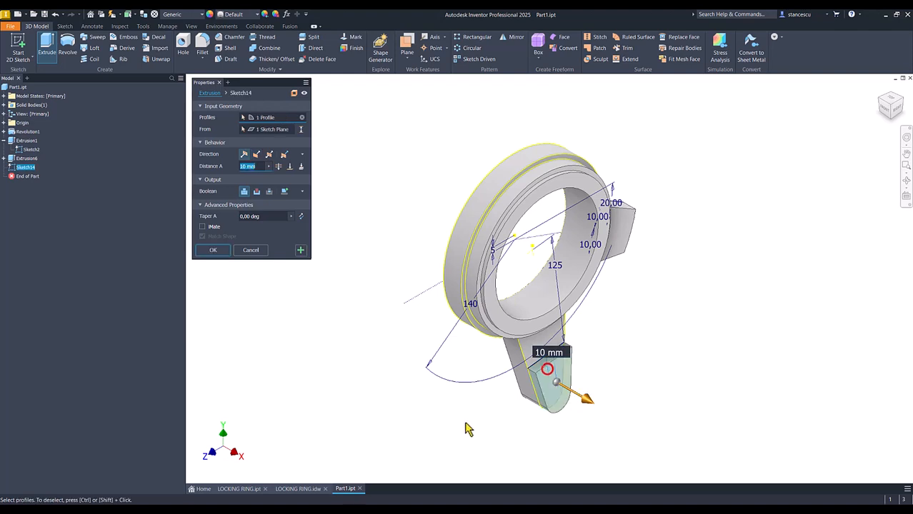
click(289, 167)
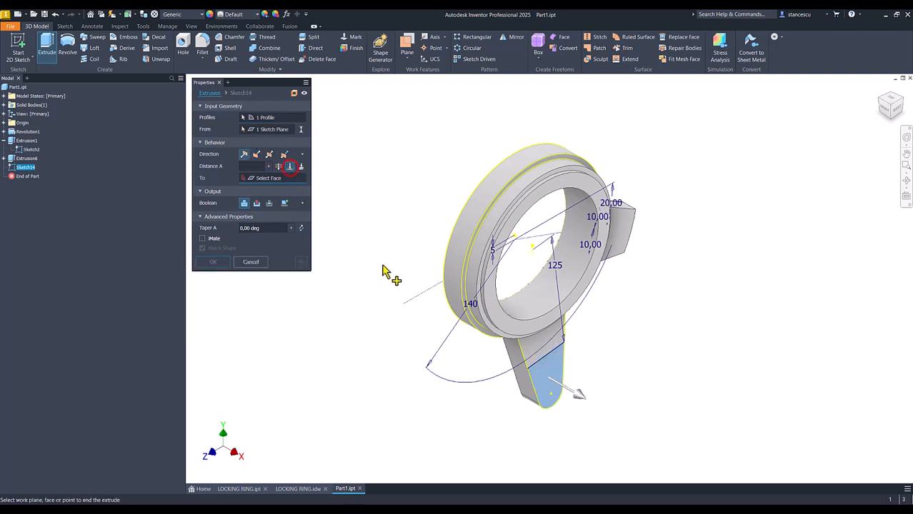
click(498, 328)
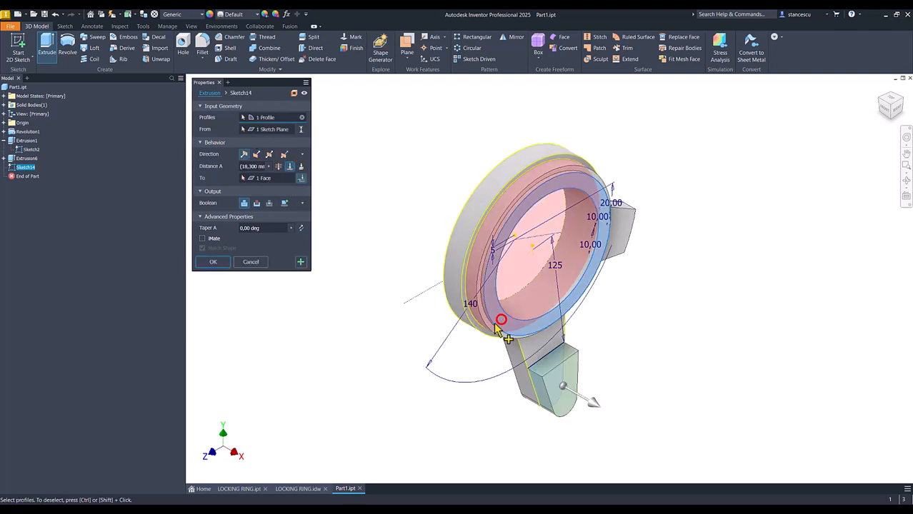
click(216, 262)
click(265, 305)
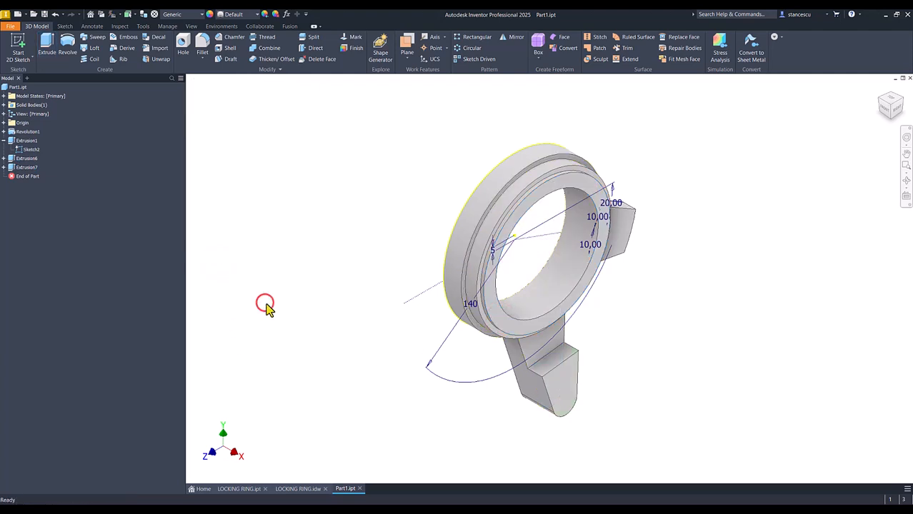
Hide the side lug's sketch and return to the home view
right_click(24, 149)
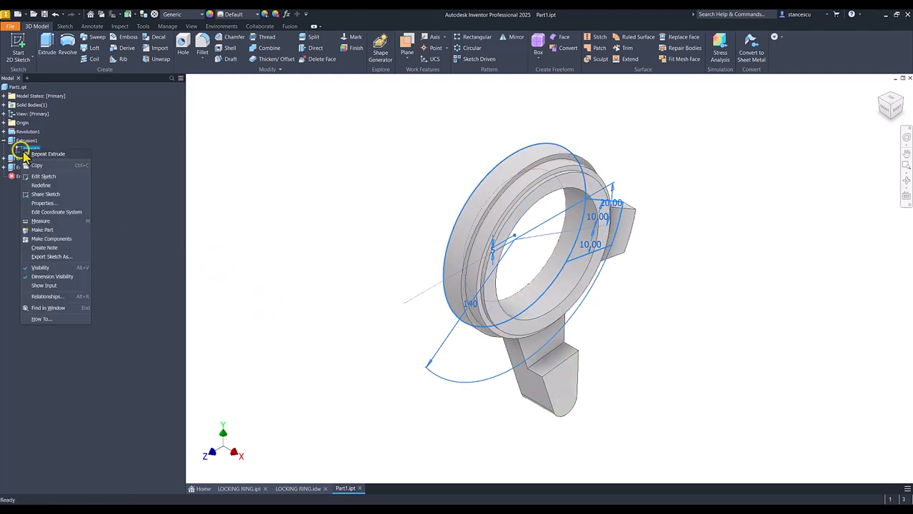
click(40, 268)
click(297, 201)
key(F6)
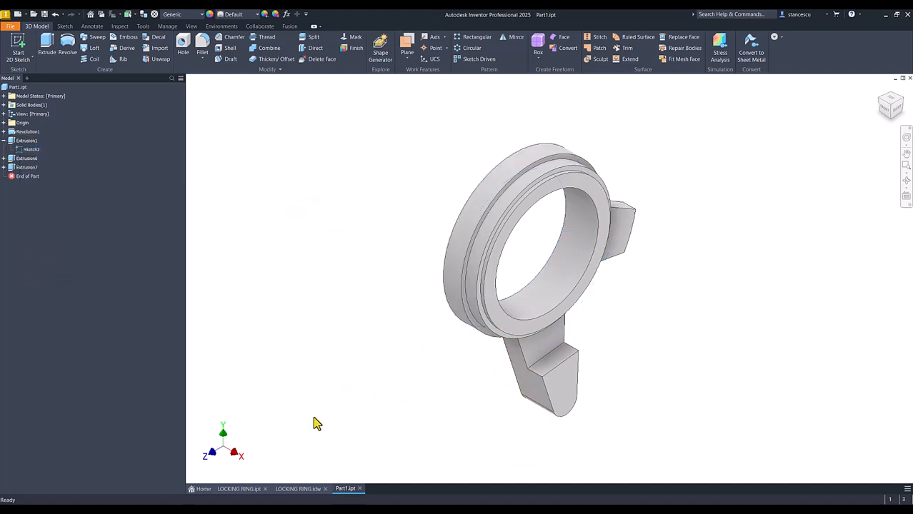
Check the fork in the LOCKING RING drawing and create a work plane midway between the arm's two slanted side faces
click(298, 488)
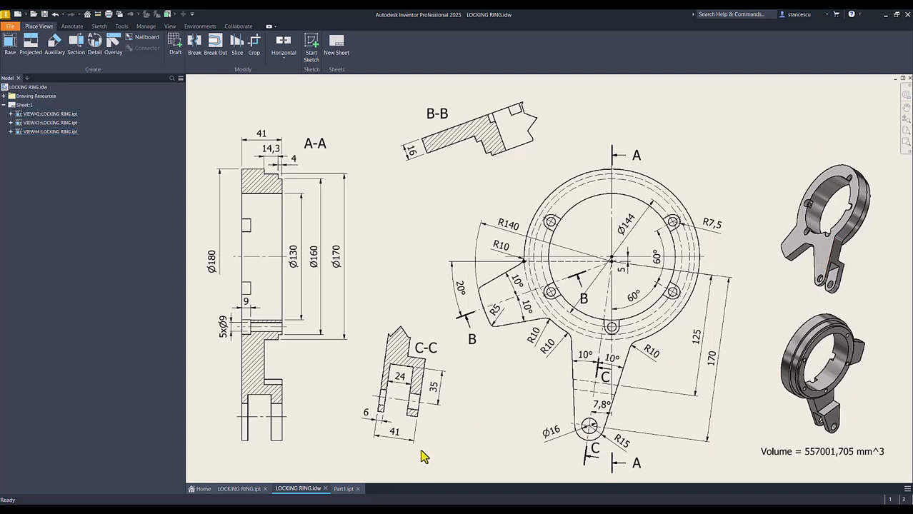
click(343, 489)
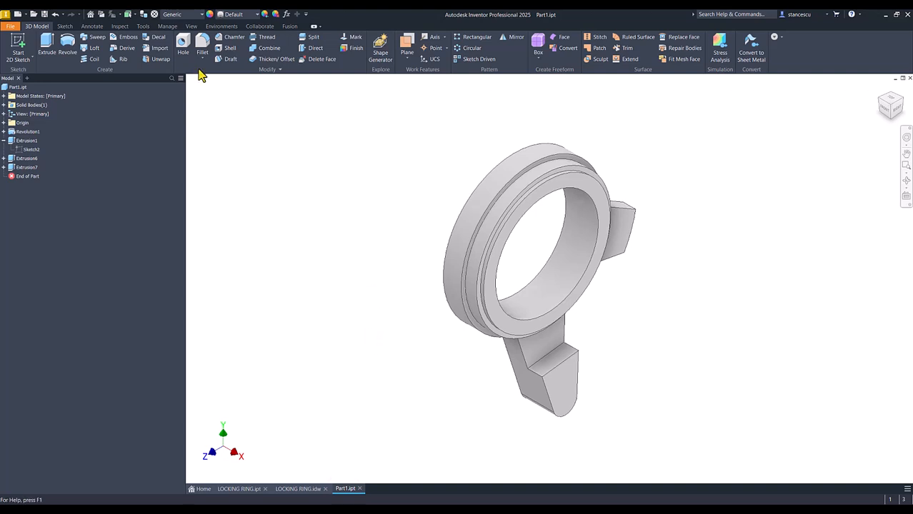
click(407, 44)
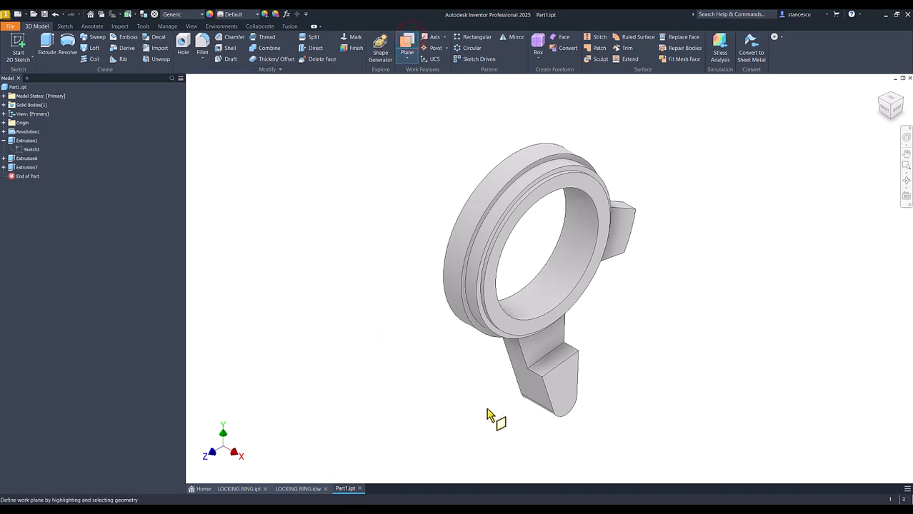
click(526, 382)
shift+middle_drag(672, 410, 602, 428)
click(610, 426)
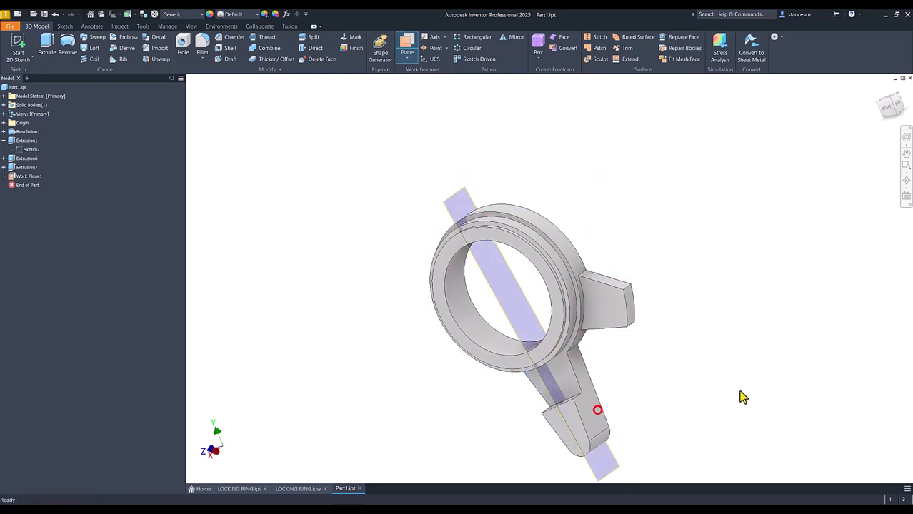
Start a new 2D sketch on the arm's midplane and slice the graphics at the sketch plane
key(F5)
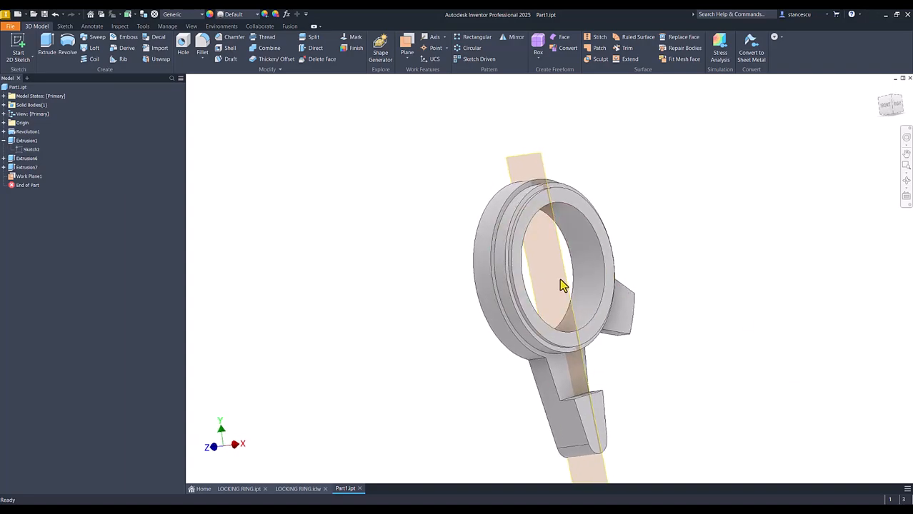
click(563, 284)
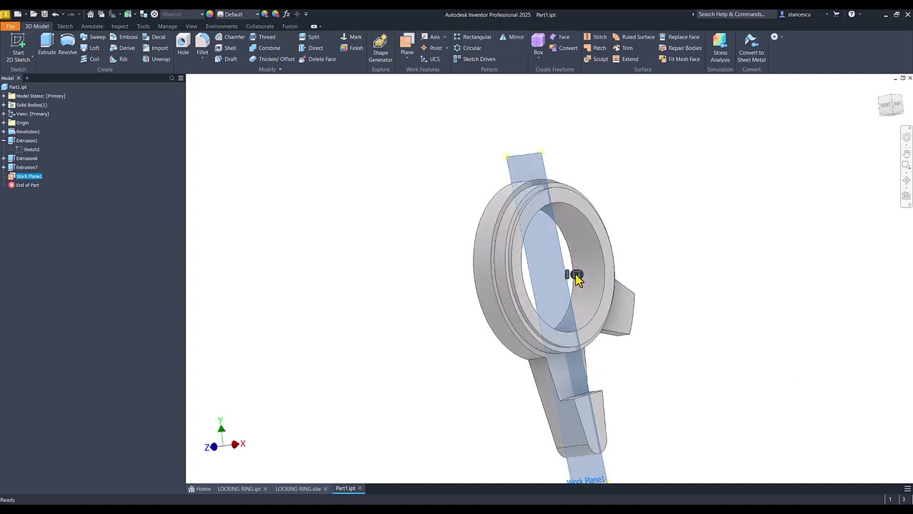
click(578, 273)
key(F7)
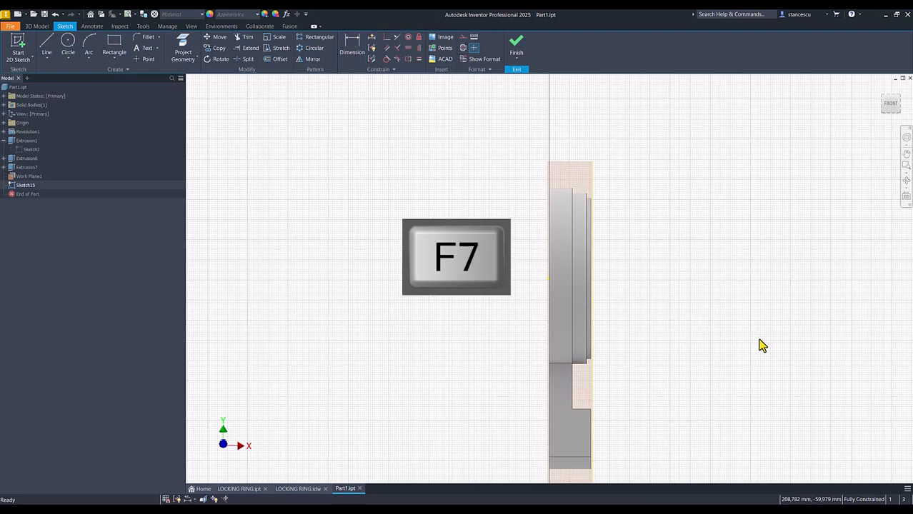
key(Num_Lock)
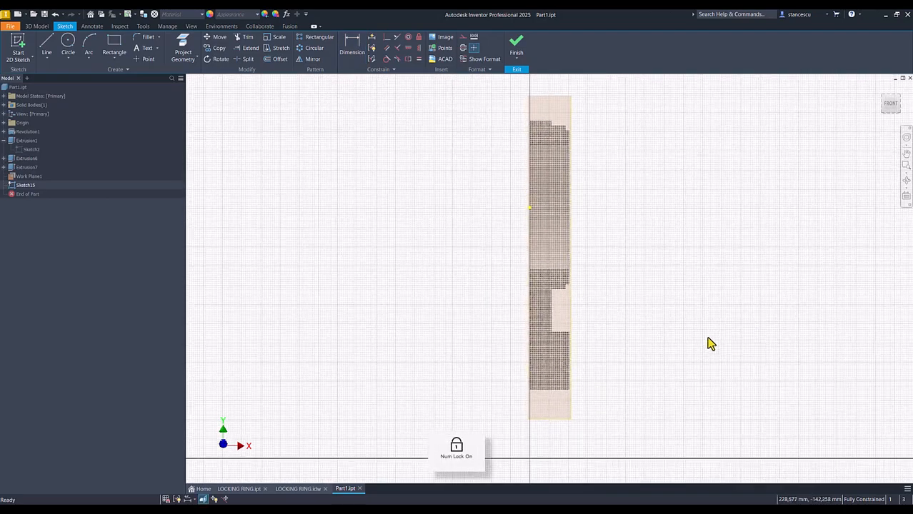
Project the arm's bottom edge and draw a rectangle upward from it, 24 mm wide and about 47 mm high
click(183, 44)
click(559, 390)
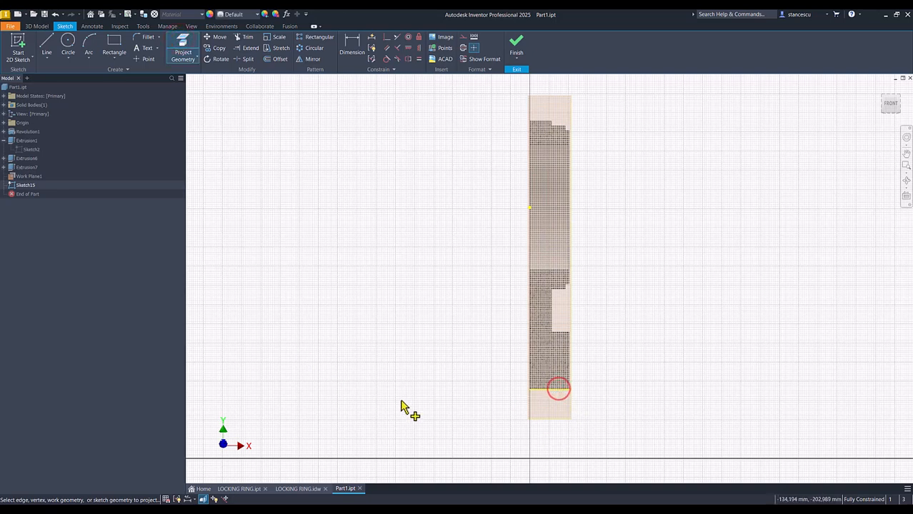
click(114, 47)
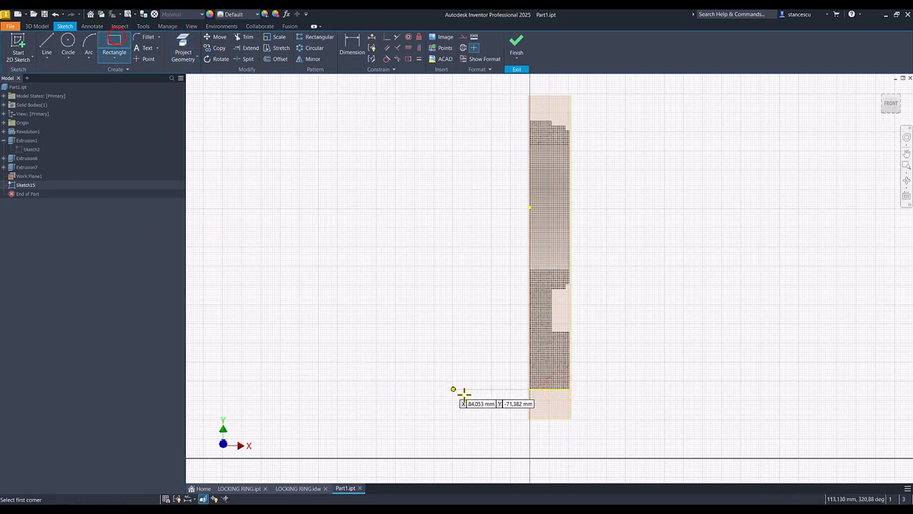
click(538, 390)
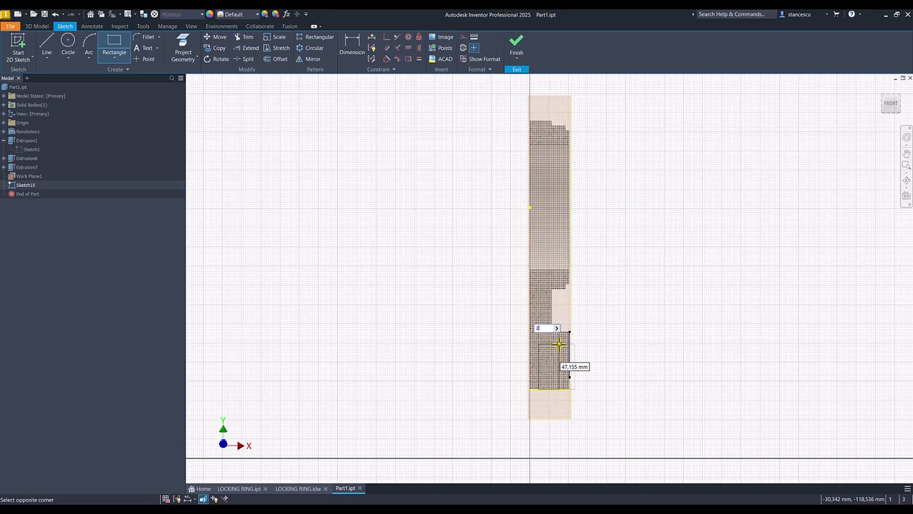
key(Return)
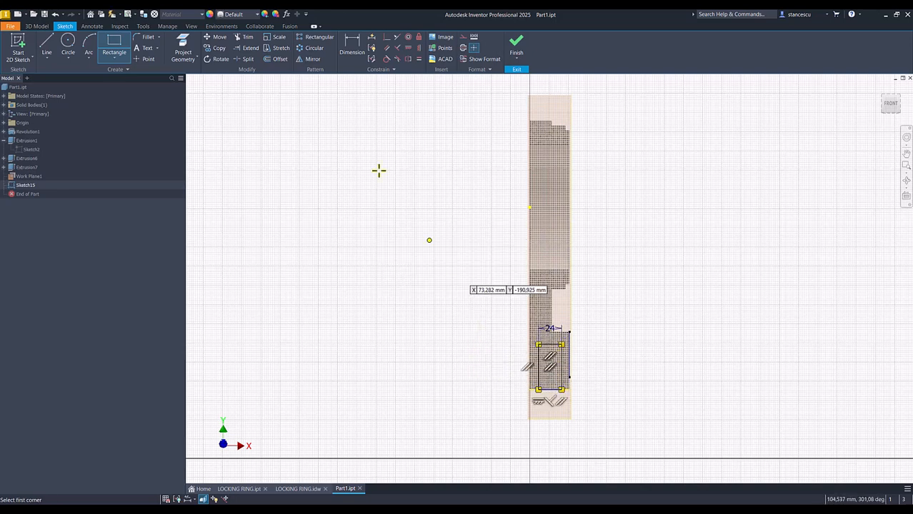
Dimension the rectangle's near side 6 mm from the arm's back face
click(349, 45)
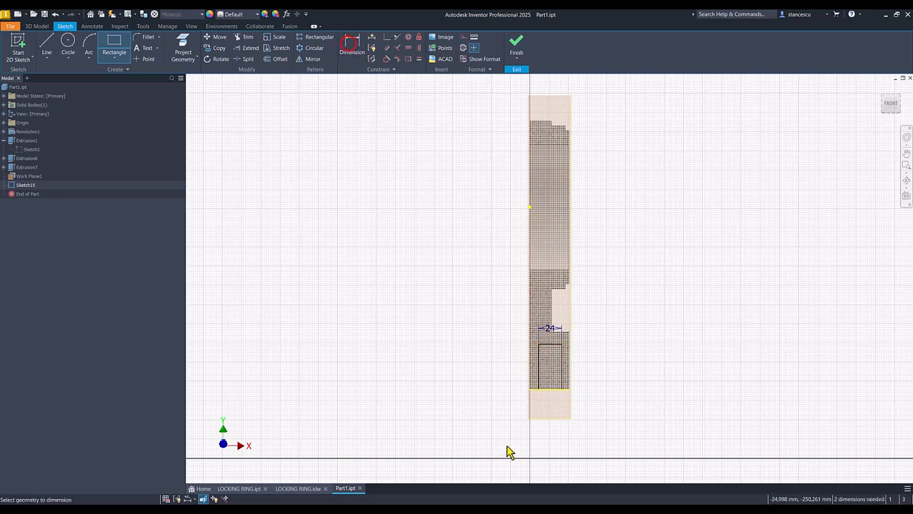
click(540, 363)
click(530, 367)
click(504, 378)
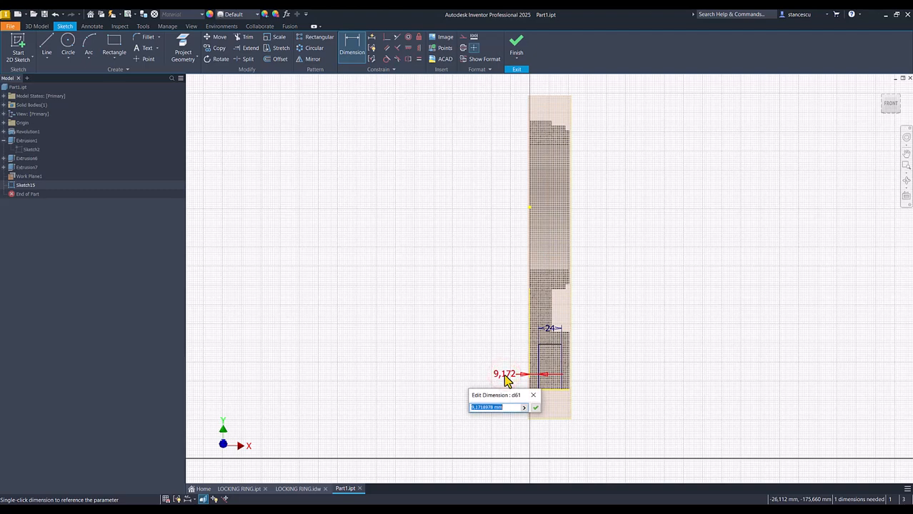
text(6)
key(Return)
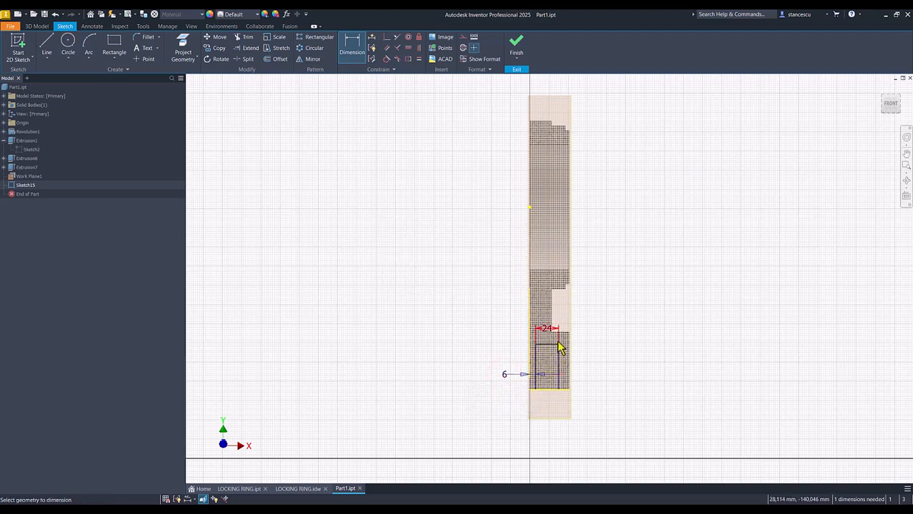
Try dimensioning the rectangle's full height from the arm's bottom edge, and undo that dimension
click(560, 359)
click(606, 364)
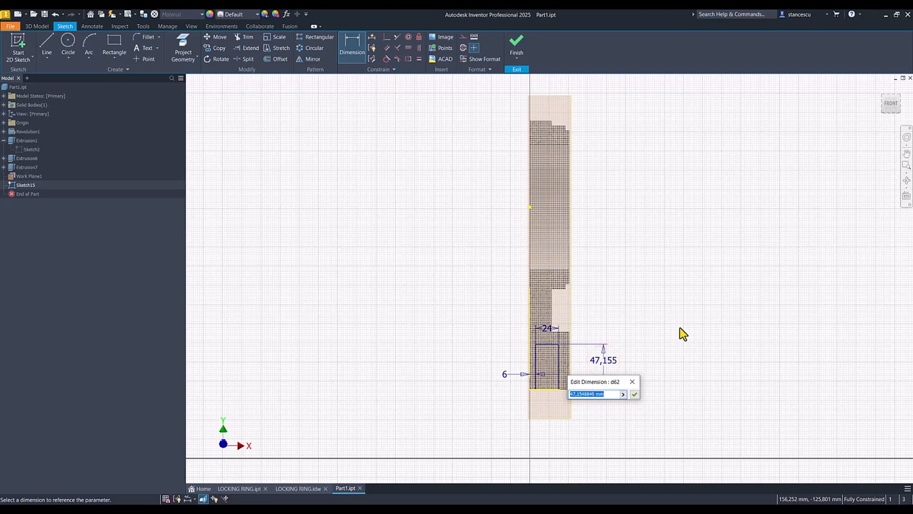
click(634, 394)
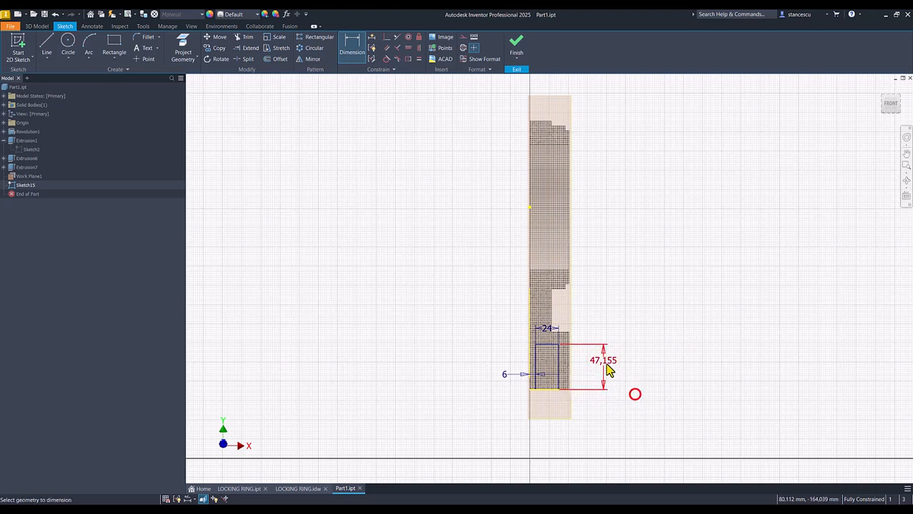
key(ctrl+z)
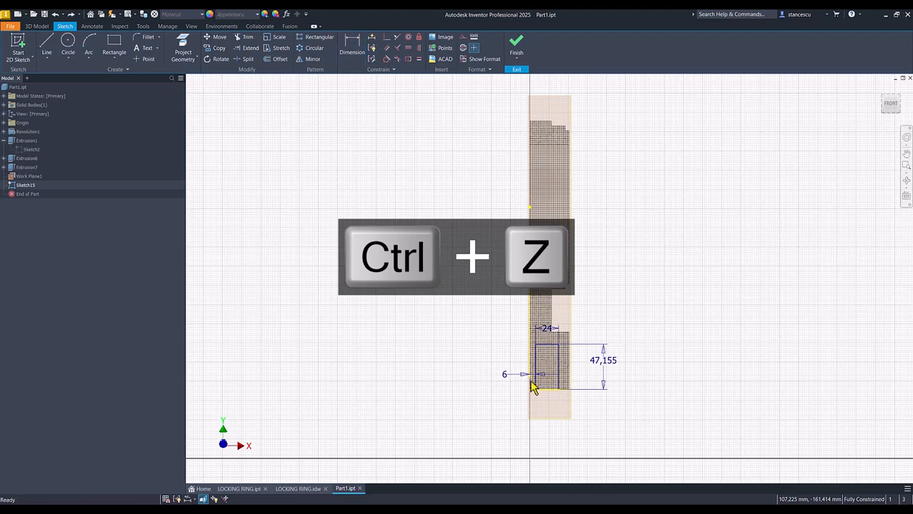
key(ctrl+z)
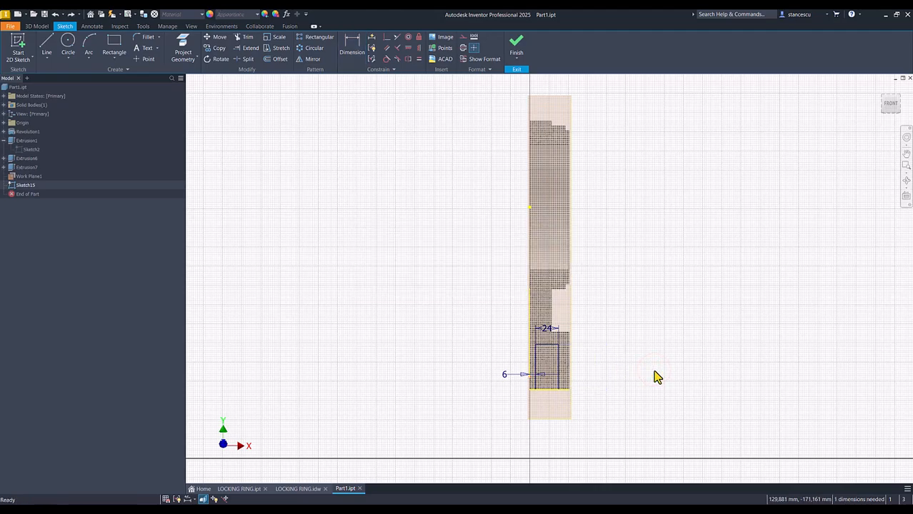
Project the arm's rounded end face into the fork slot sketch as a reference for the slot depth
shift+middle_drag(588, 388, 597, 394)
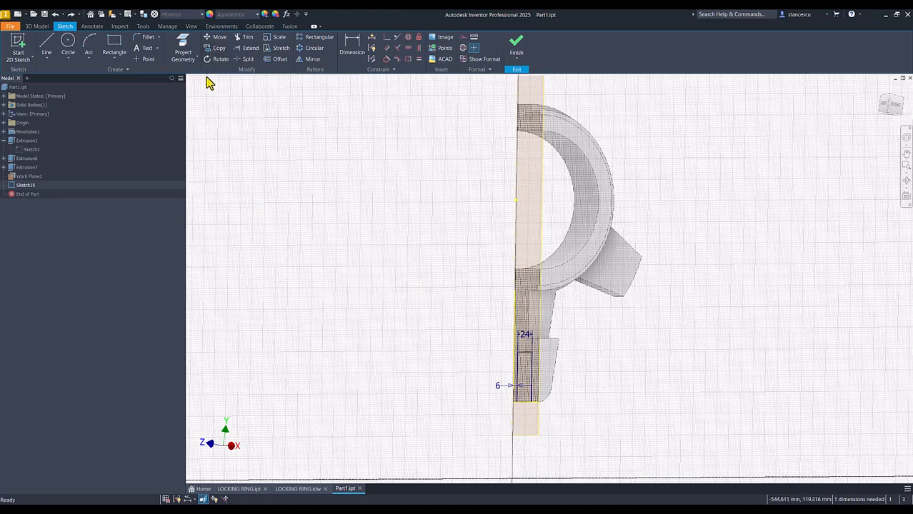
click(187, 54)
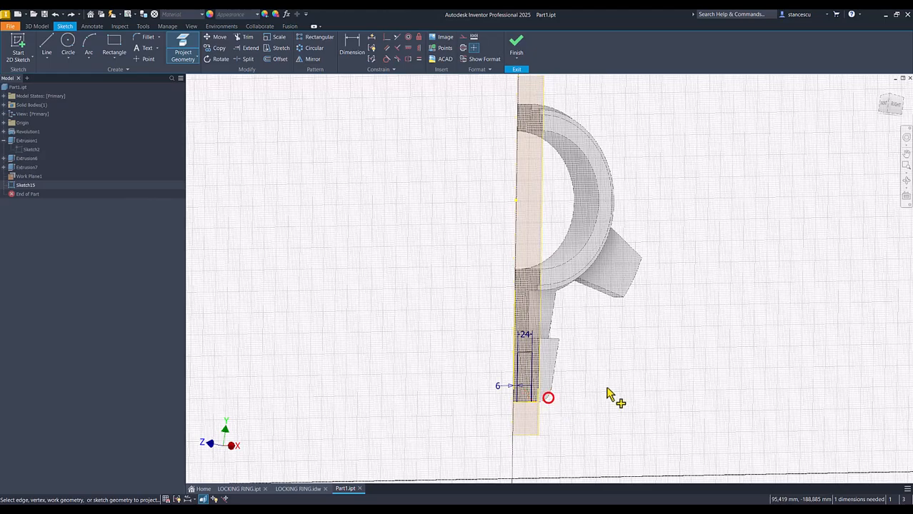
mouse_move(628, 382)
shift+middle_down()
mouse_move(567, 418)
mouse_move(558, 384)
shift+middle_up()
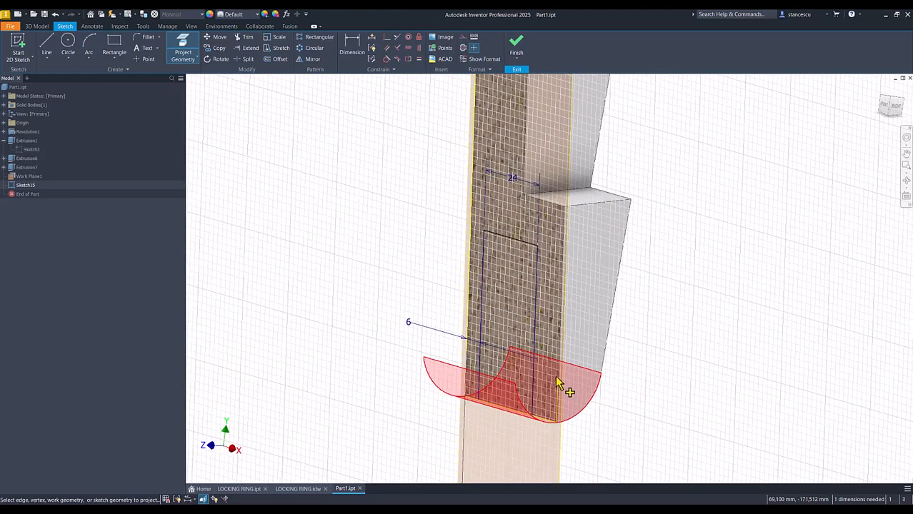
shift+middle_drag(285, 239, 308, 211)
Dimension the rectangle's top edge 35 mm from the upper endpoint of the projected rounded end
click(358, 44)
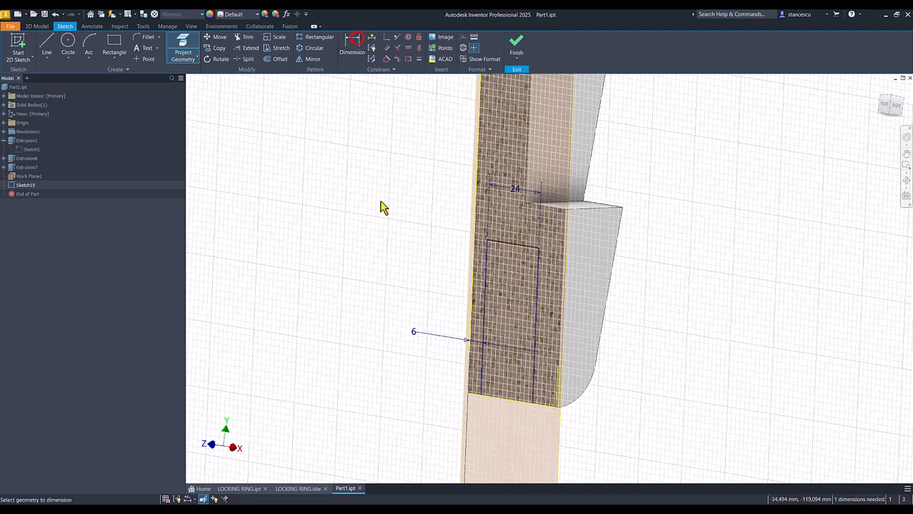
click(520, 251)
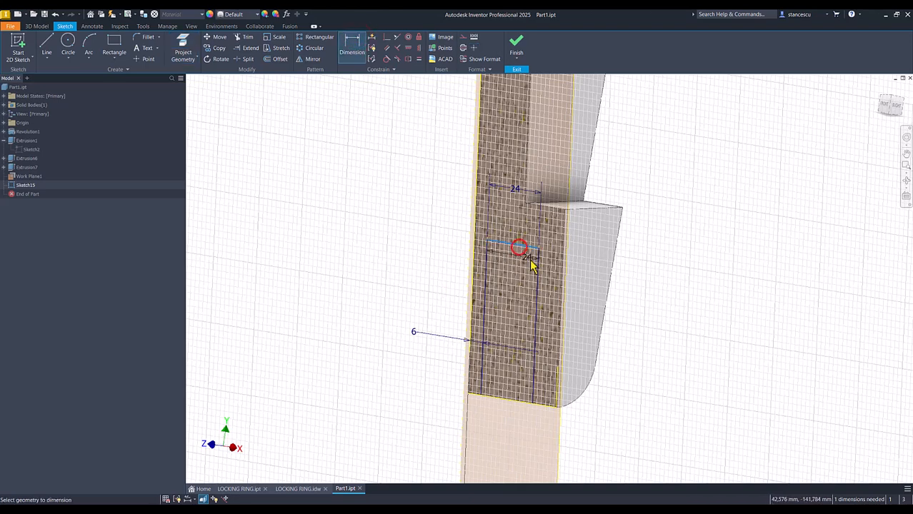
click(557, 369)
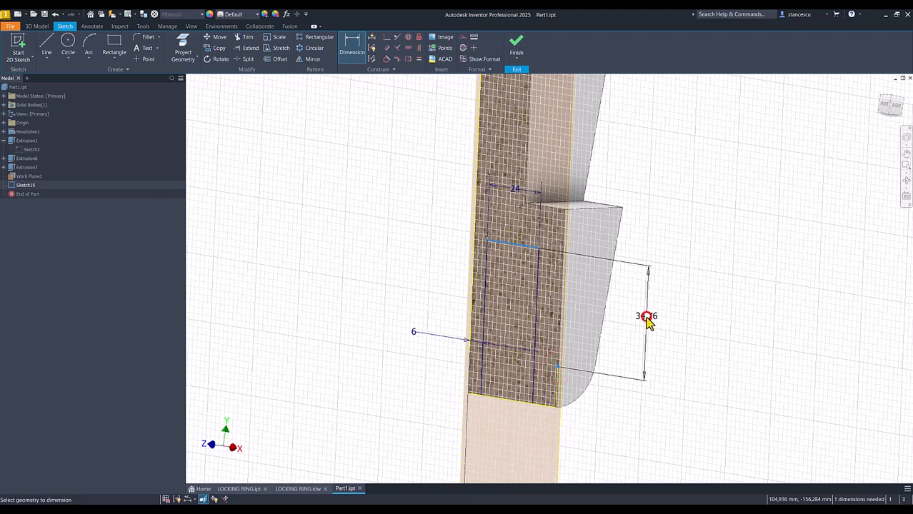
click(646, 321)
text(3)
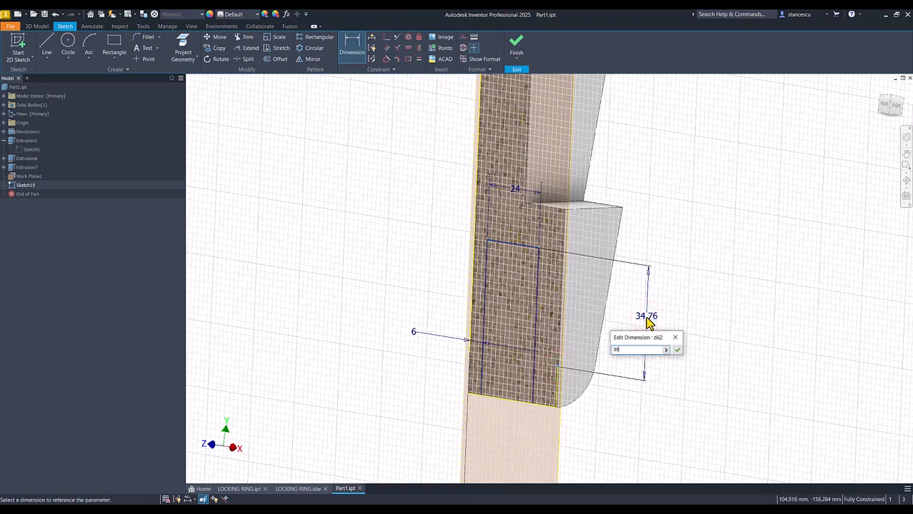
text(5)
key(Return)
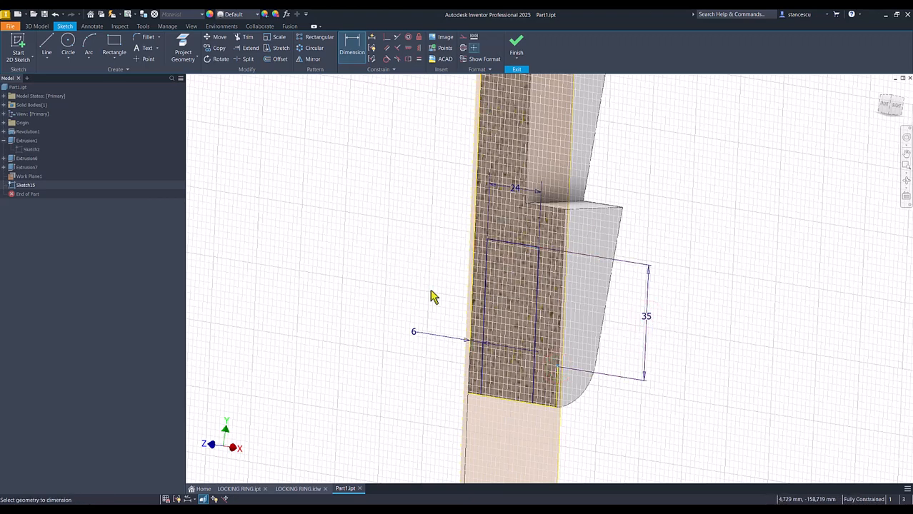
Finish the sketch and extrude the slot rectangle as a symmetric cut through all of the arm
click(515, 45)
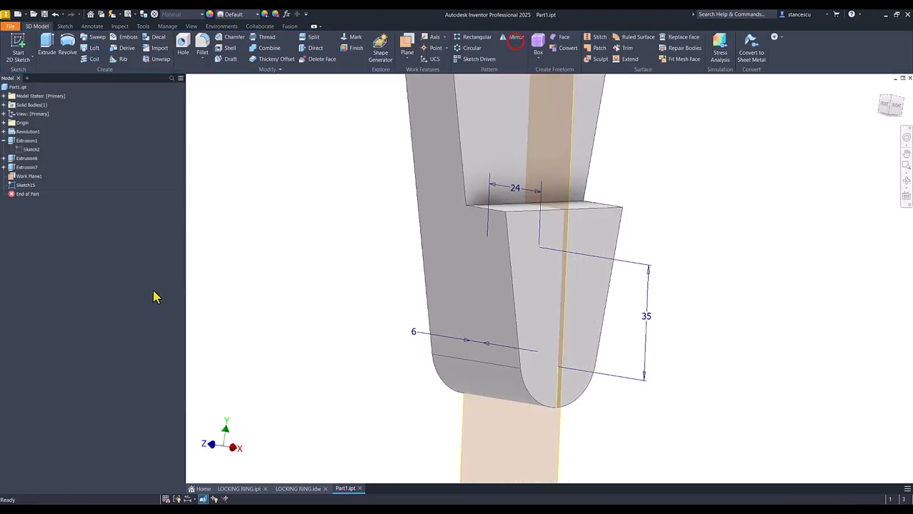
click(46, 44)
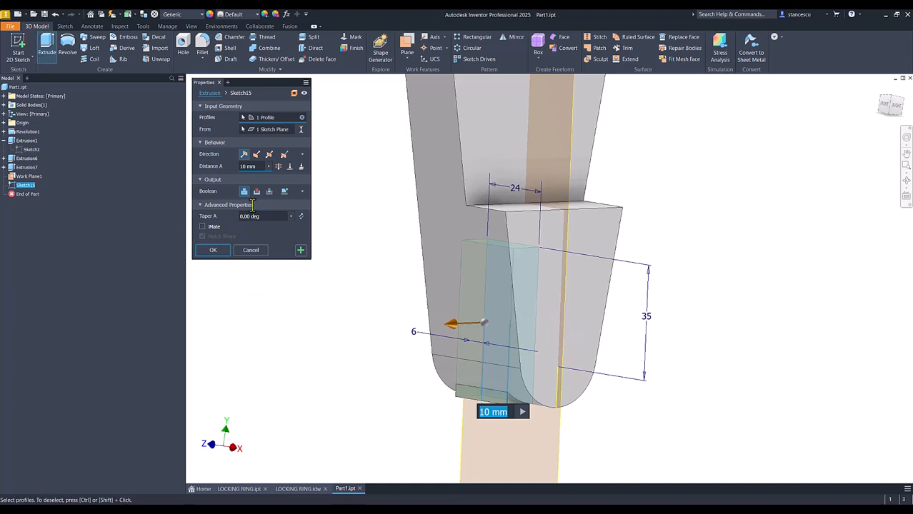
click(257, 191)
click(271, 154)
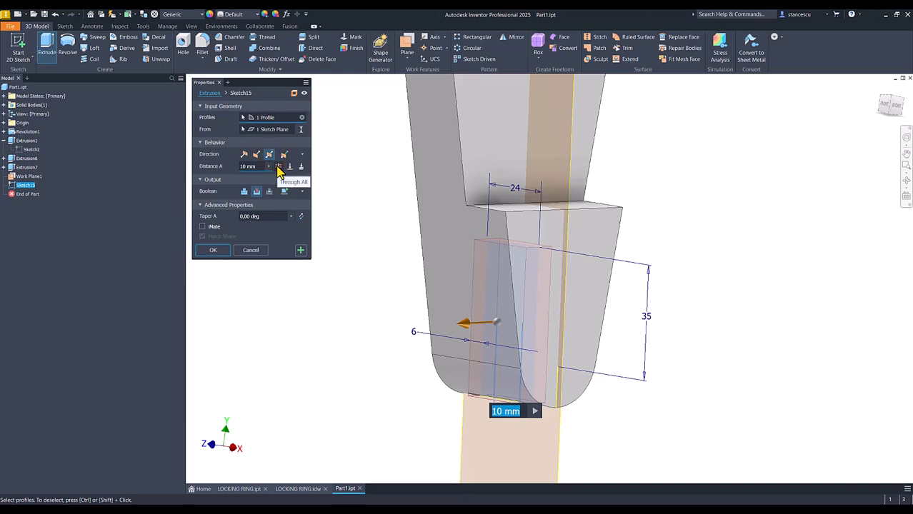
click(278, 167)
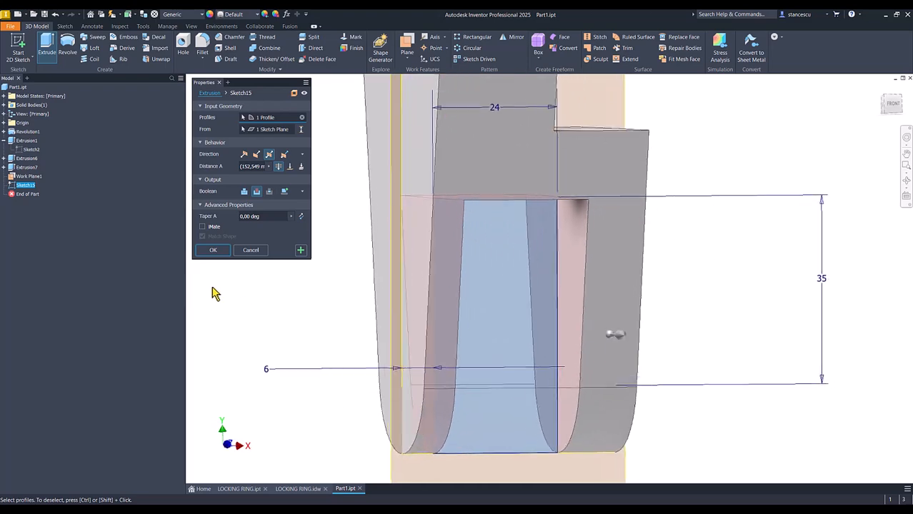
click(215, 250)
Hide the arm's middle work plane and collapse the first extrusion in the model tree
key(F6)
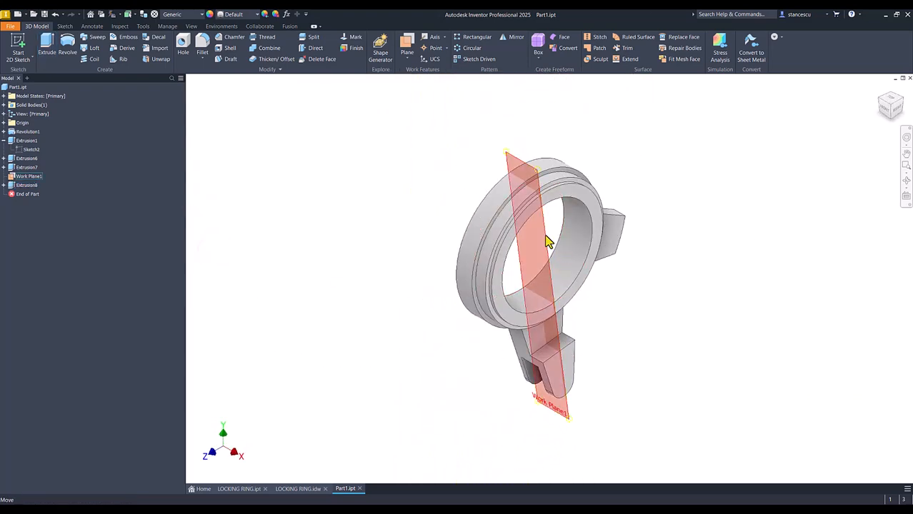
right_click(546, 239)
click(572, 247)
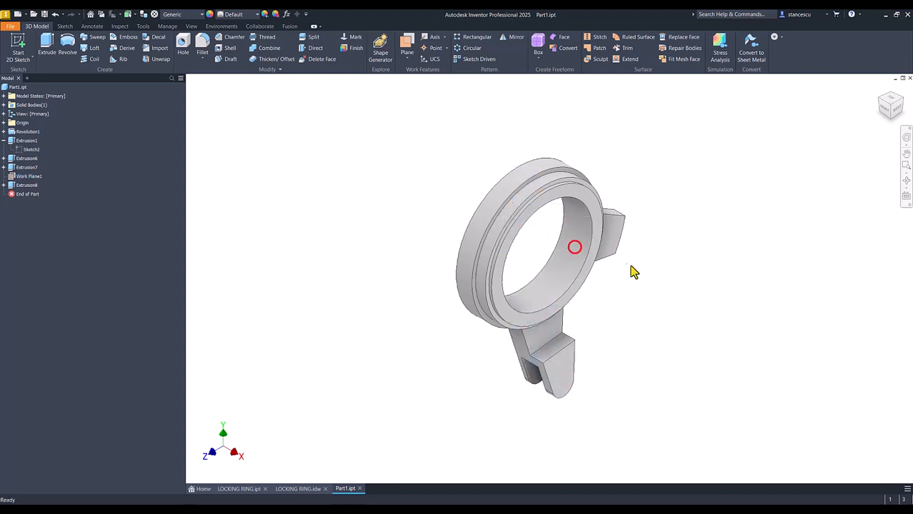
click(656, 271)
click(355, 202)
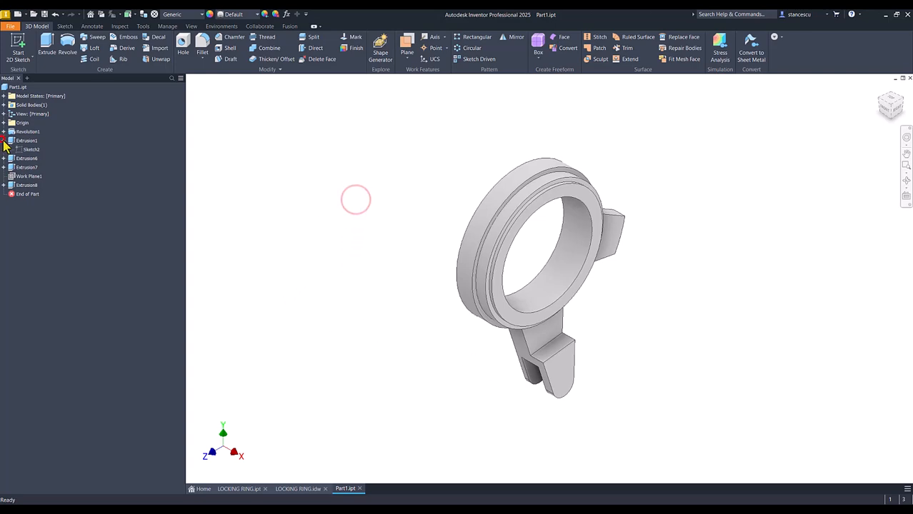
Check the fork hole's diameter in the LOCKING RING drawing and return to the part
click(299, 489)
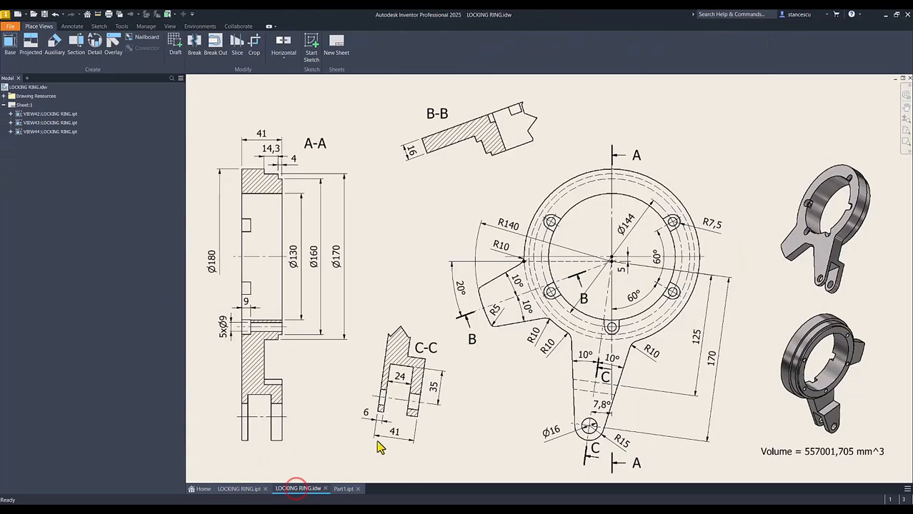
drag(572, 424, 561, 437)
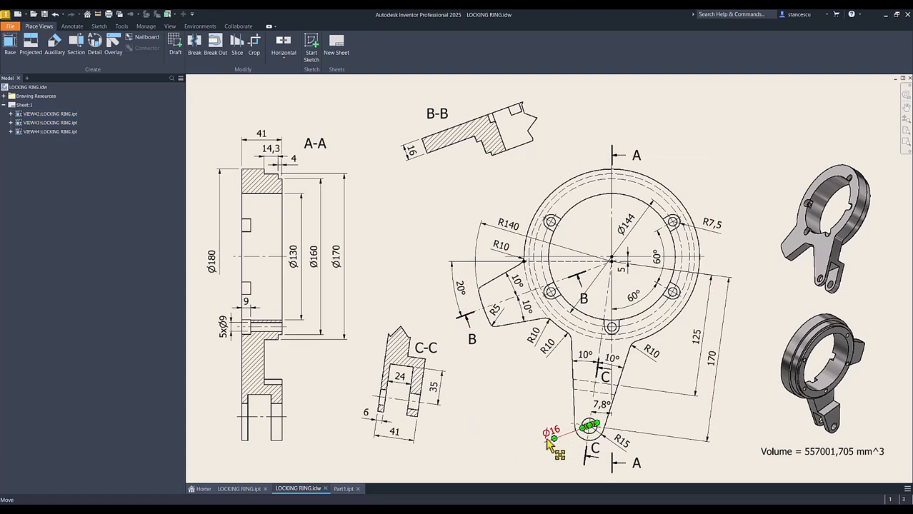
click(342, 489)
Create a simple 16 mm hole through all of the fork, placed on its outer face concentric with the rounded end
click(183, 43)
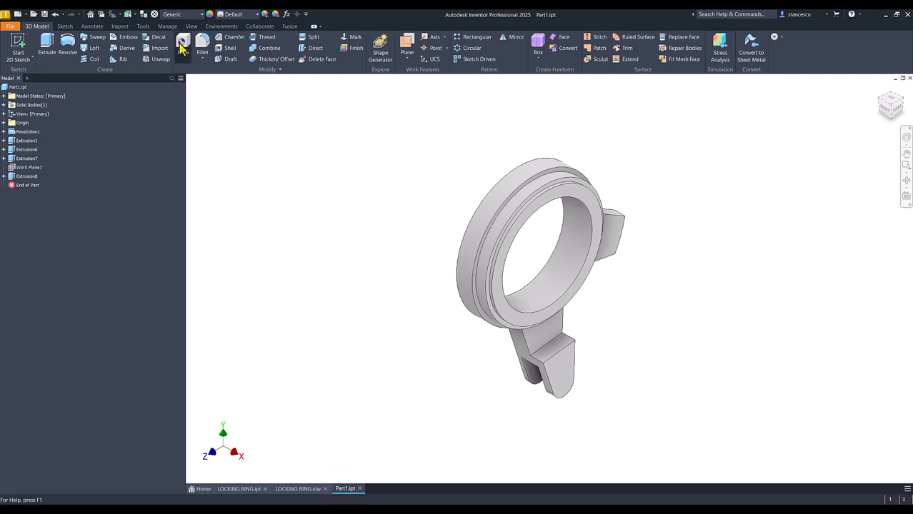
scroll(625, 416, down, 3)
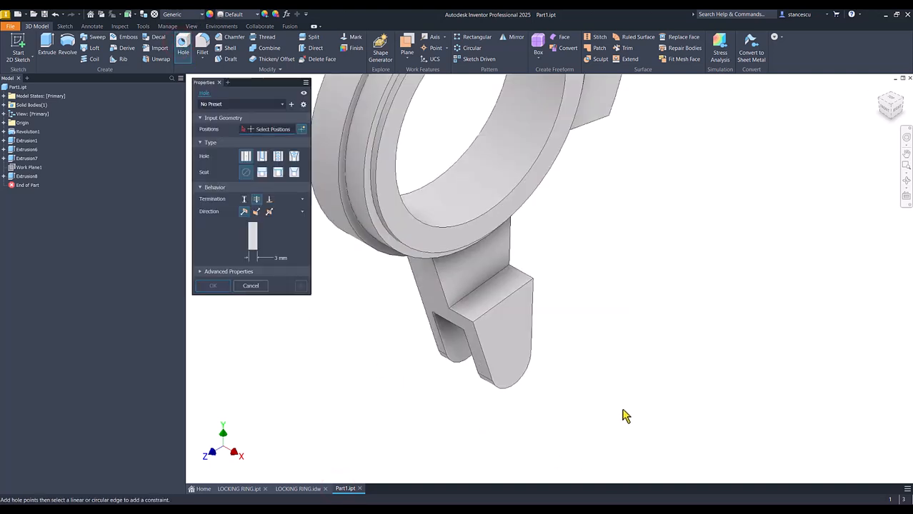
click(523, 363)
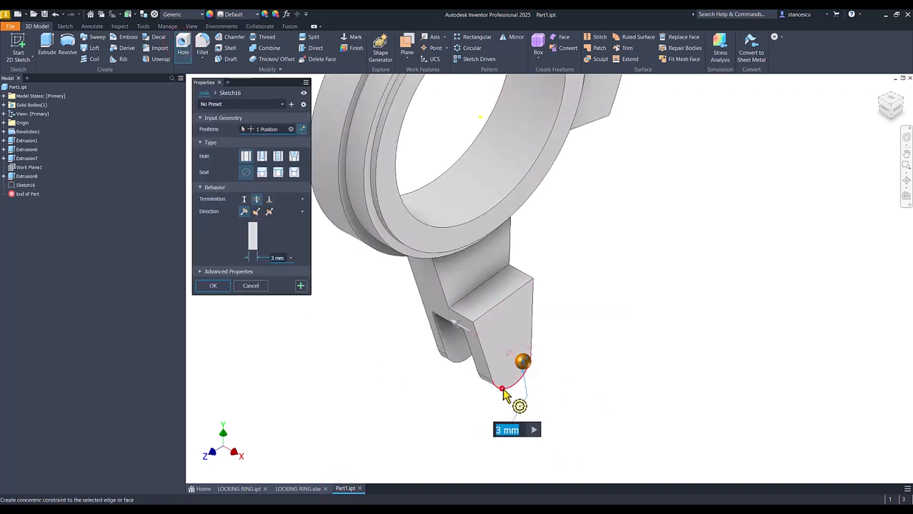
click(504, 393)
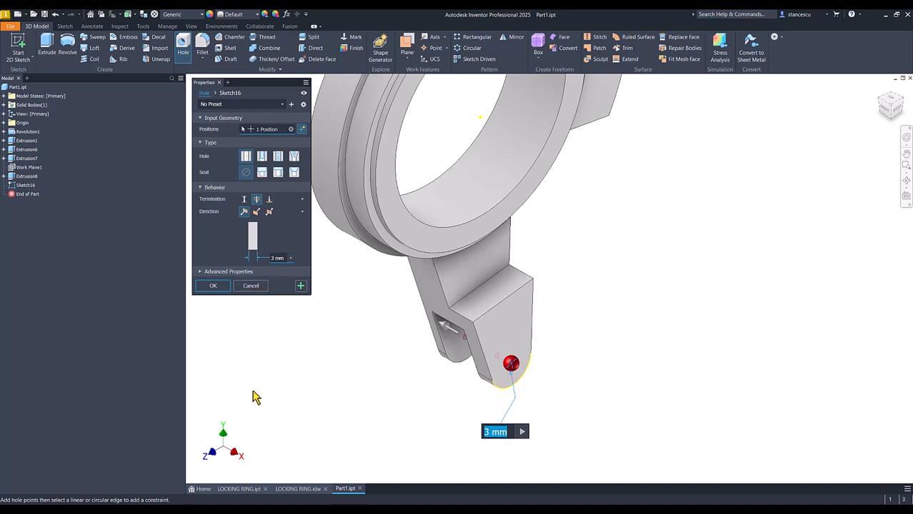
text(16)
key(Return)
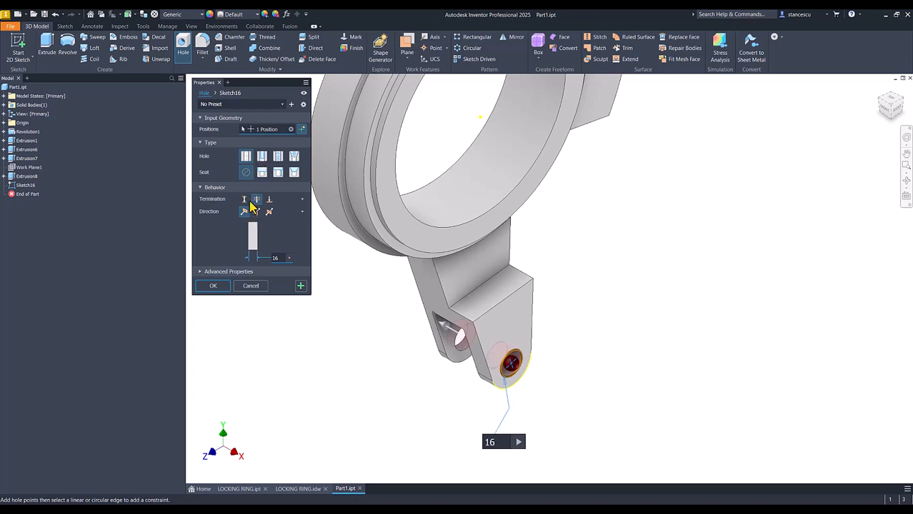
click(212, 286)
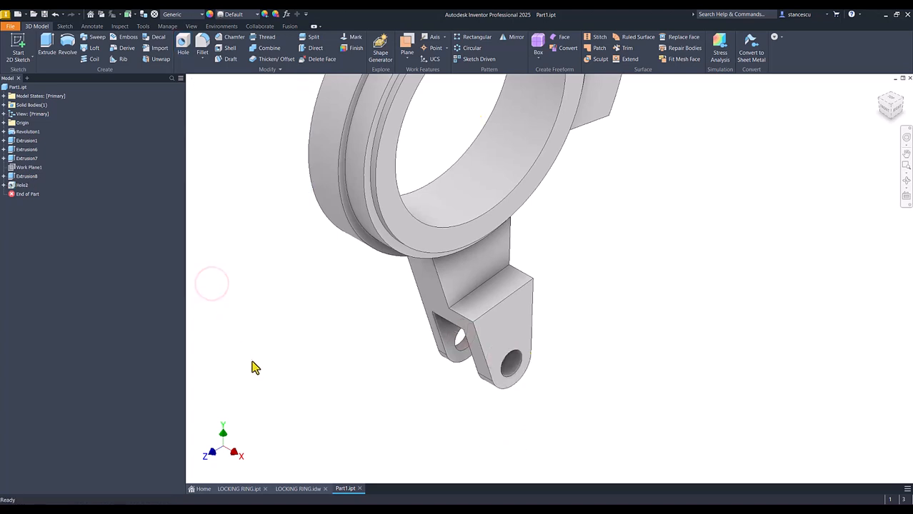
key(Num_Lock)
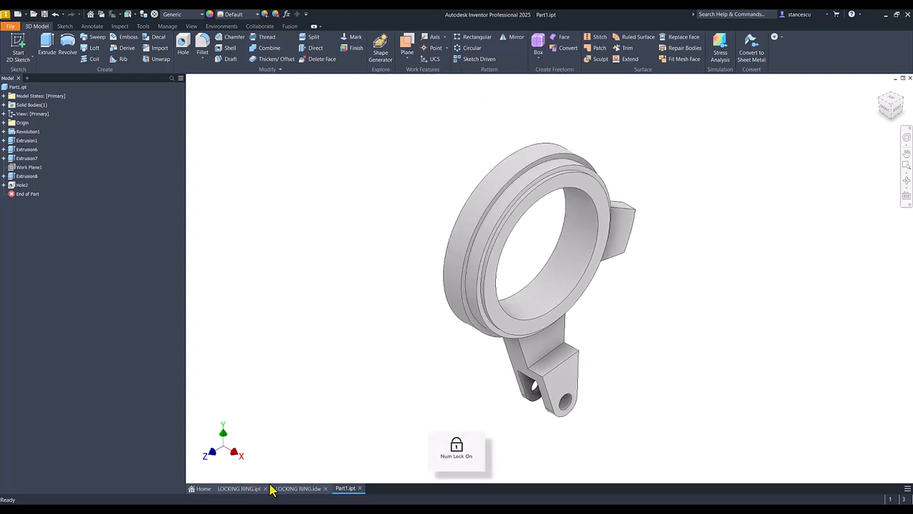
Check the position and size of the small bore recesses in the LOCKING RING drawing and return to the part
click(293, 490)
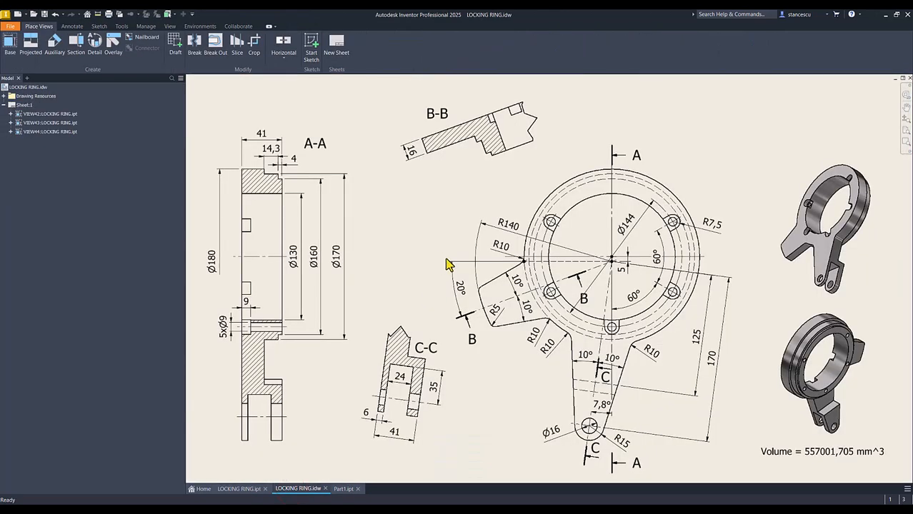
drag(436, 338, 437, 340)
click(661, 275)
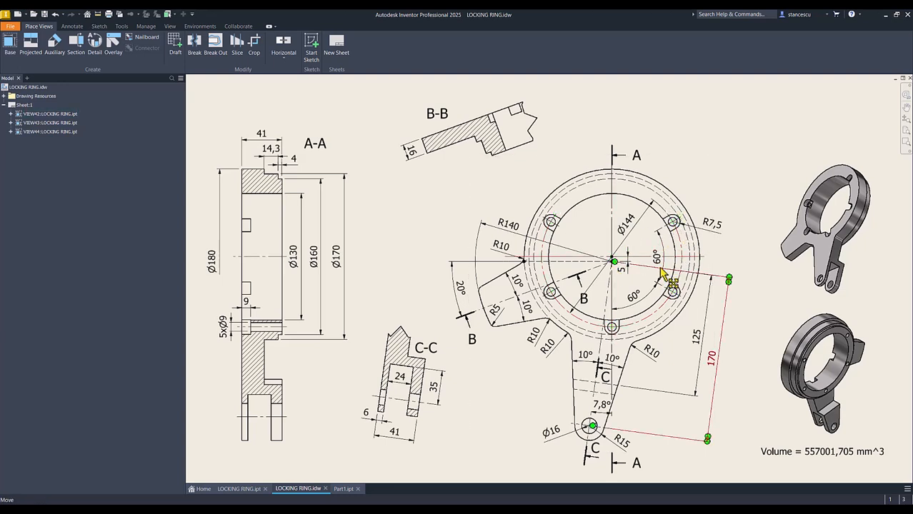
click(344, 489)
Start a 2D sketch on the large flat back face shared by the ring and its arms
mouse_move(365, 194)
shift+middle_down()
mouse_move(417, 232)
mouse_move(474, 298)
mouse_move(552, 344)
shift+middle_up()
click(538, 337)
click(600, 331)
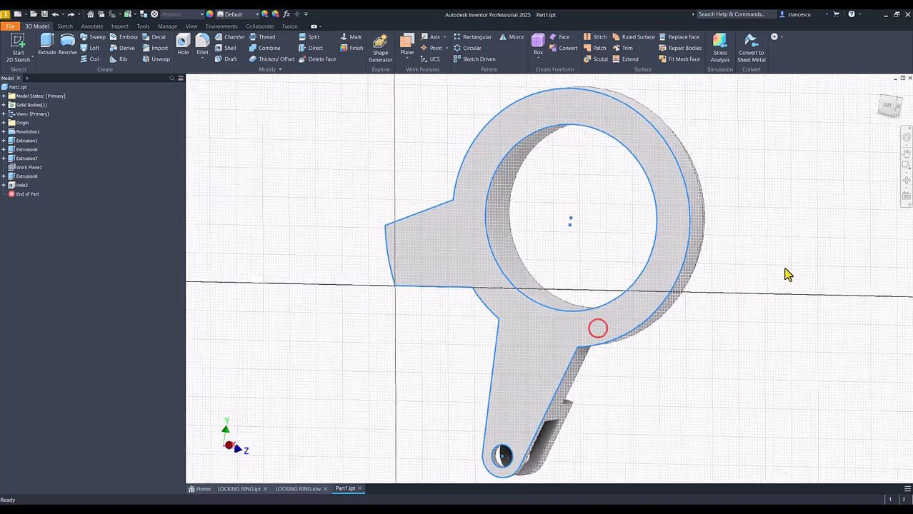
key(Num_Lock)
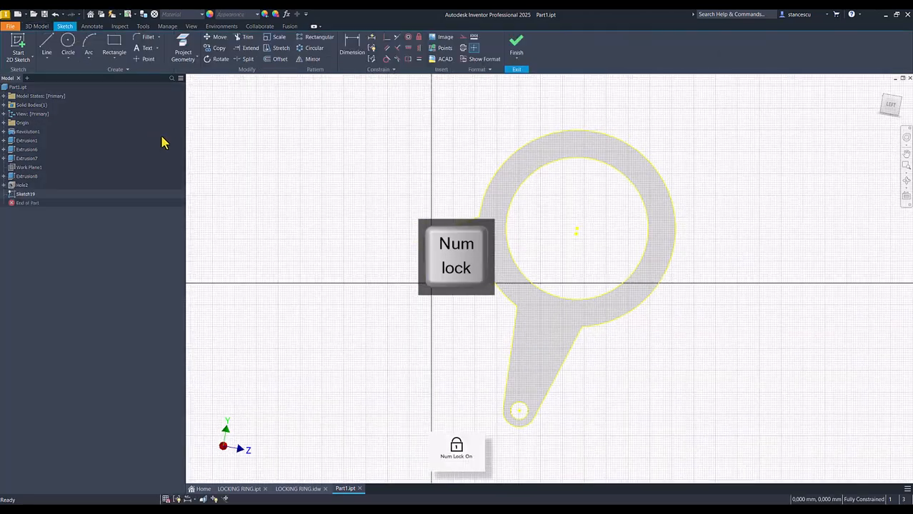
Make the sketch of the fork arm's extrusion visible as a reference for the new sketch
click(4, 150)
click(18, 159)
right_click(18, 160)
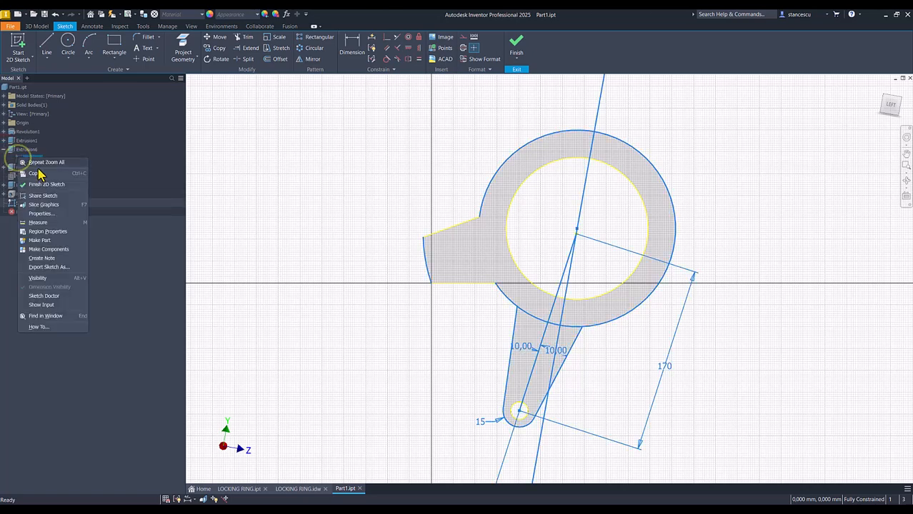
click(46, 279)
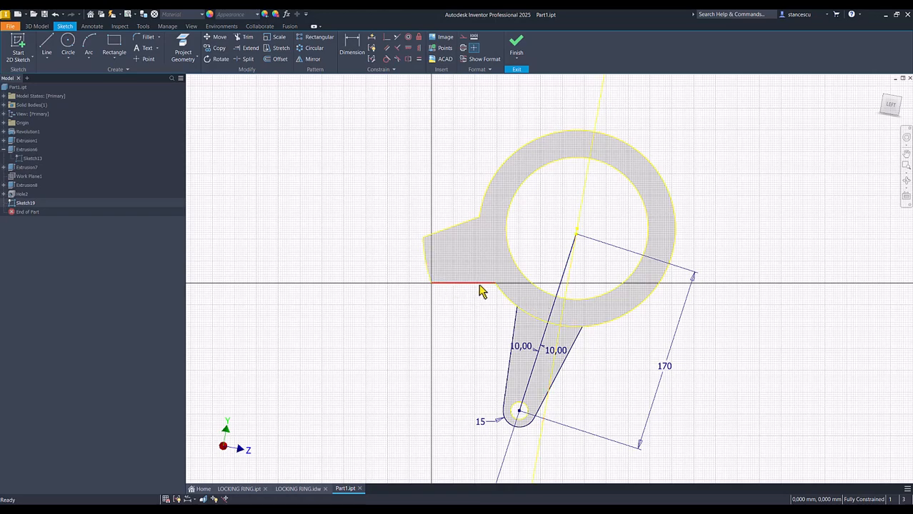
click(891, 109)
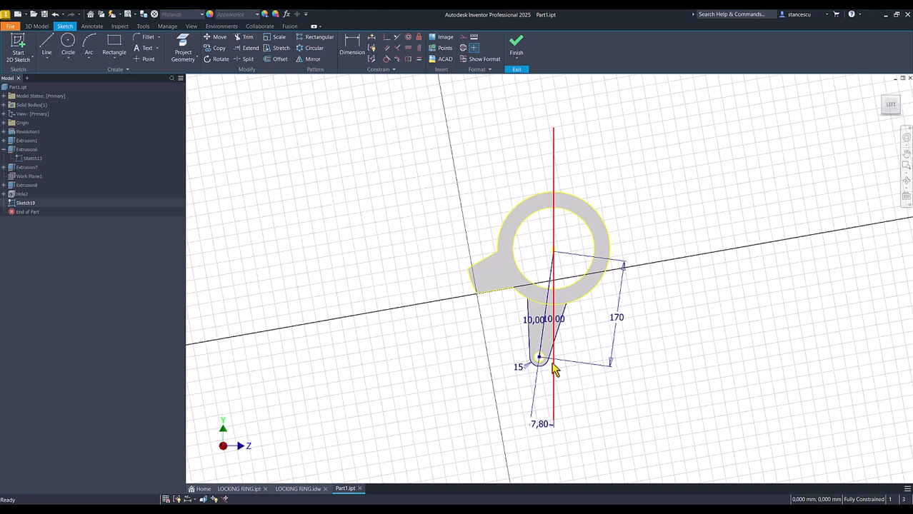
scroll(577, 267, up, 2)
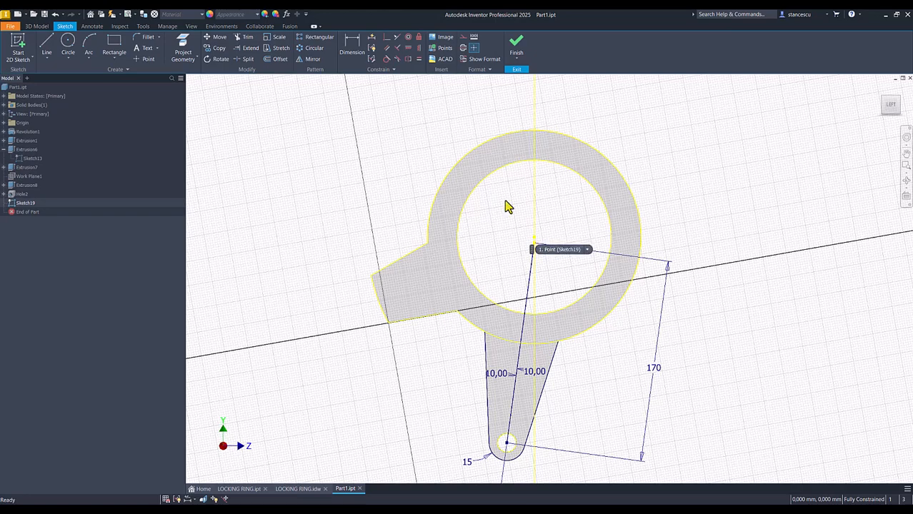
Draw a slanted line of length 144/2 mm from the ring's centre outward to the bore's edge
click(46, 45)
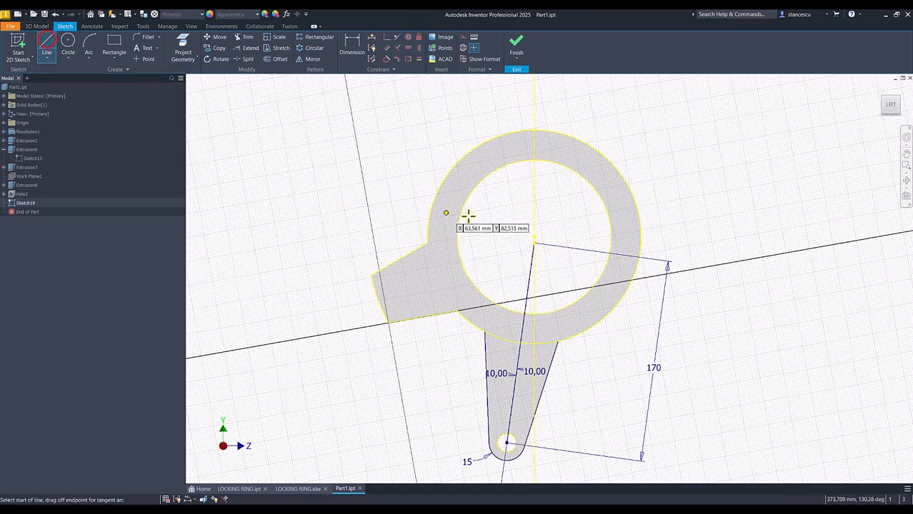
click(535, 236)
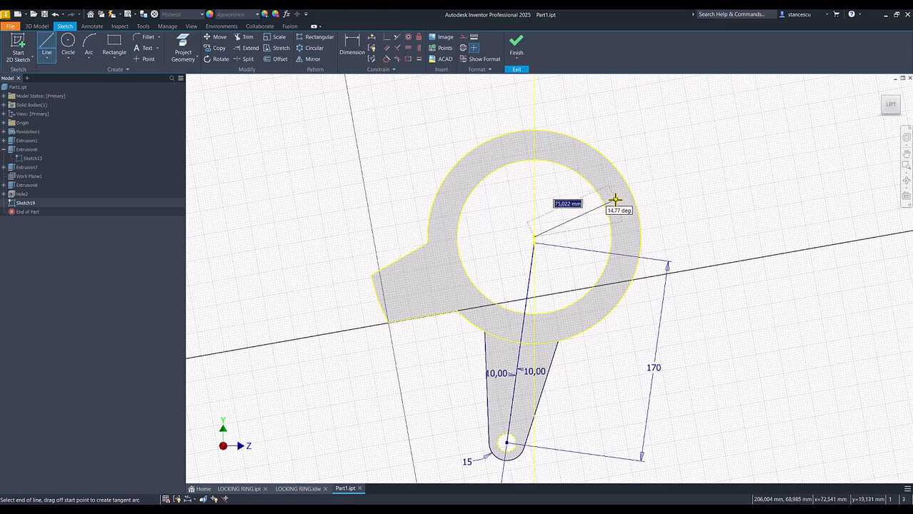
text(144/2)
key(Return)
key(Escape)
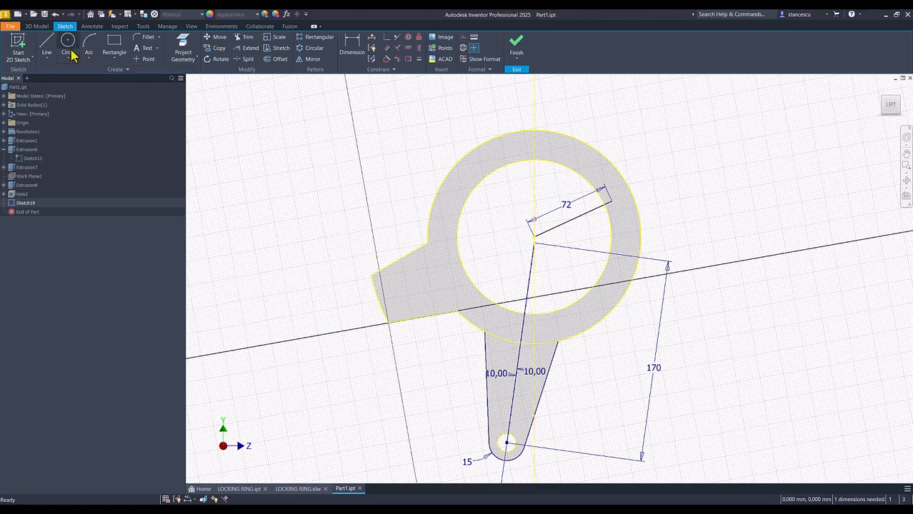
Dimension the angle between the ring's vertical centreline and the slanted 72 mm line as 90+60/2 degrees
click(182, 49)
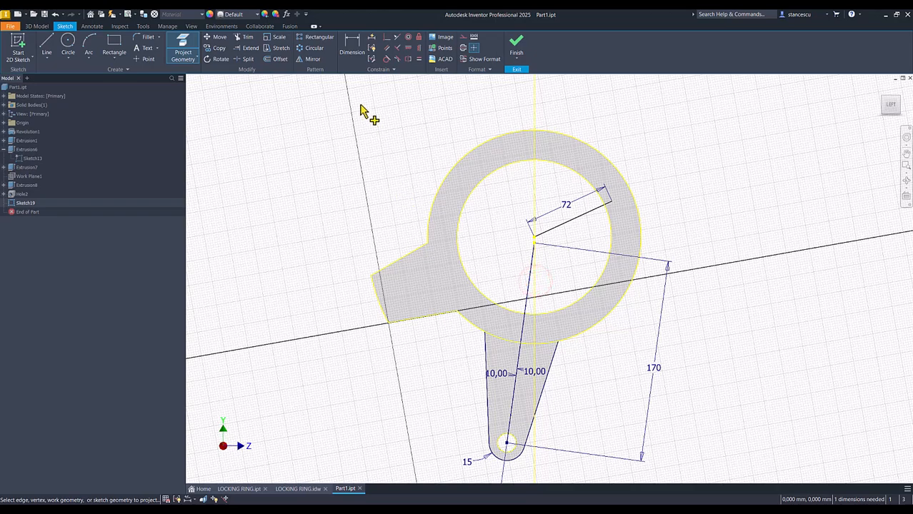
click(352, 44)
click(535, 294)
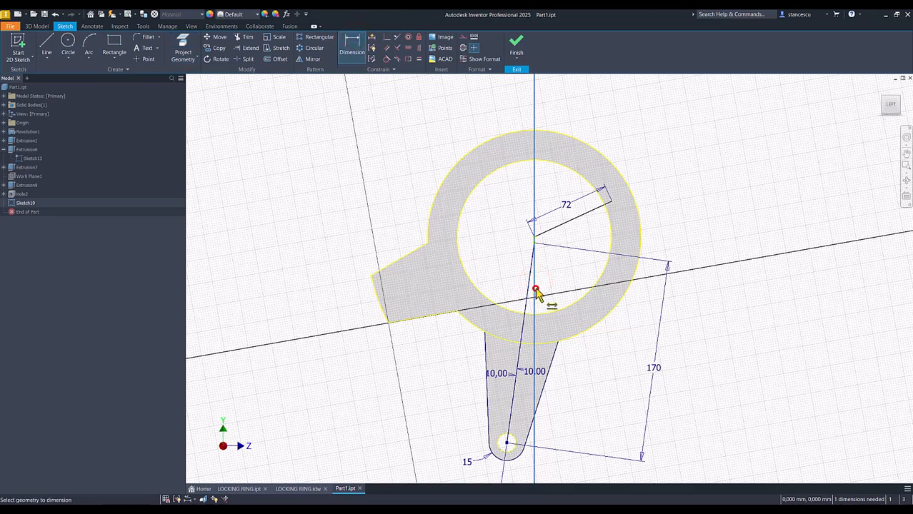
click(580, 218)
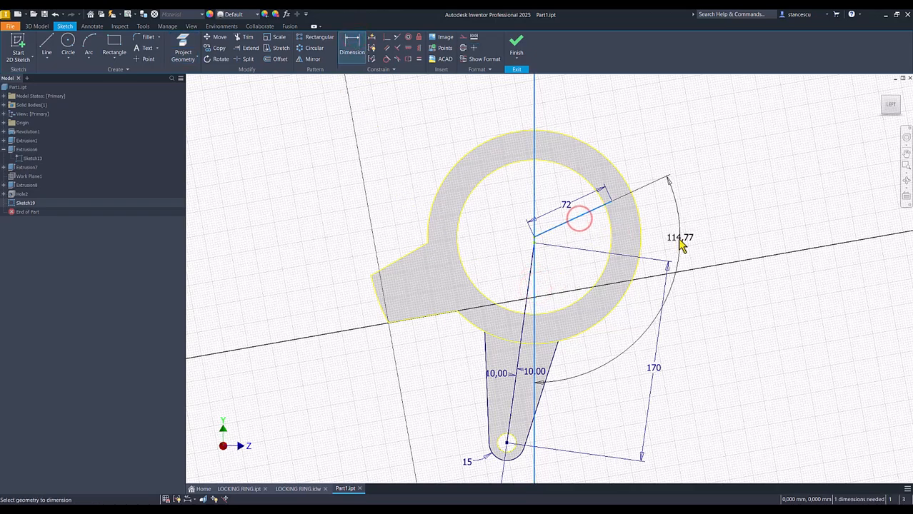
click(656, 248)
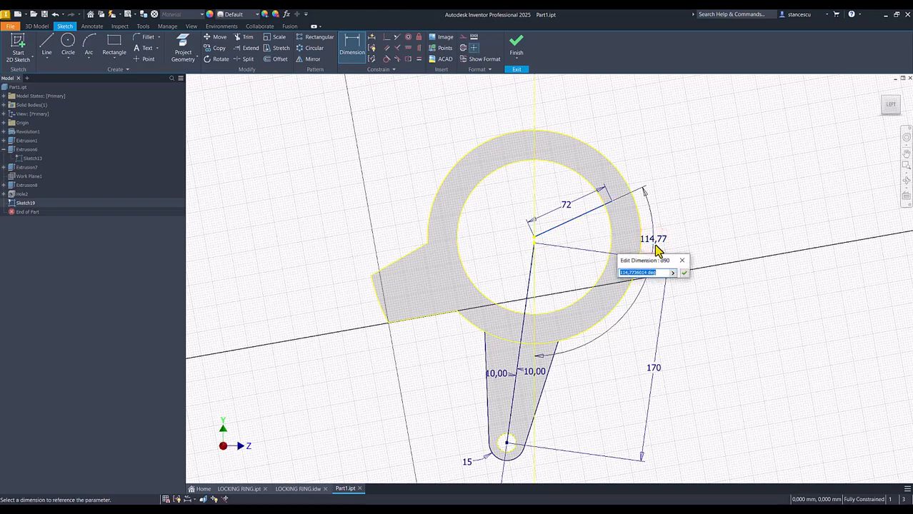
text(90+60/2)
key(Return)
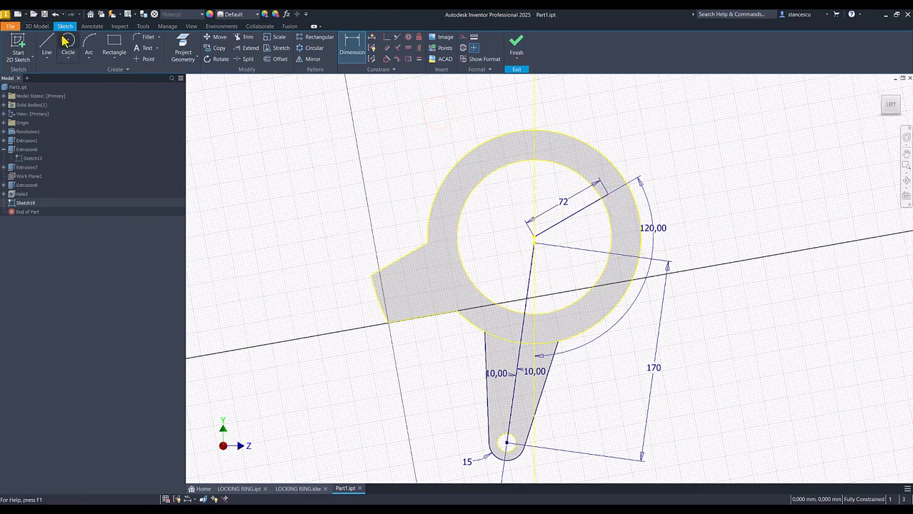
Draw a U-shaped recess profile around the 72 mm line's outer end, with parallel sides about 7 and 8 mm long joined by a tangent arc
click(44, 45)
scroll(656, 237, down, 3)
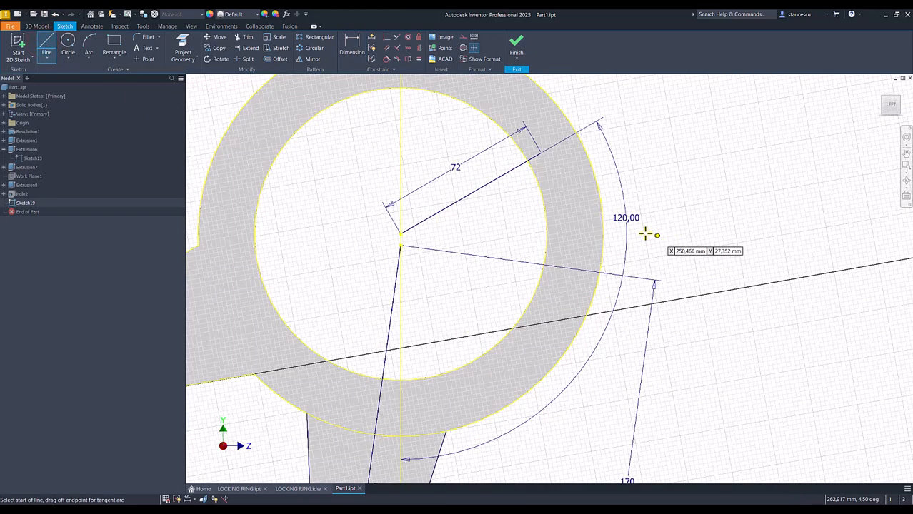
middle_drag(489, 188, 516, 287)
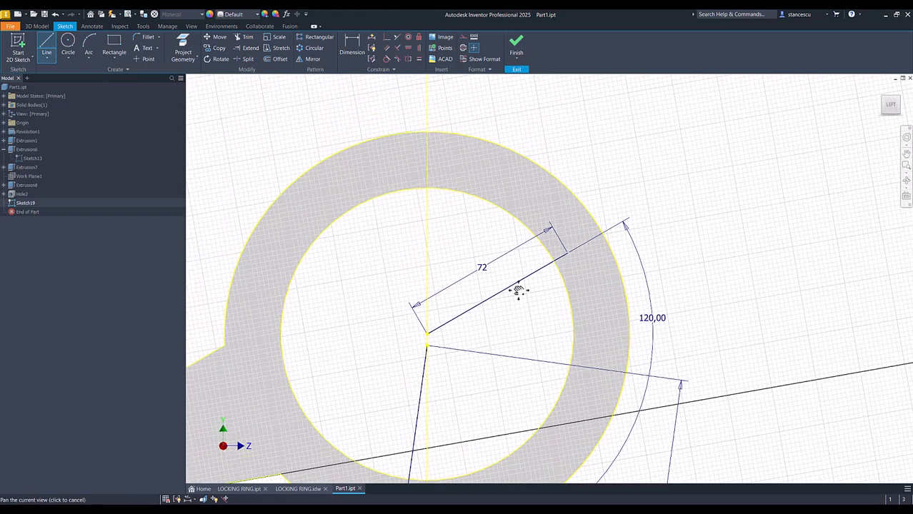
click(548, 252)
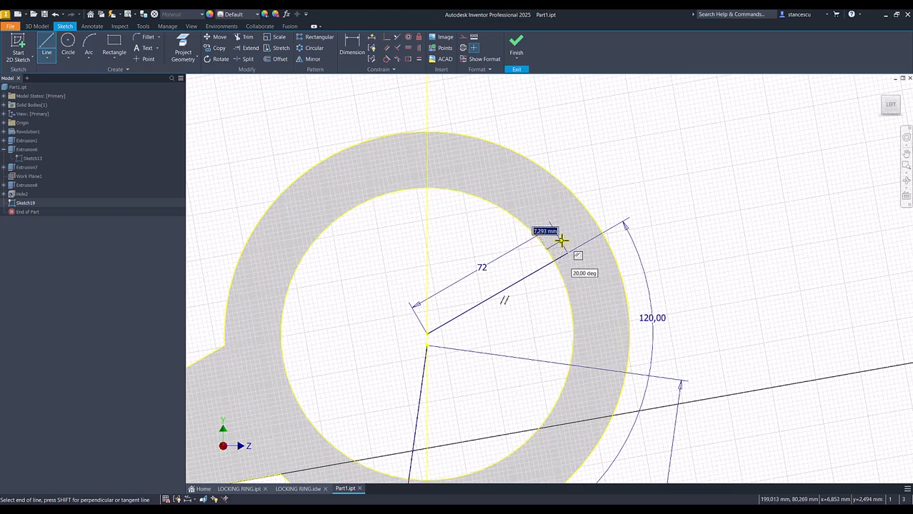
click(562, 241)
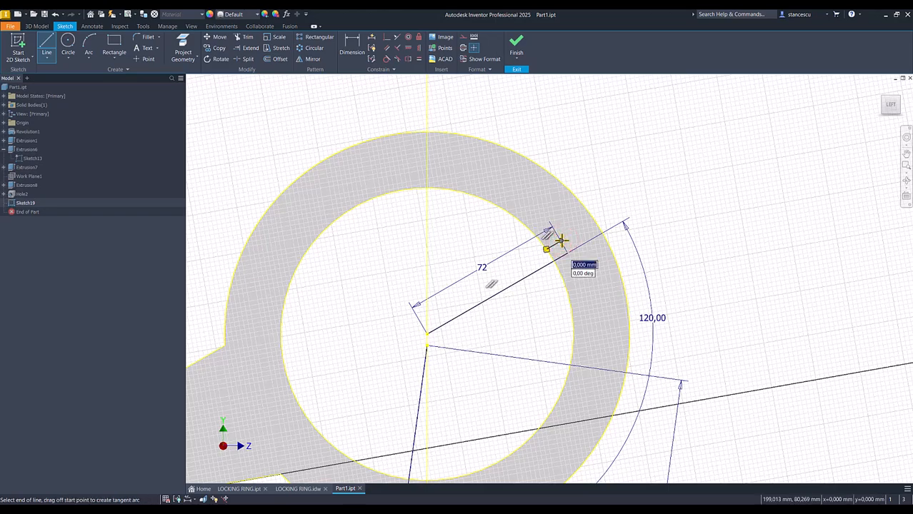
drag(562, 241, 565, 283)
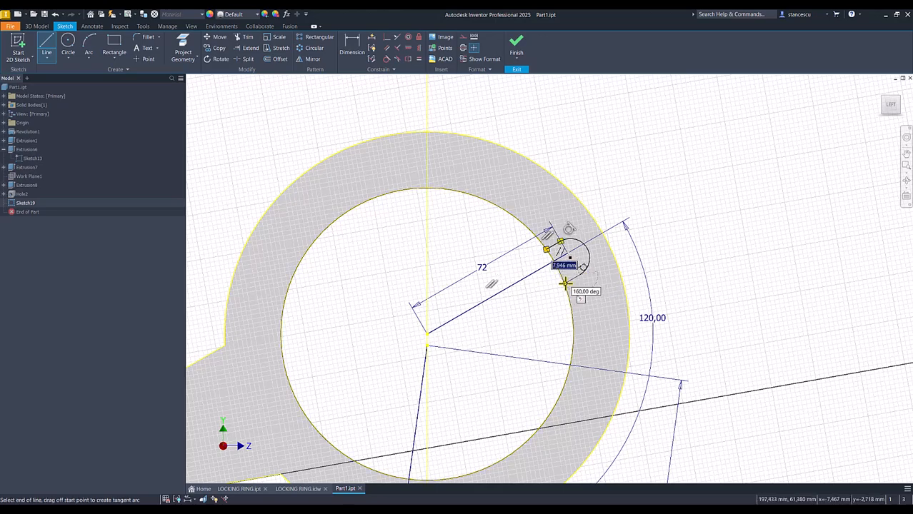
double_click(565, 283)
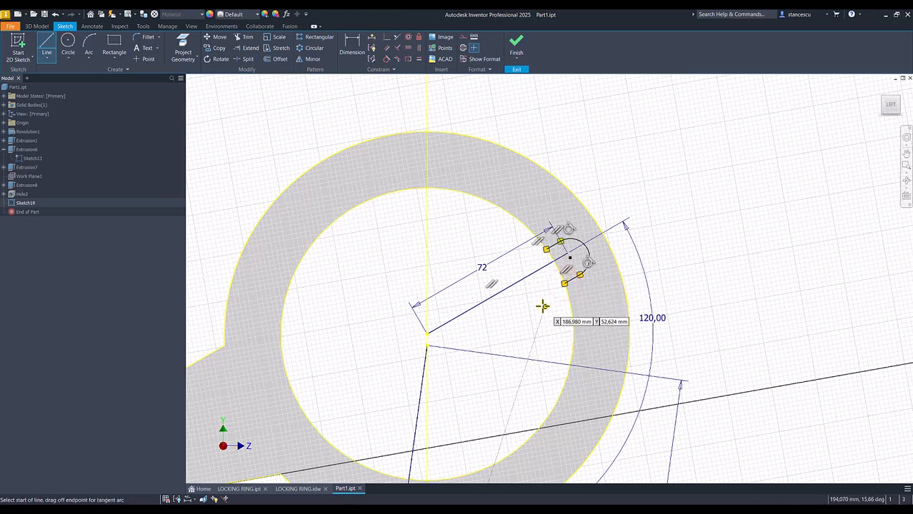
key(Escape)
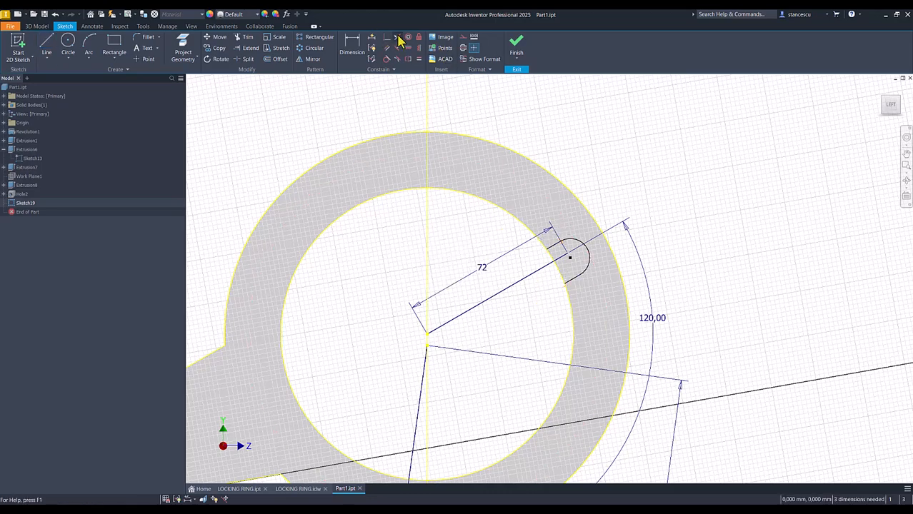
Make the recess arc's centre coincident with the outer end of the 72 mm line
click(387, 37)
click(569, 258)
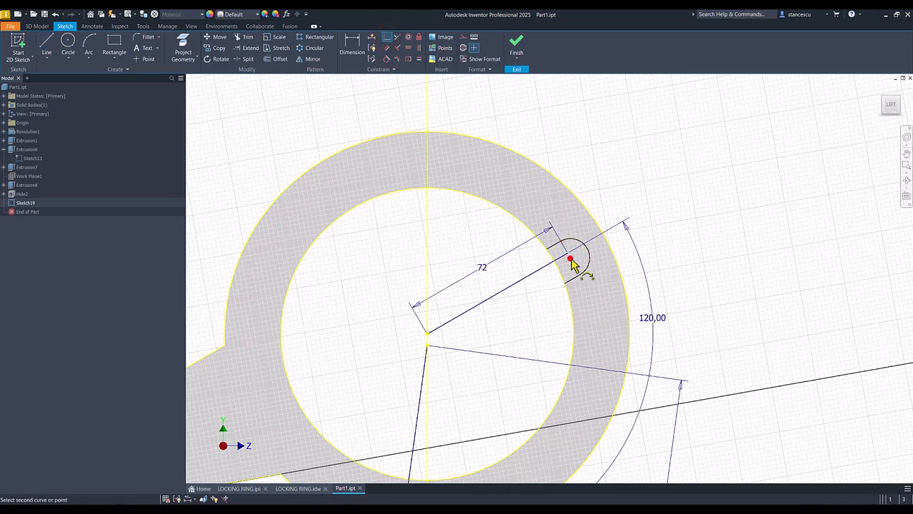
click(567, 255)
Set the recess arc's radius to 7,5 mm and finish the sketch
click(351, 43)
click(573, 230)
click(618, 166)
text(7)
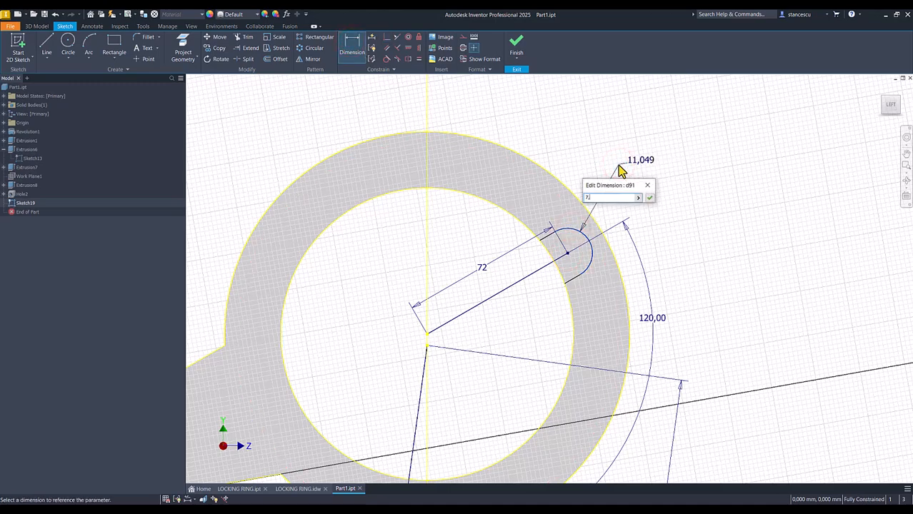
text(,5)
key(Return)
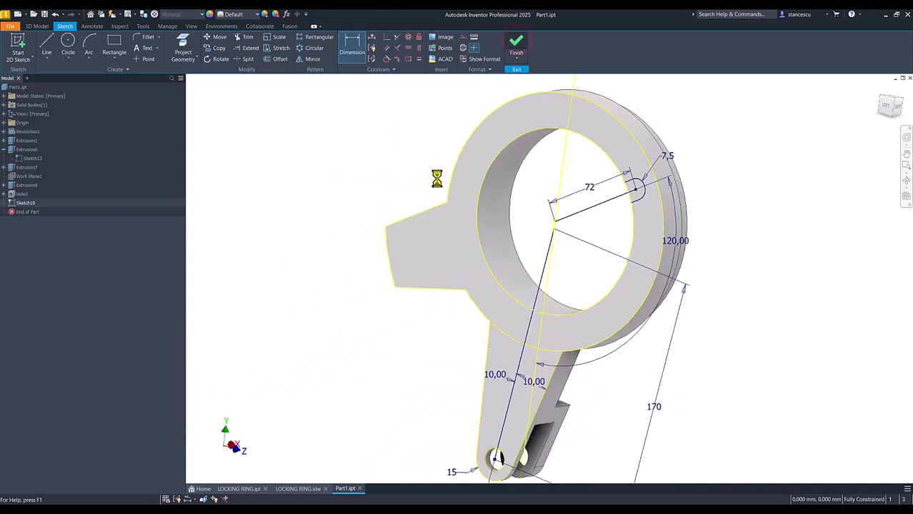
Check the recess depth in section A-A of the LOCKING RING drawing and return to the part
click(298, 488)
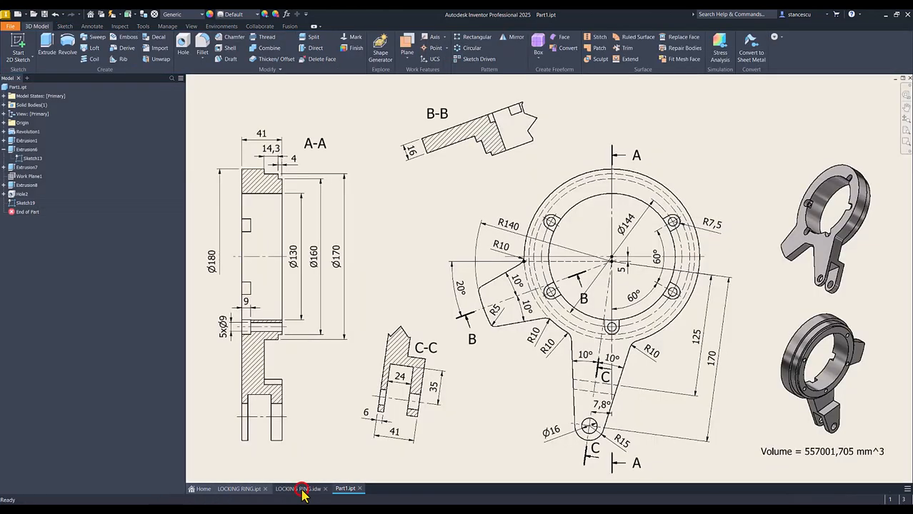
click(245, 308)
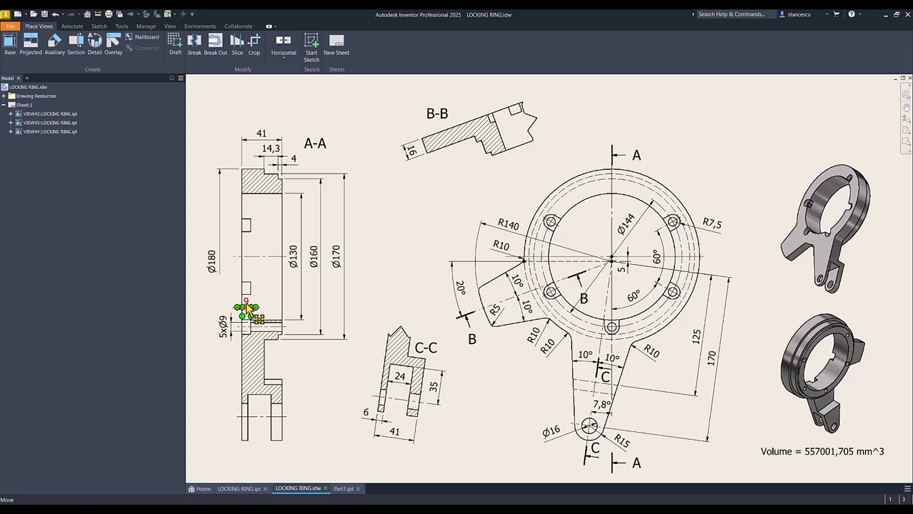
key(Escape)
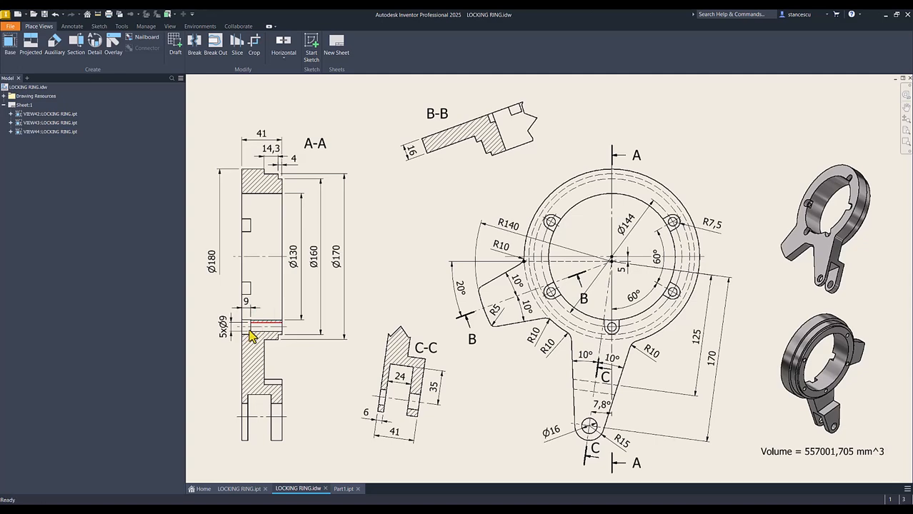
click(342, 490)
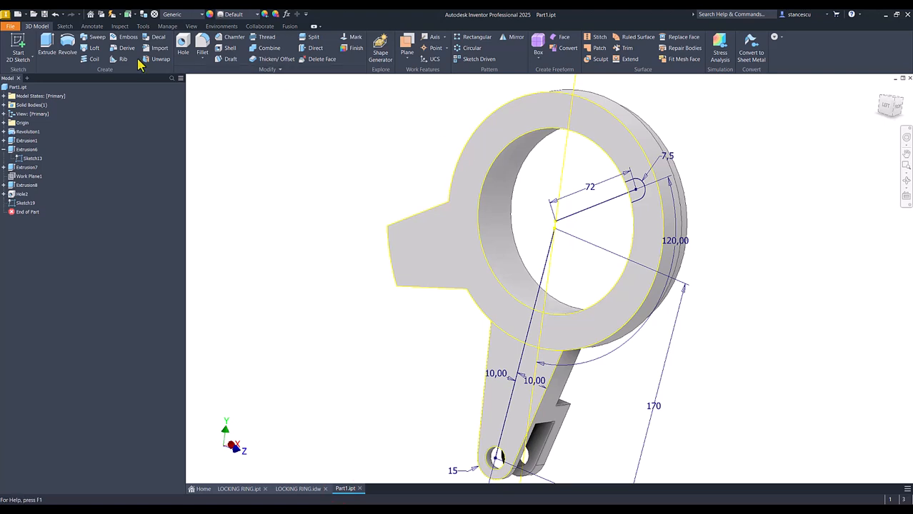
Extrude the U-shaped recess profile as a 9 mm deep cut into the ring
click(46, 44)
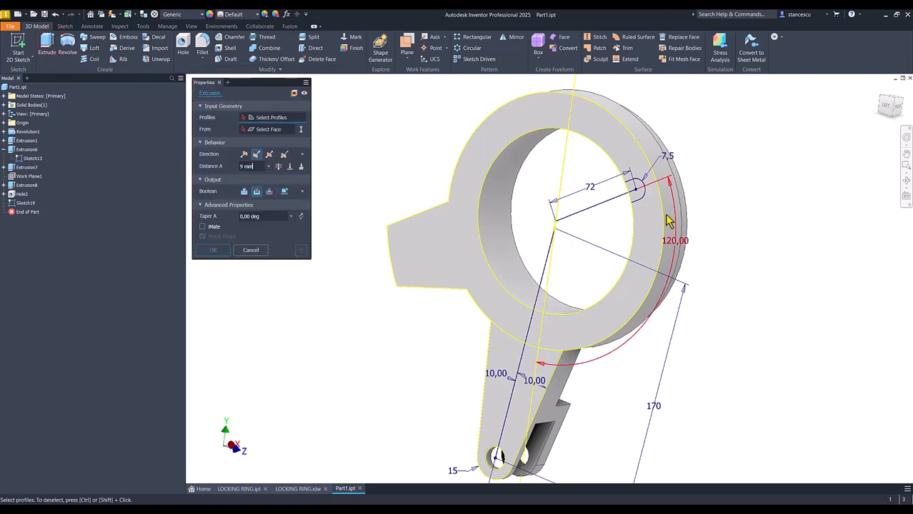
click(635, 188)
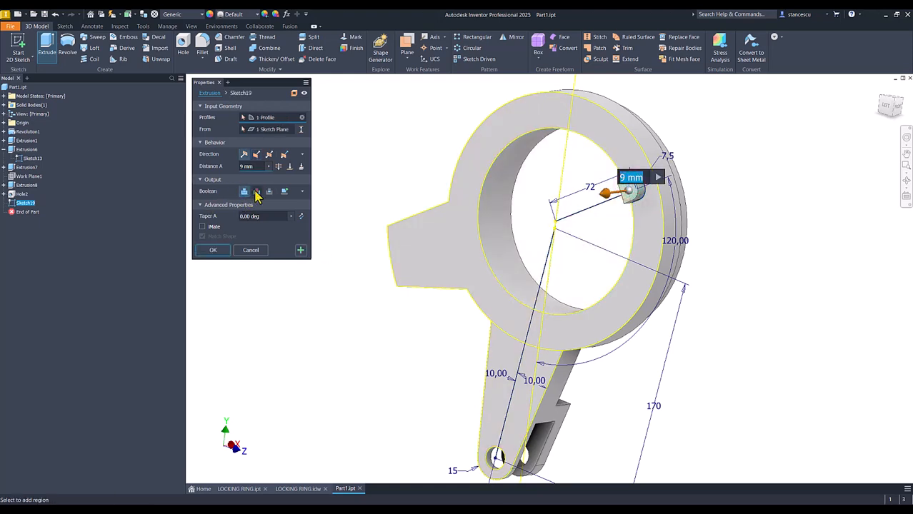
click(256, 193)
click(250, 167)
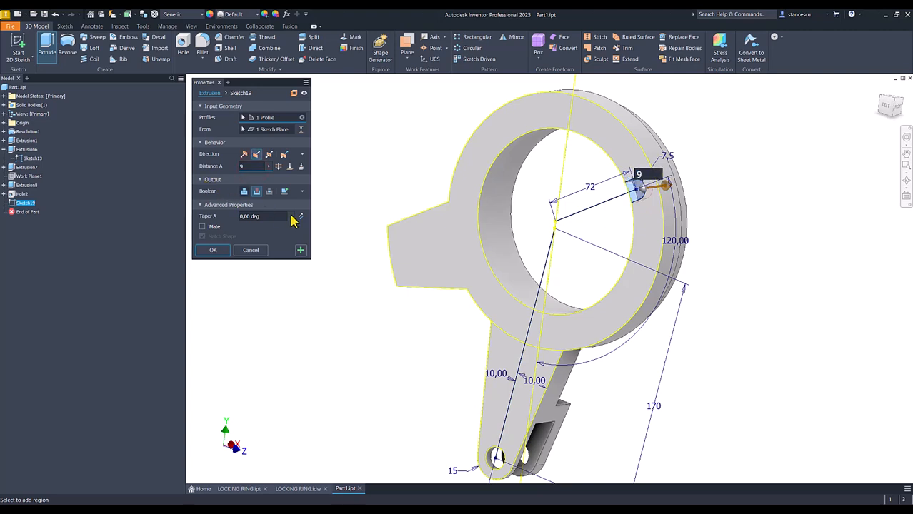
click(214, 251)
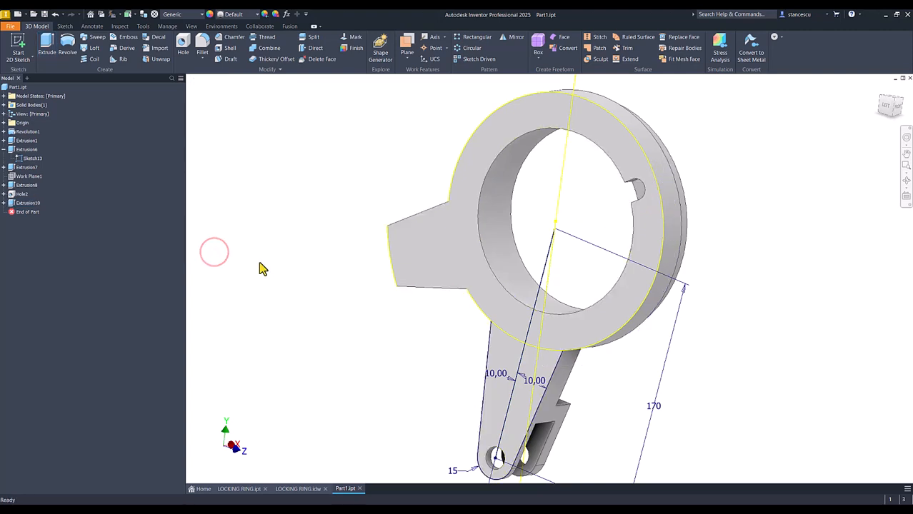
Hide the tapered arm's profile sketch with its 170 mm and 10 degree dimensions
right_click(20, 161)
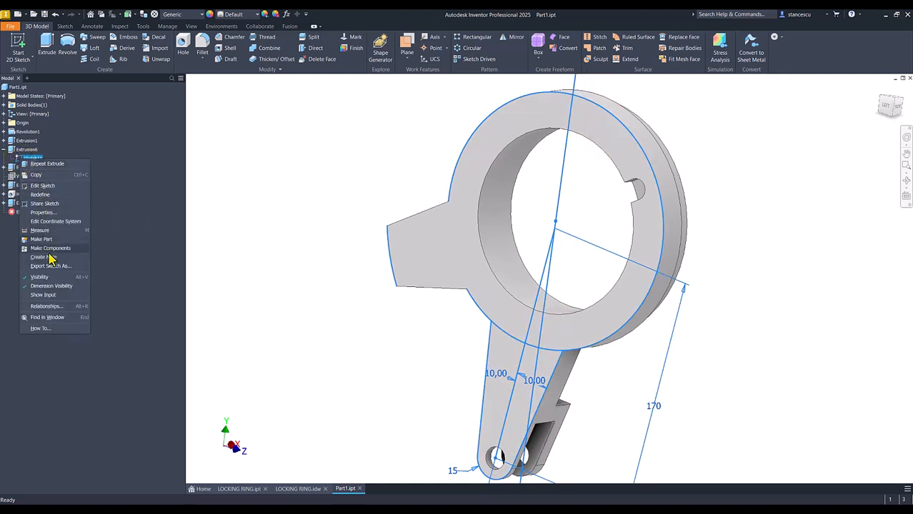
click(45, 276)
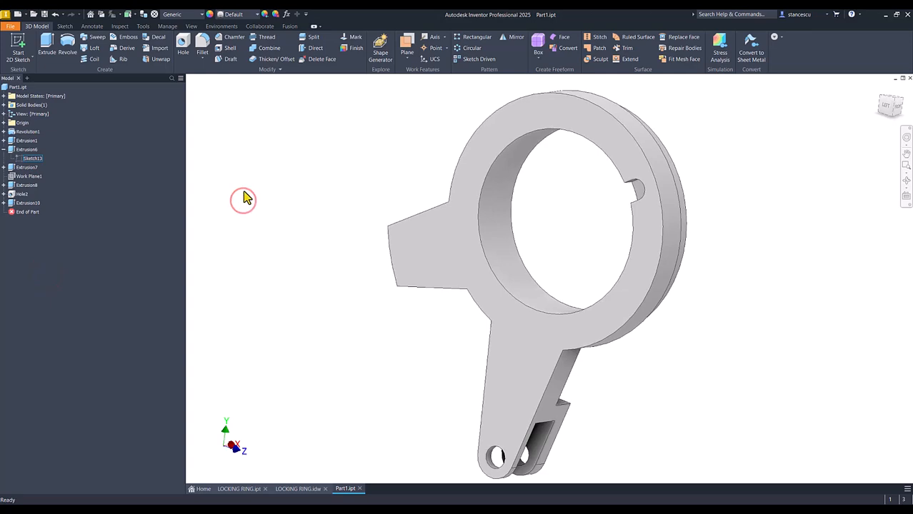
shift+middle_drag(265, 239, 297, 493)
Check the recess hole's diameter in section A-A and the bolt circle in the LOCKING RING drawing, and return to the part
click(296, 490)
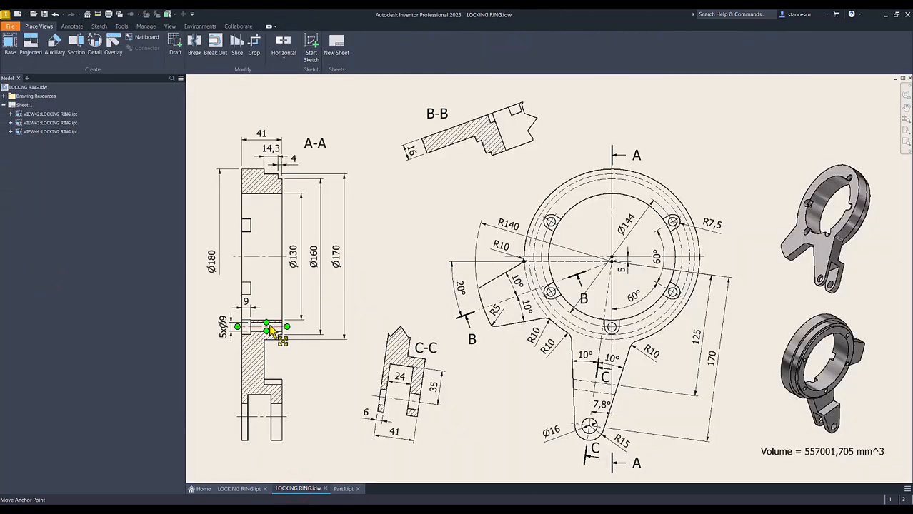
drag(232, 323, 231, 335)
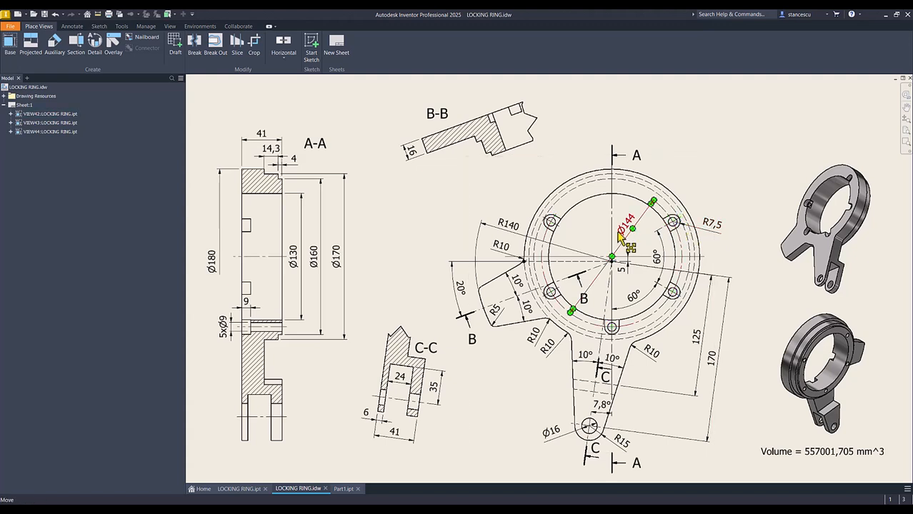
click(342, 489)
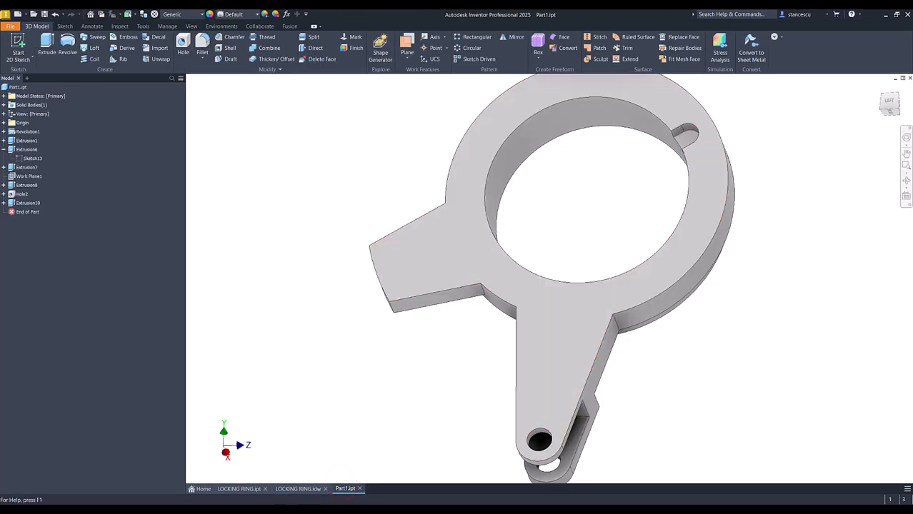
Cut a 9 mm diameter through-all hole at the centre of the bore recess's arc
click(181, 44)
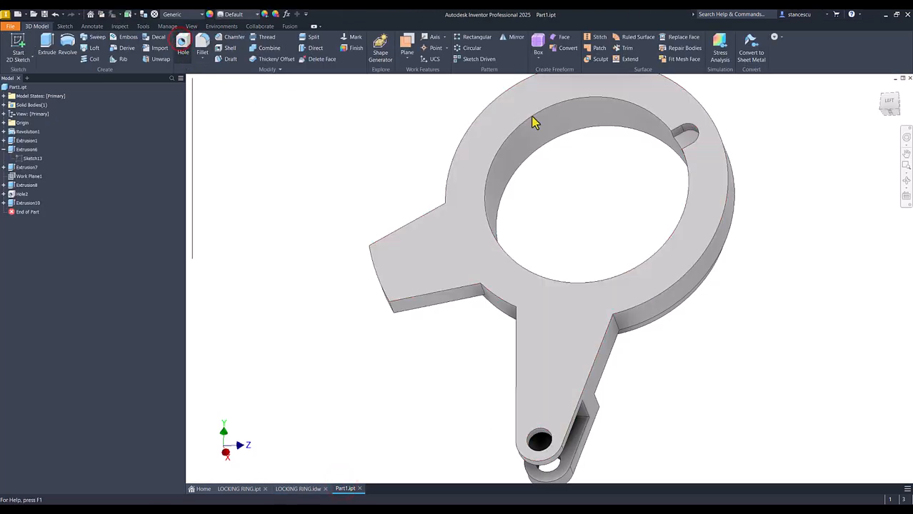
click(687, 139)
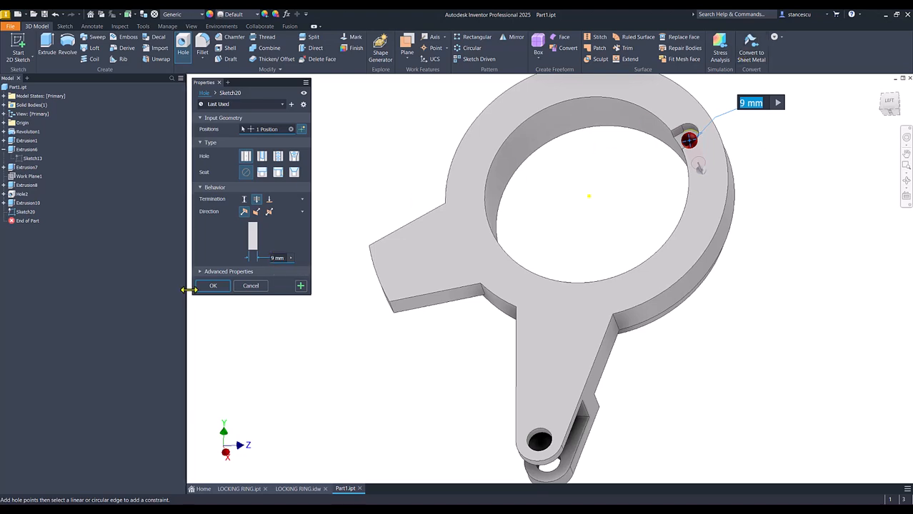
click(218, 287)
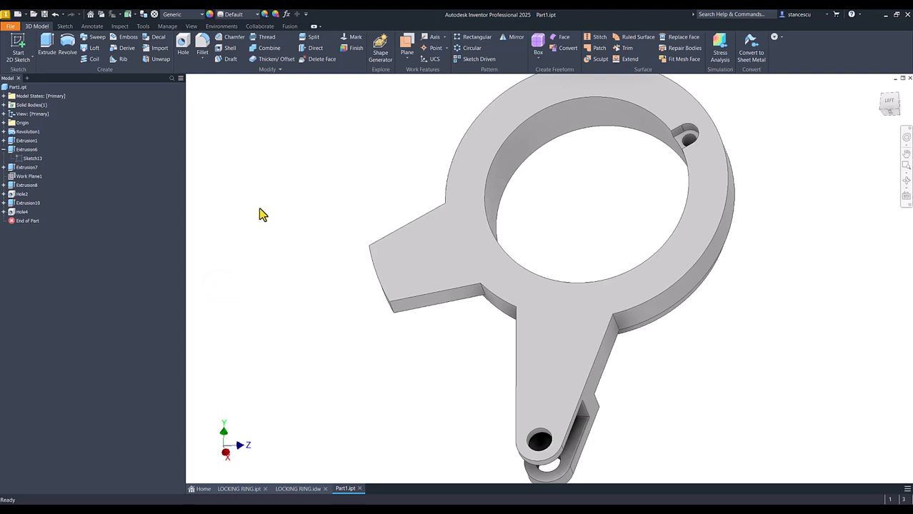
key(F6)
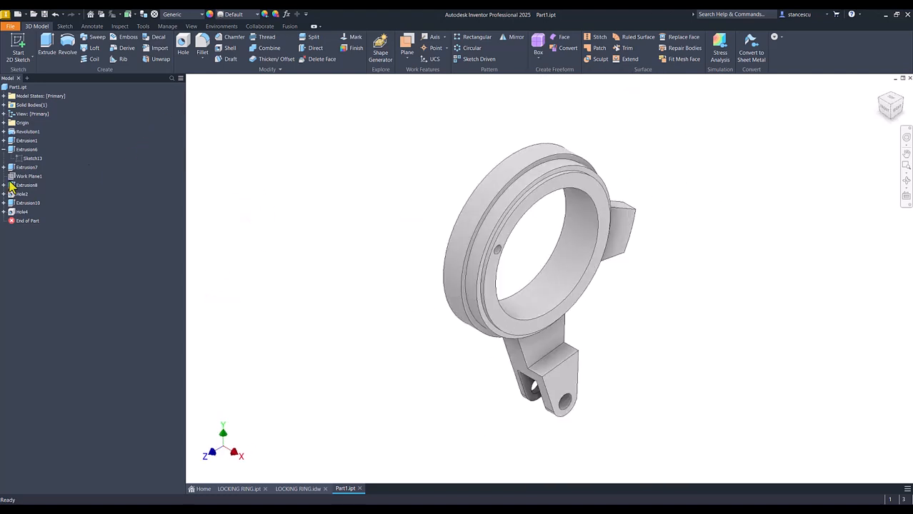
click(3, 150)
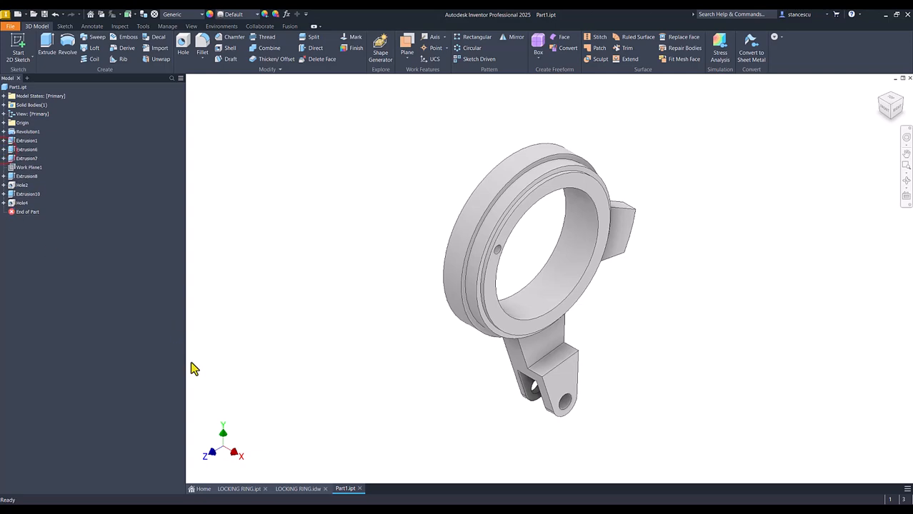
Check the recess spacing in the drawing, and pattern the recess and its hole circularly about the ring axis, 5 occurrences over 360 deg-2*60
click(299, 490)
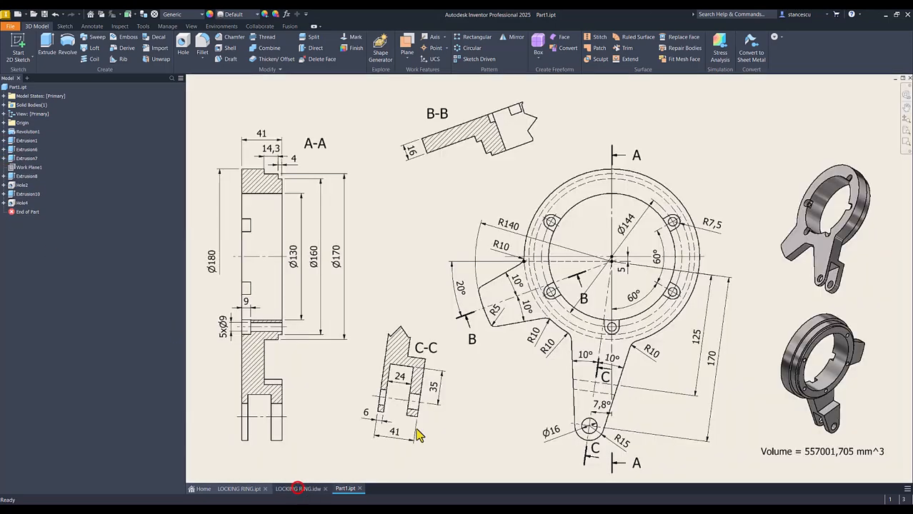
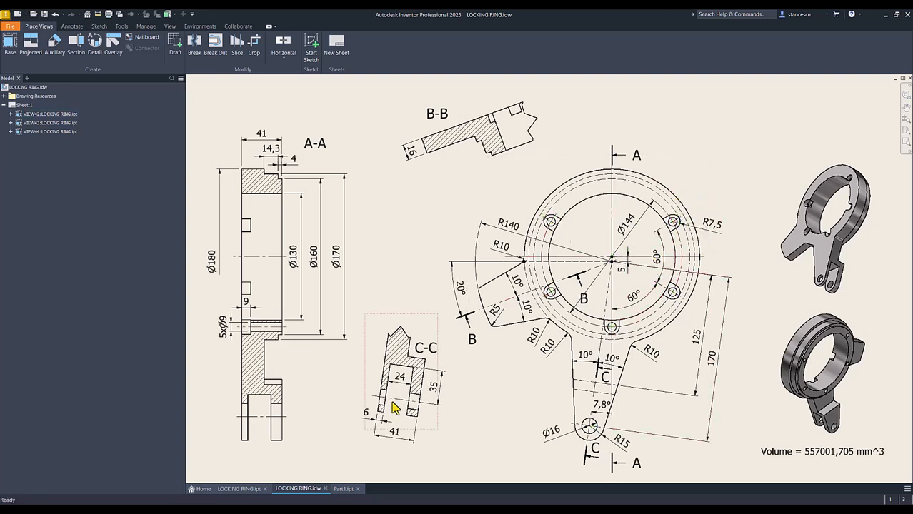
click(342, 491)
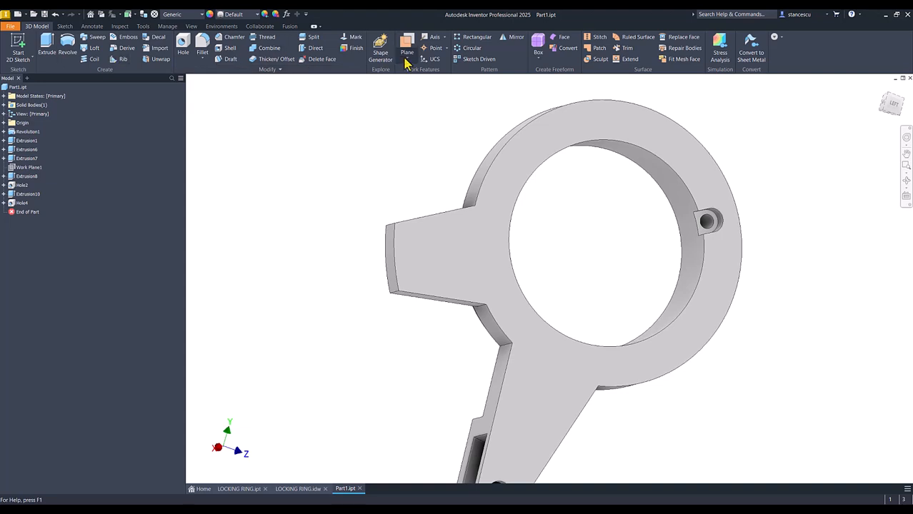
click(469, 50)
click(17, 204)
click(18, 194)
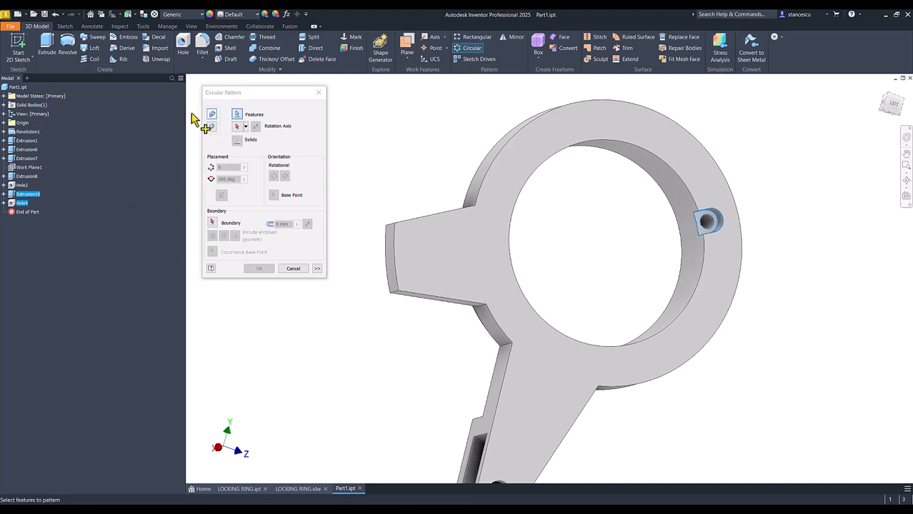
click(237, 133)
click(662, 194)
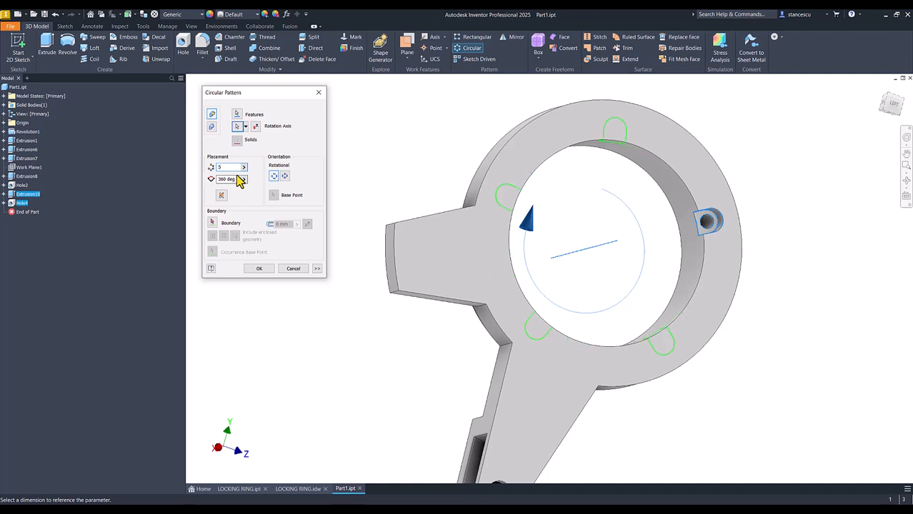
click(235, 179)
text(-2*6d)
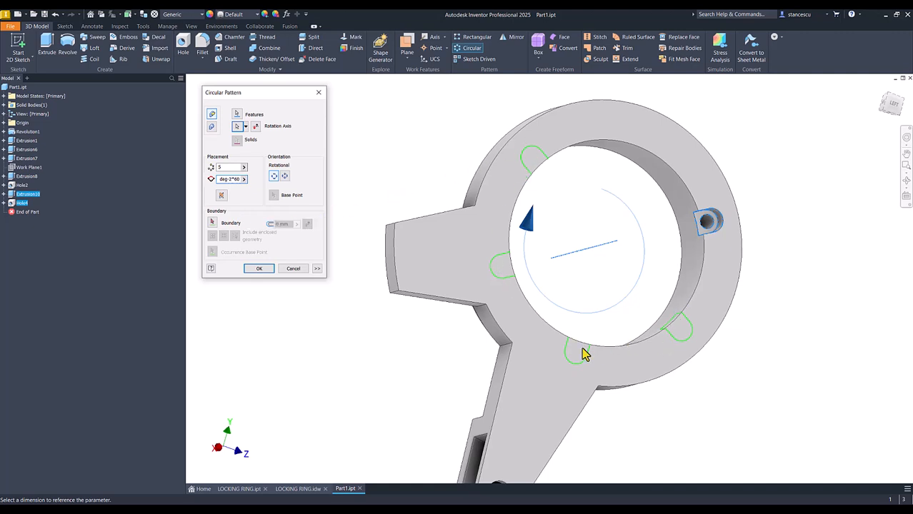
click(259, 271)
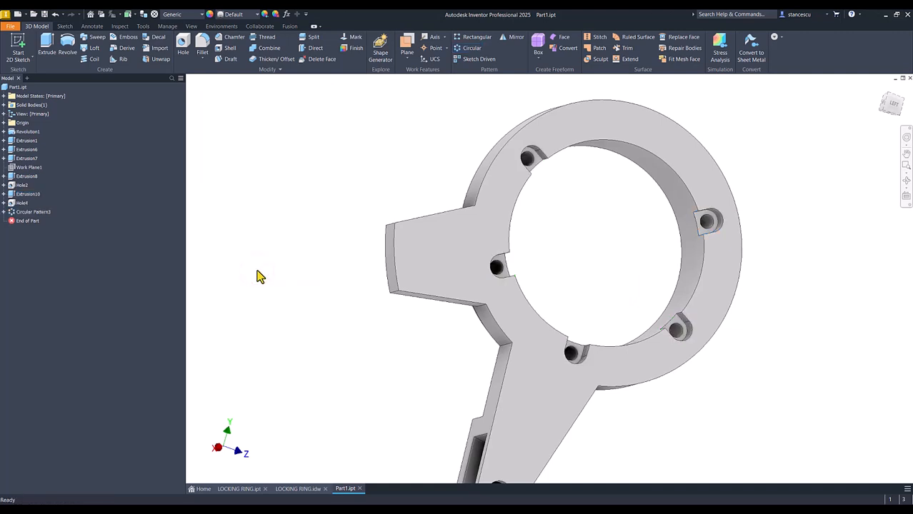
key(F6)
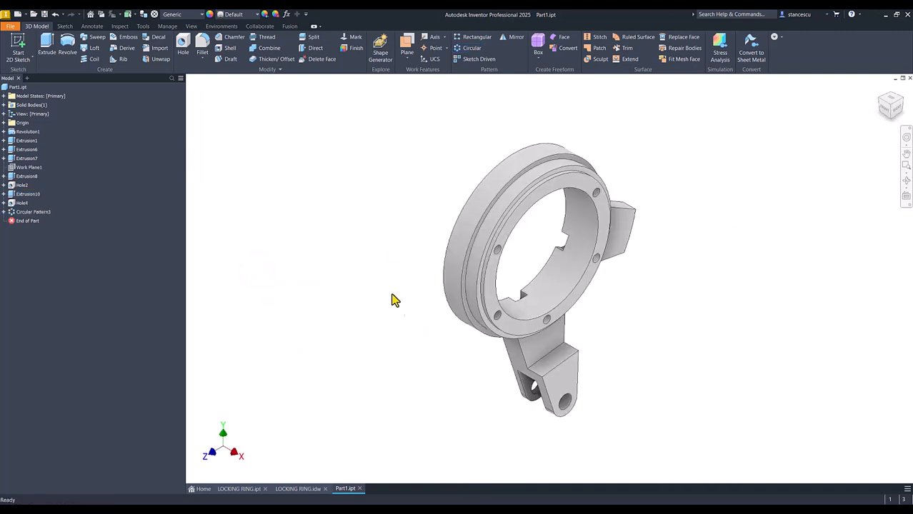
Check the fillet radii in the drawing, and round the two outer corner edges of the side lug with 5 mm fillets
click(297, 490)
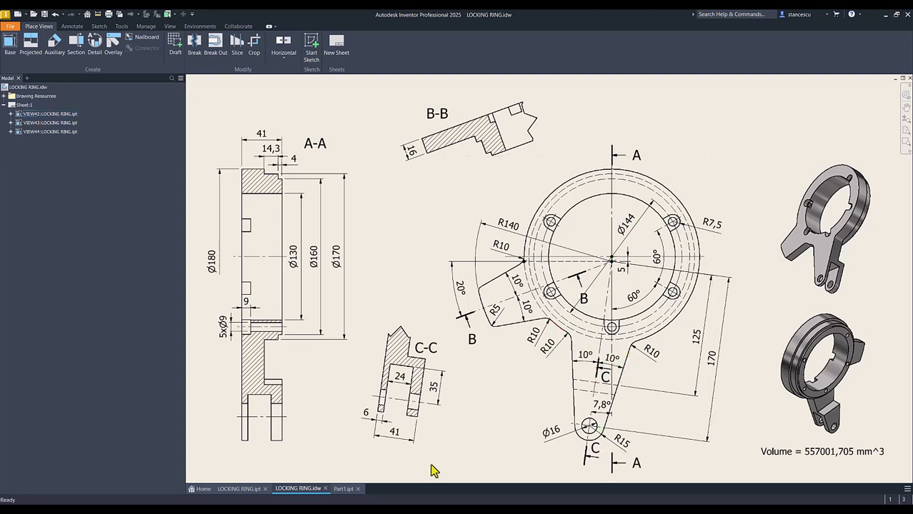
click(344, 488)
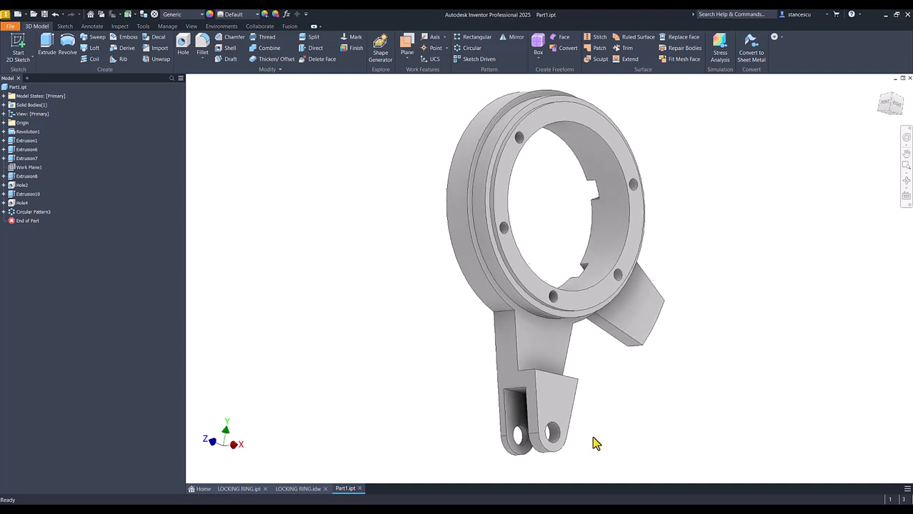
click(552, 413)
click(551, 408)
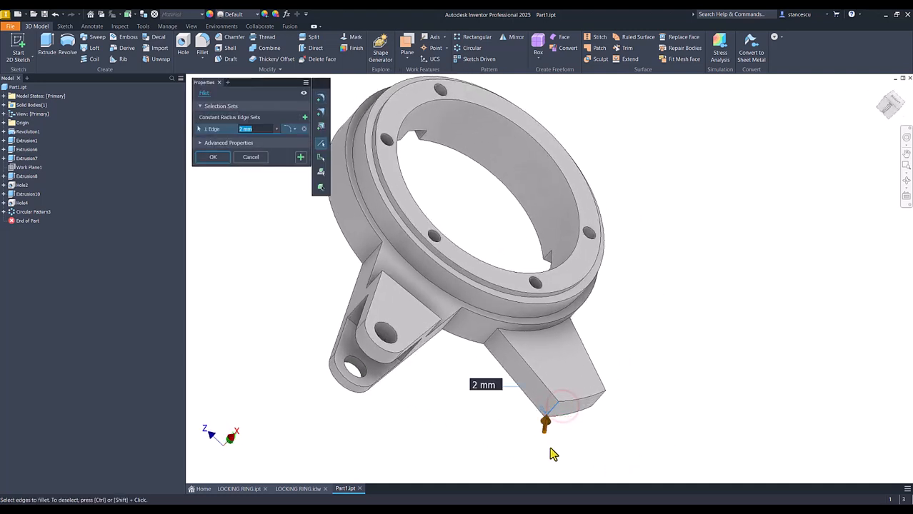
text(5)
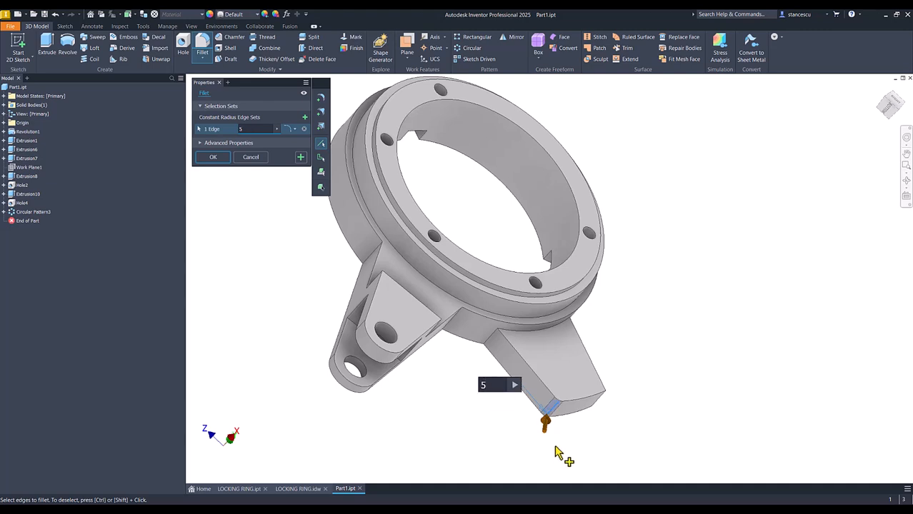
click(600, 401)
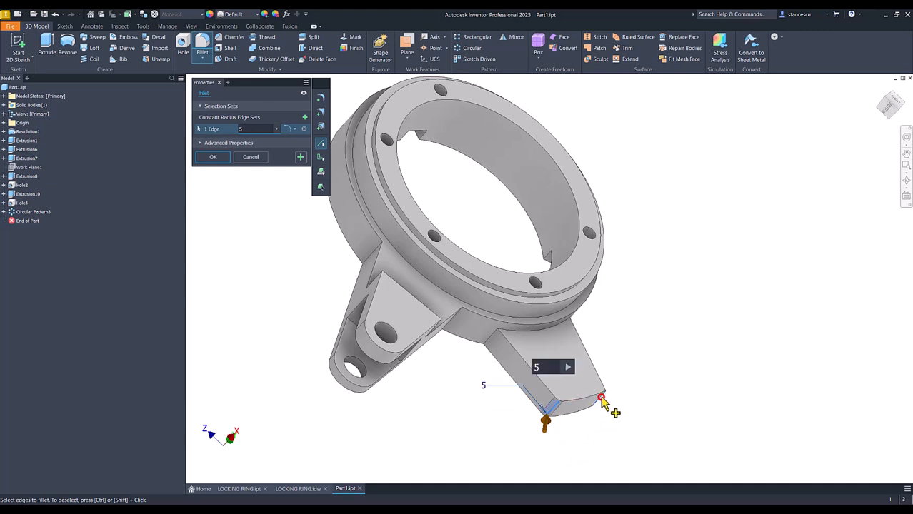
shift+middle_drag(611, 439, 254, 212)
click(299, 160)
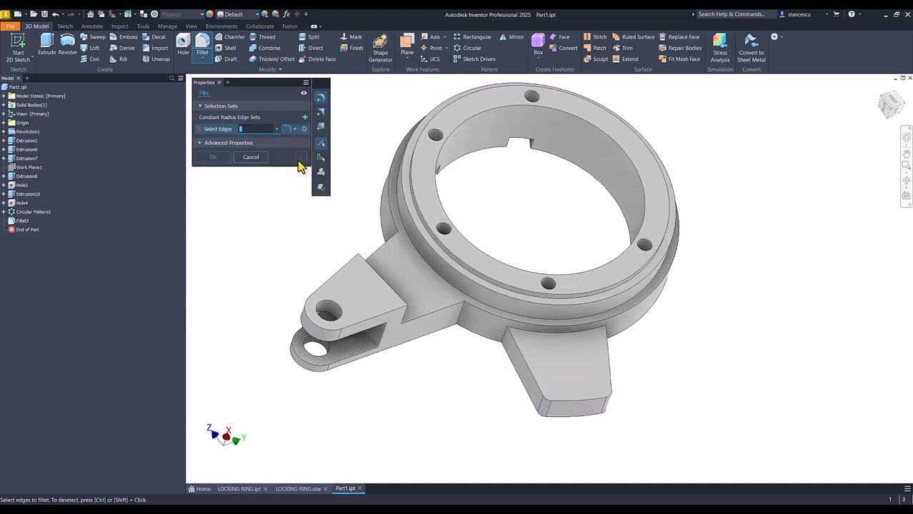
Fillet the four edges where the side lug and the arm meet the ring with a 10 mm radius
text(0)
shift+middle_drag(382, 245, 506, 360)
click(620, 351)
click(502, 355)
shift+middle_drag(426, 336, 383, 300)
click(457, 348)
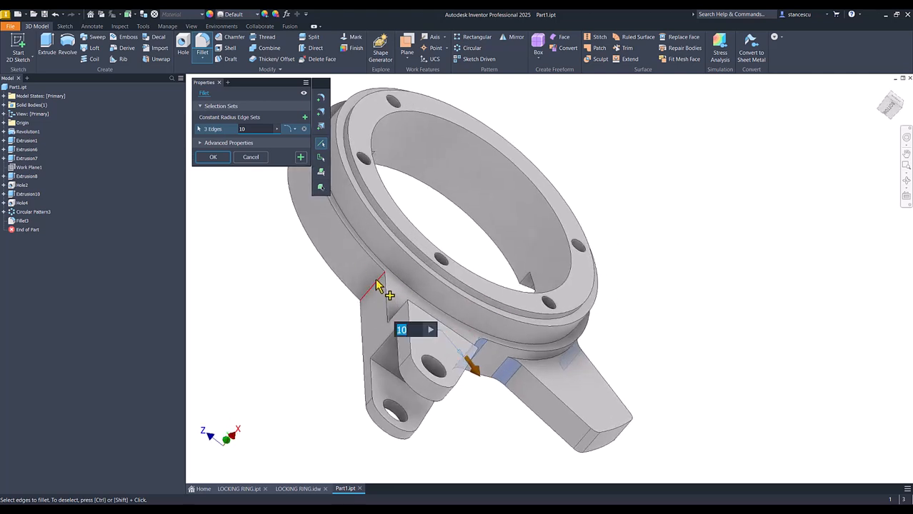
click(214, 157)
key(F6)
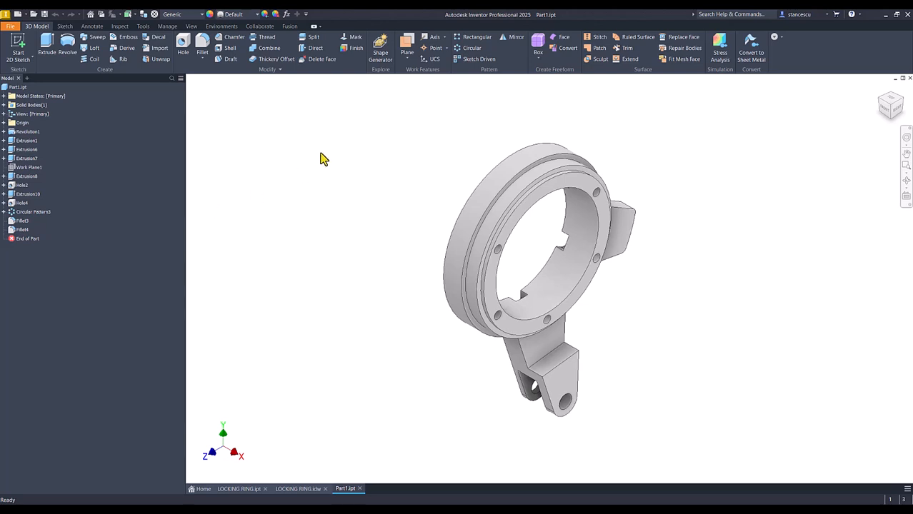
Delete the 35 mm dimension and the projected line at the arm's rounded end from the fork slot sketch, and finish the sketch
click(3, 176)
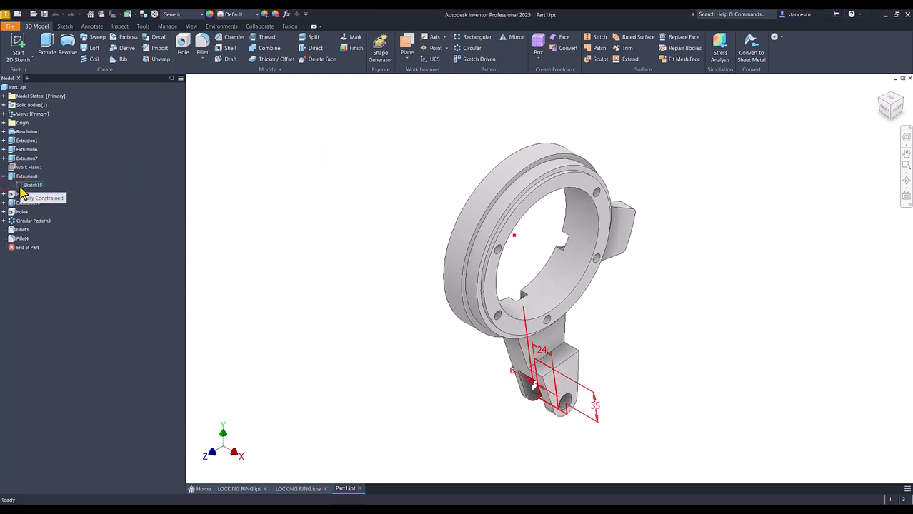
double_click(27, 185)
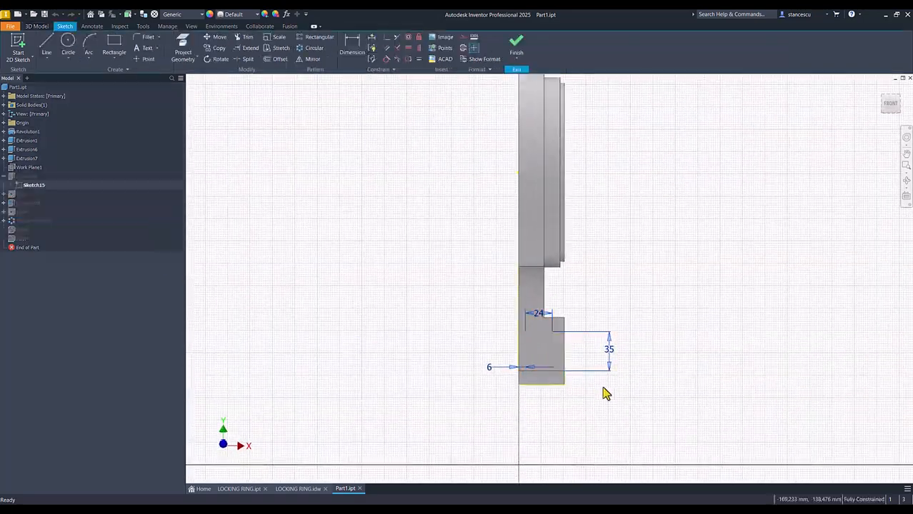
key(F6)
scroll(582, 439, down, 5)
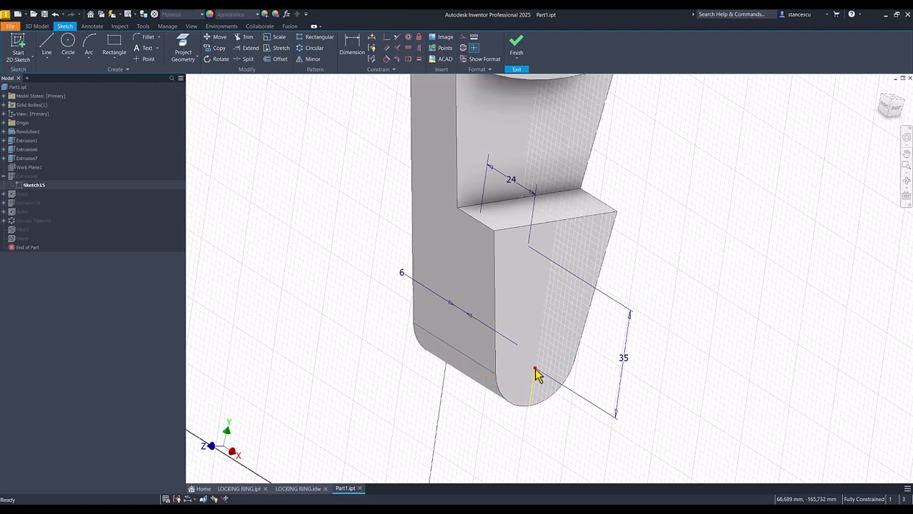
mouse_move(538, 377)
shift+middle_down()
mouse_move(565, 400)
mouse_move(585, 399)
mouse_move(504, 367)
mouse_move(541, 363)
mouse_move(505, 359)
shift+middle_up()
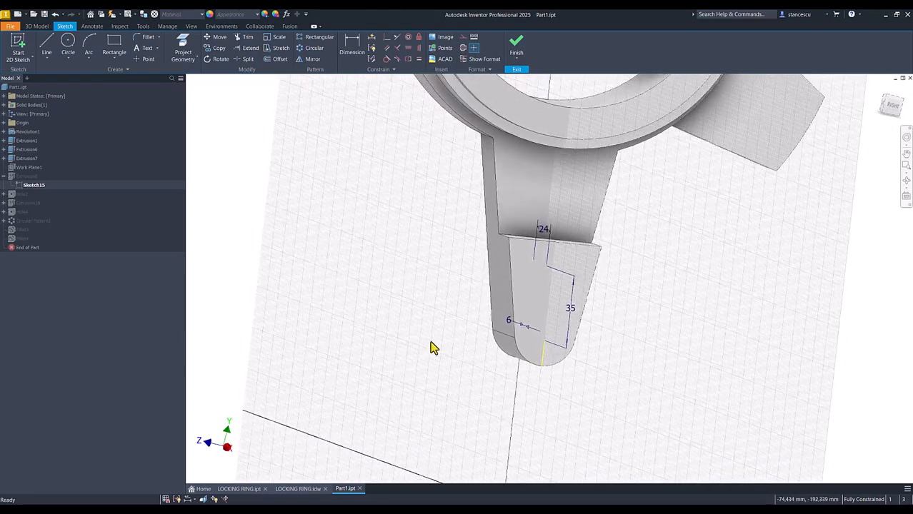
click(572, 313)
key(Delete)
click(545, 352)
key(Delete)
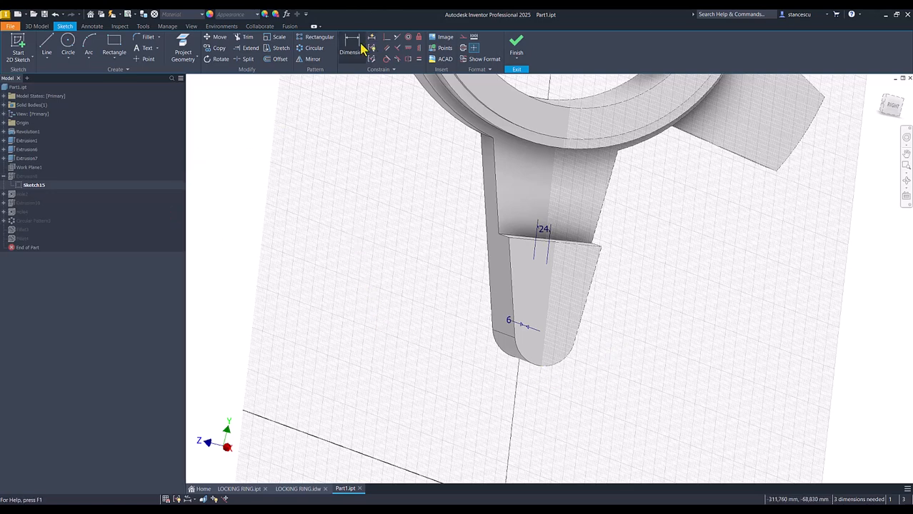
click(517, 42)
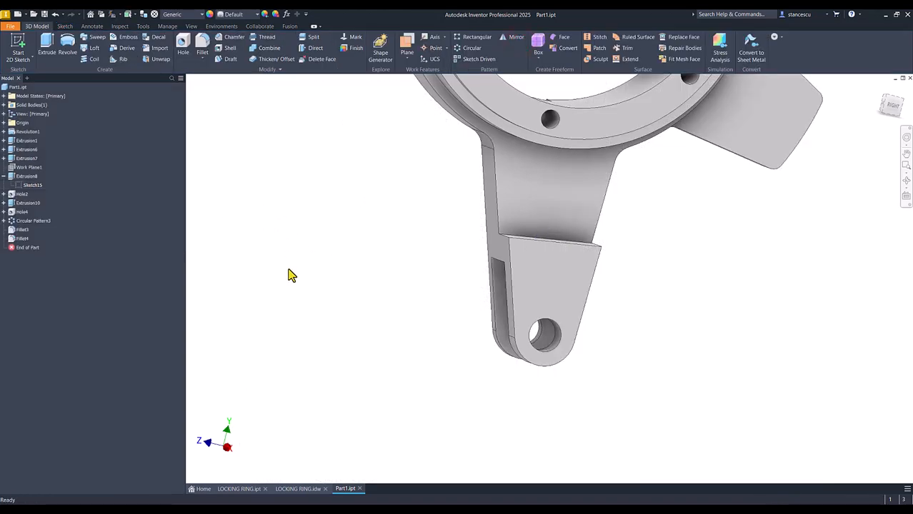
Roll the part history back to just after the fork slot extrusion, and create a work axis through the arm's rounded end face
right_click(12, 182)
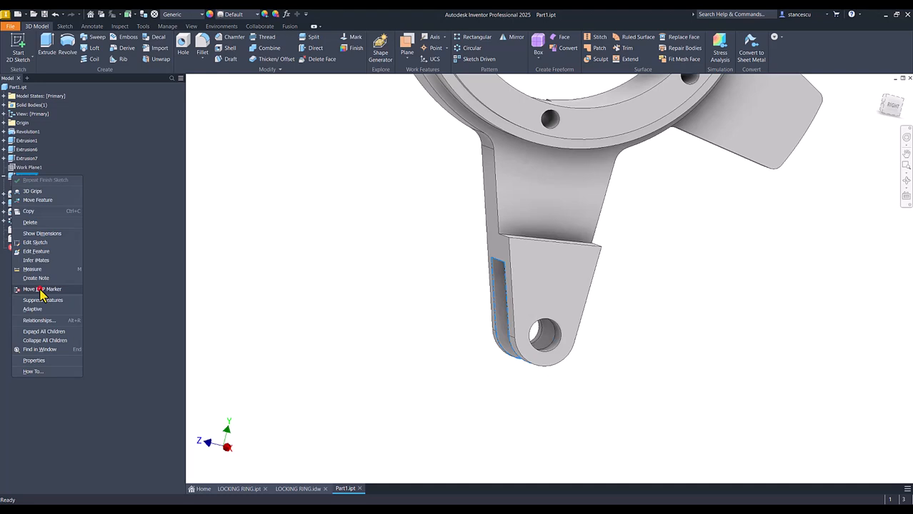
click(41, 290)
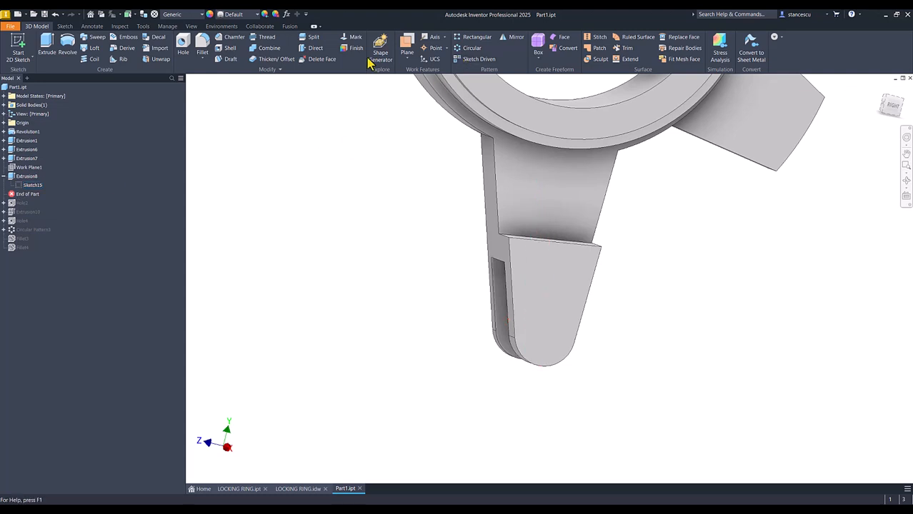
click(427, 38)
shift+middle_drag(438, 364, 514, 368)
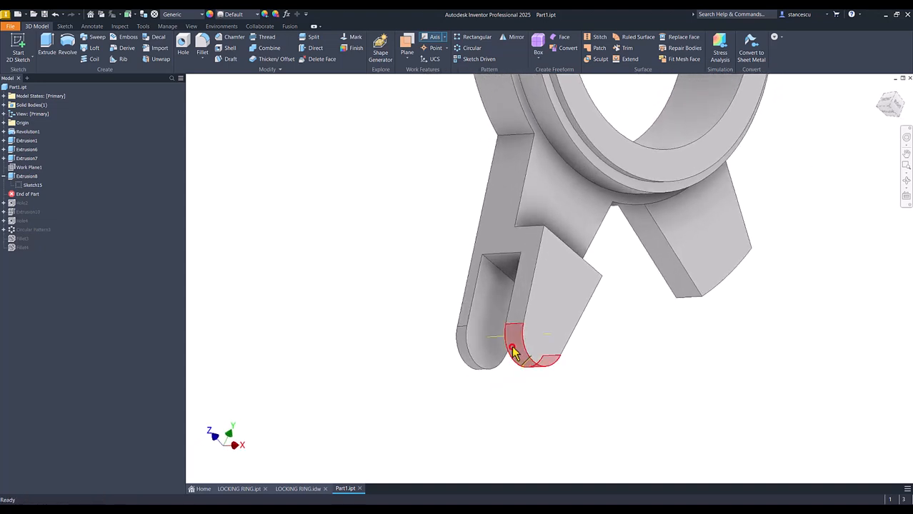
click(512, 350)
shift+middle_drag(423, 401, 406, 268)
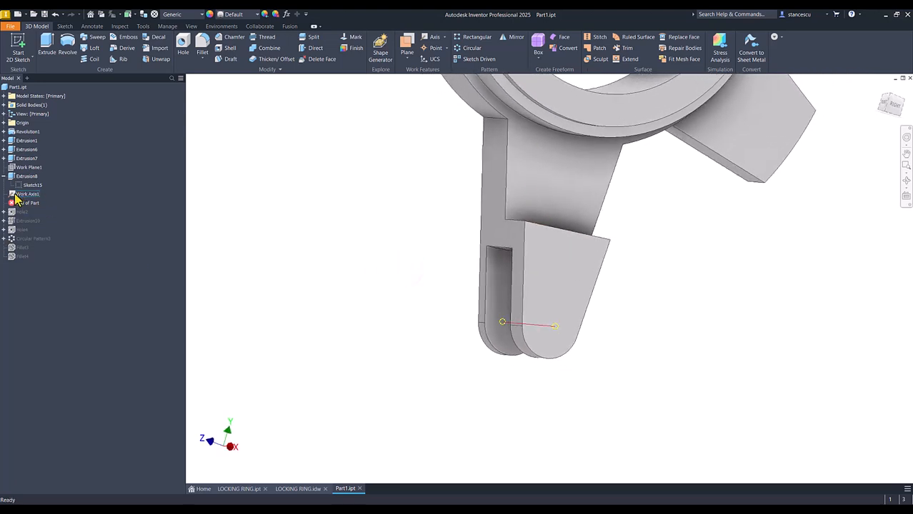
Reorder the new work axis before the fork slot extrusion, and project the axis into the slot sketch with the graphics sliced
drag(16, 197, 17, 179)
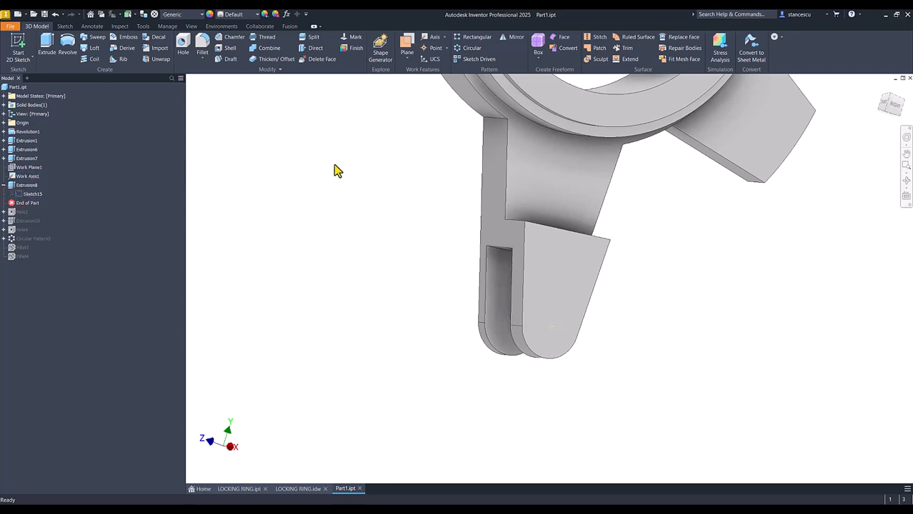
double_click(22, 195)
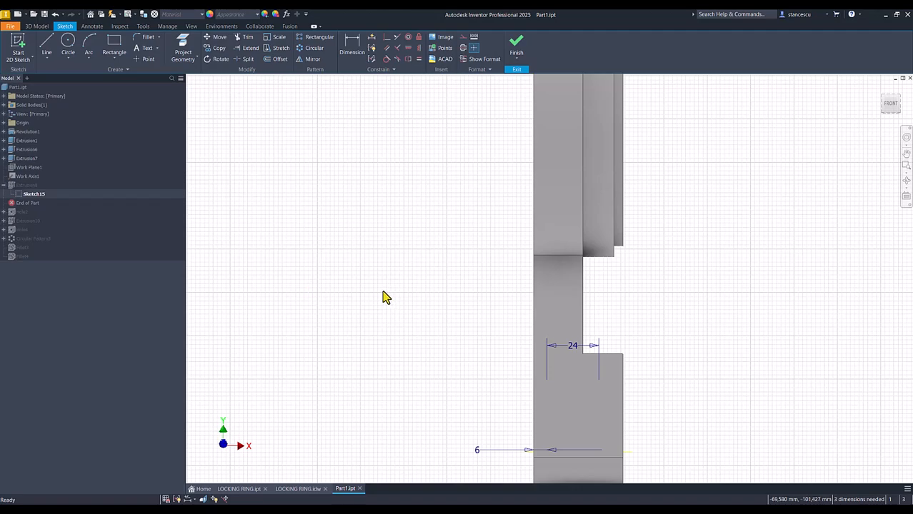
key(F7)
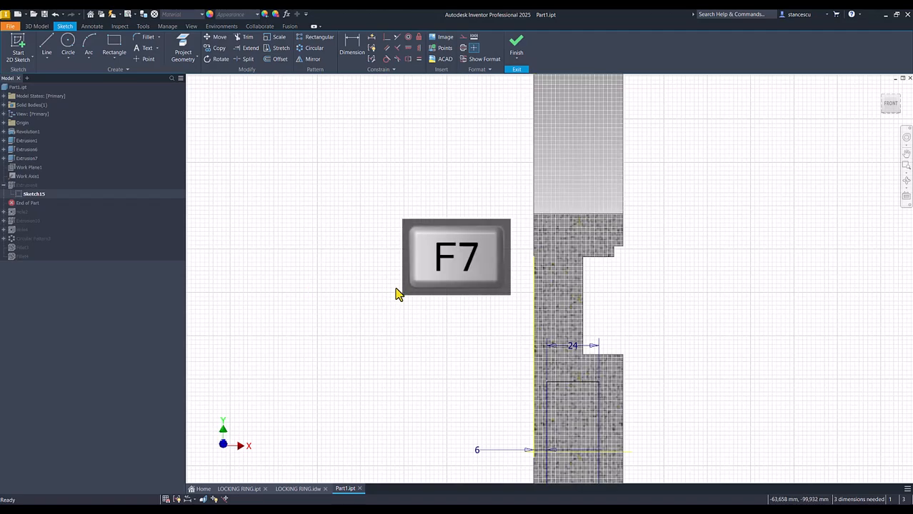
middle_drag(420, 332, 409, 236)
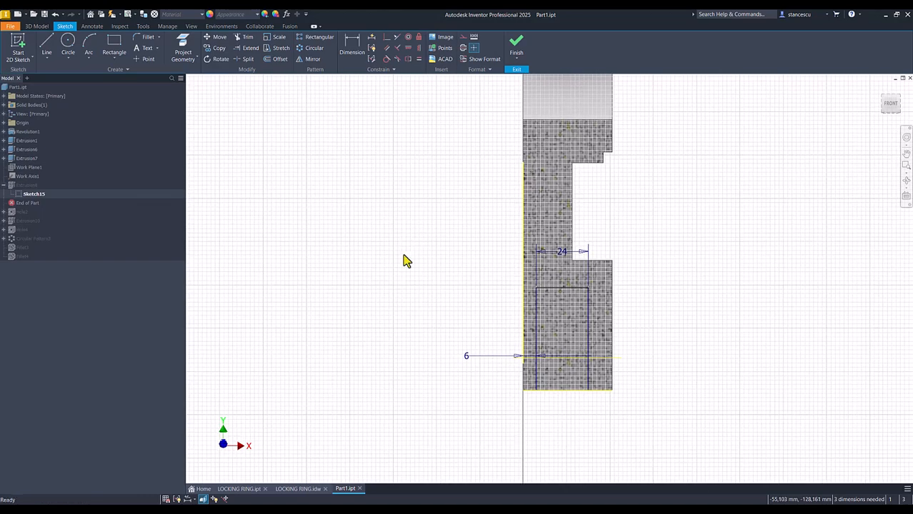
click(183, 46)
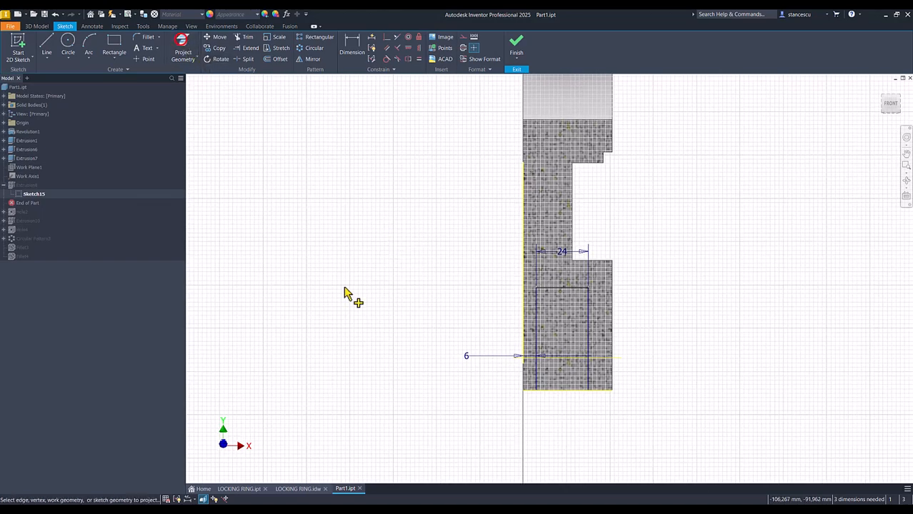
click(621, 360)
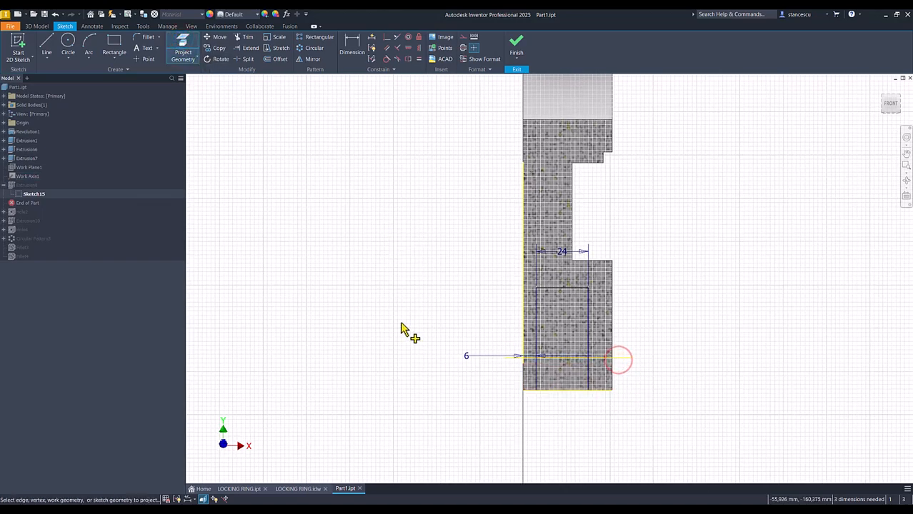
Dimension the slot's inner end edge 35 mm from the projected work axis, and finish the sketch
click(352, 45)
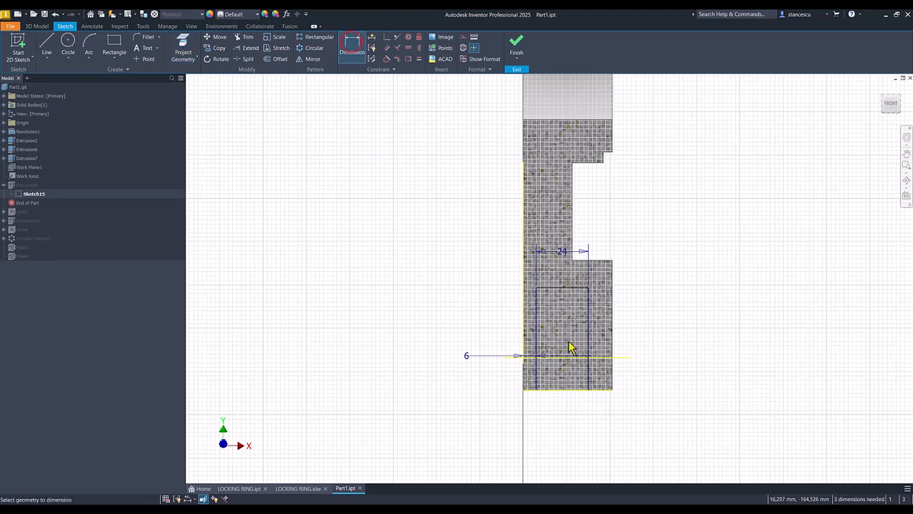
click(600, 359)
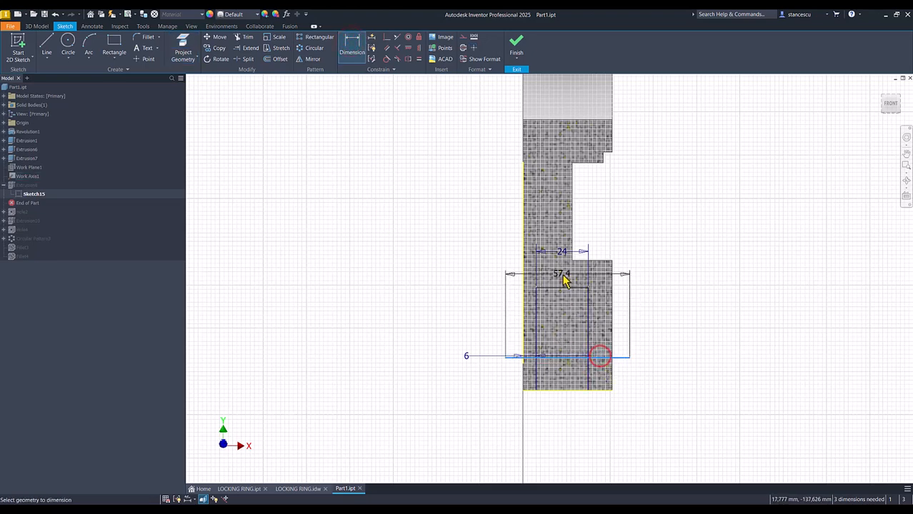
click(580, 289)
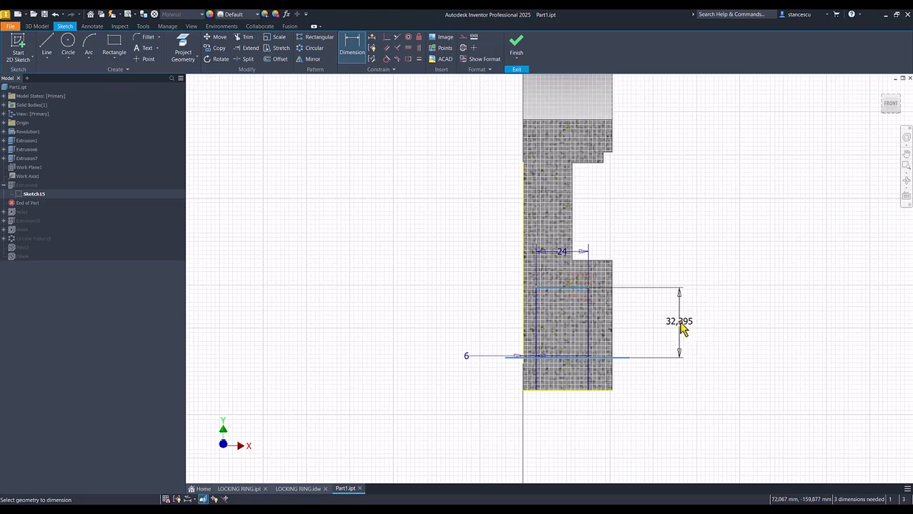
click(679, 322)
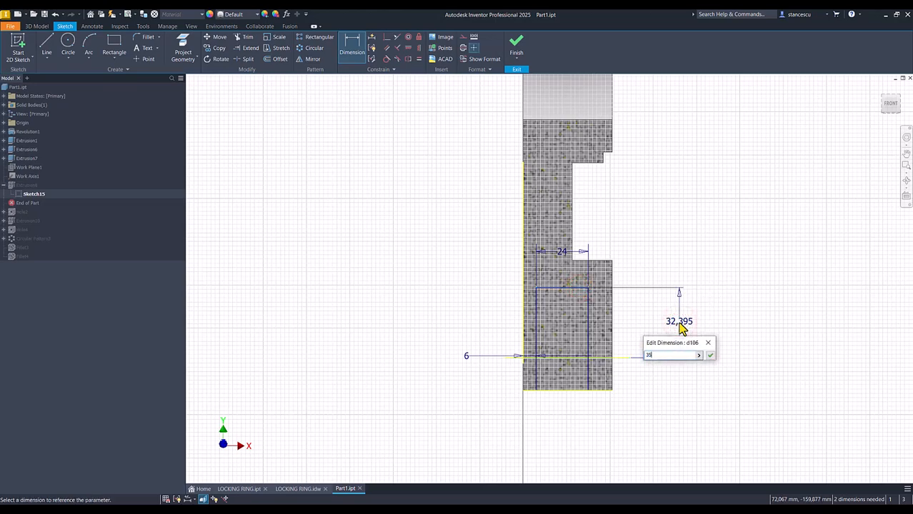
key(Return)
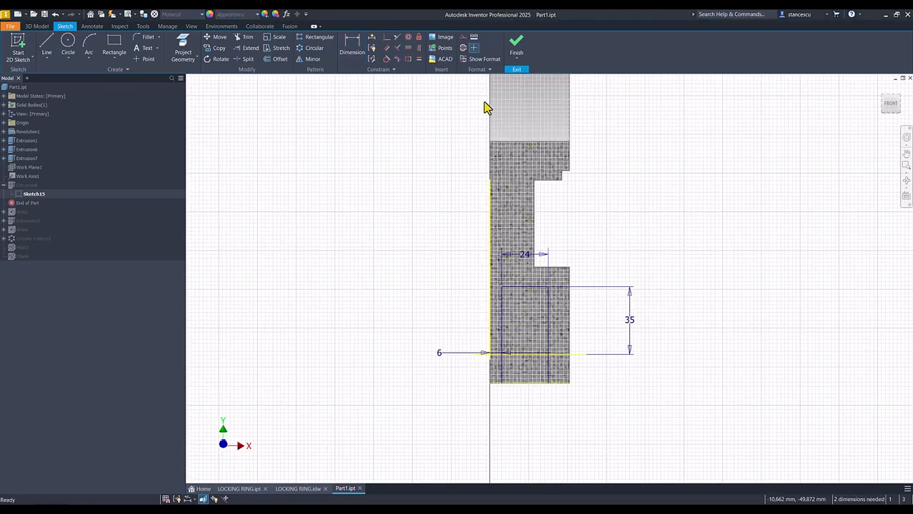
click(516, 44)
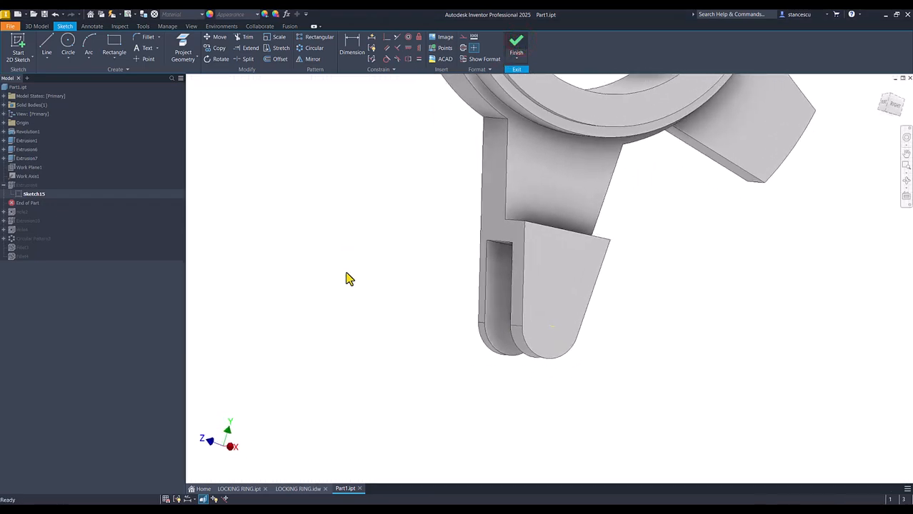
Move the end-of-part marker back to the end of the feature history, and restore the home view
click(3, 185)
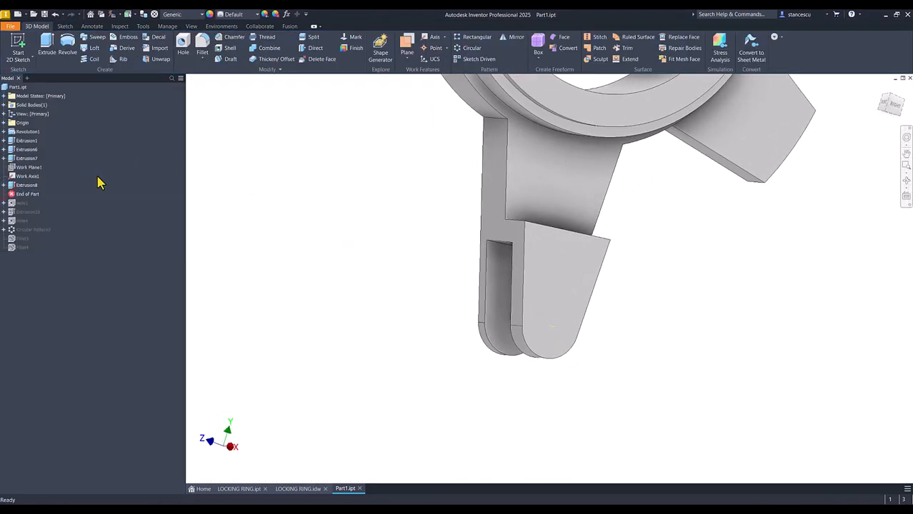
right_click(15, 194)
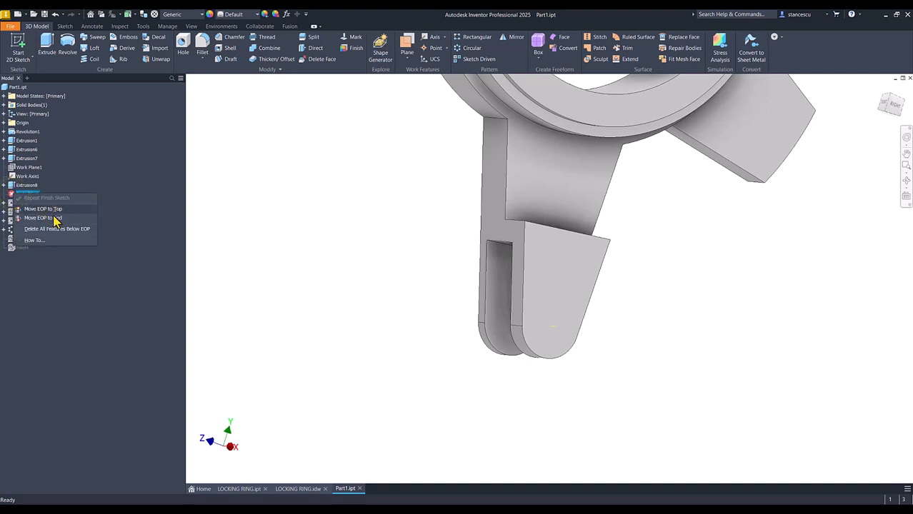
click(54, 218)
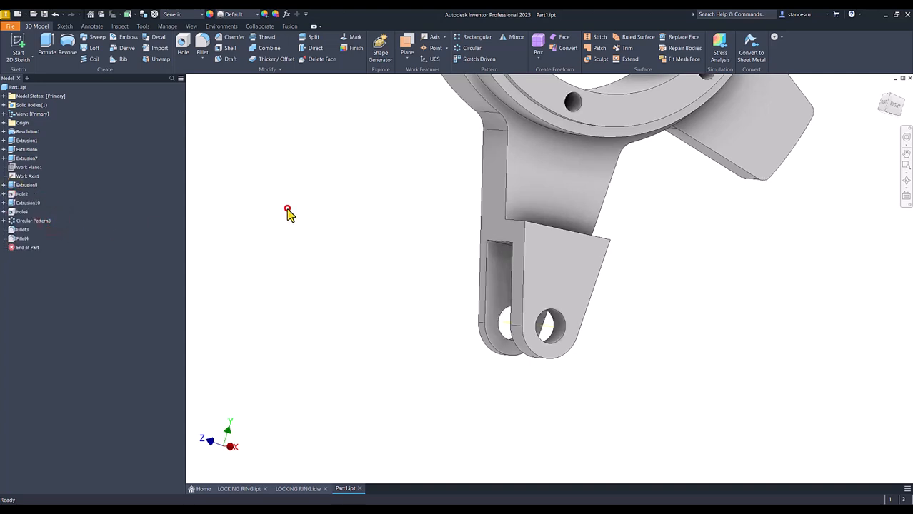
key(Num_Lock)
key(F6)
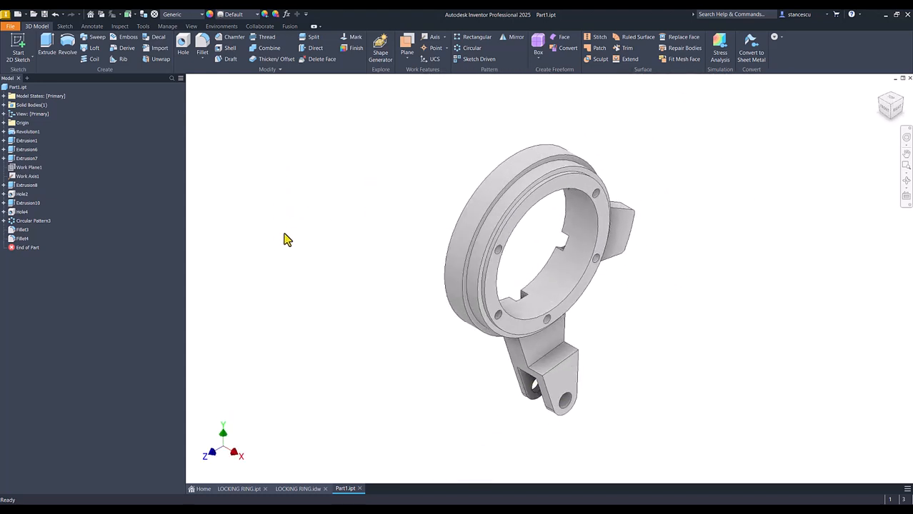
Update the part's physical properties in iProperties and copy the volume value
right_click(16, 87)
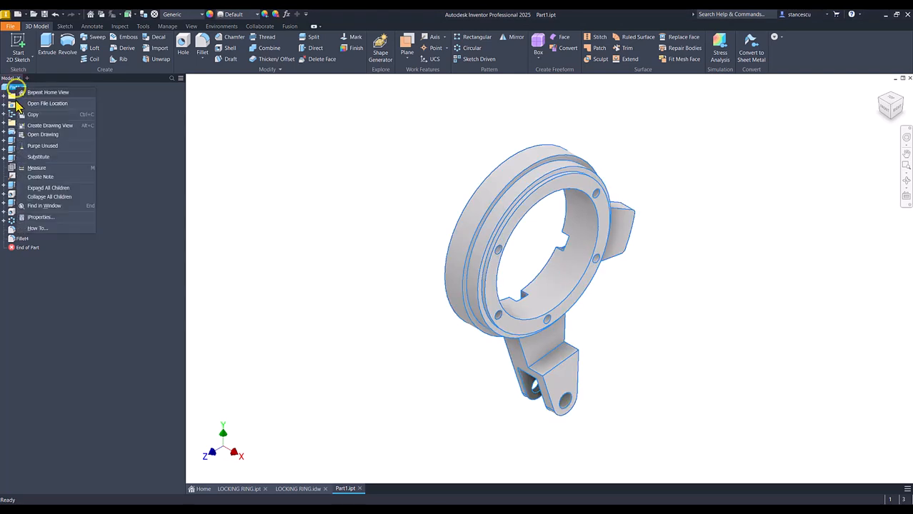
click(54, 217)
click(482, 136)
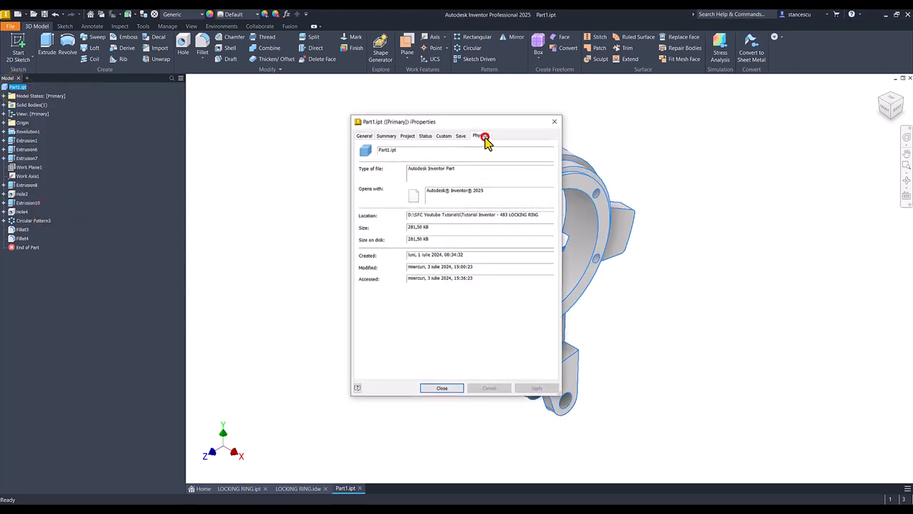
click(528, 157)
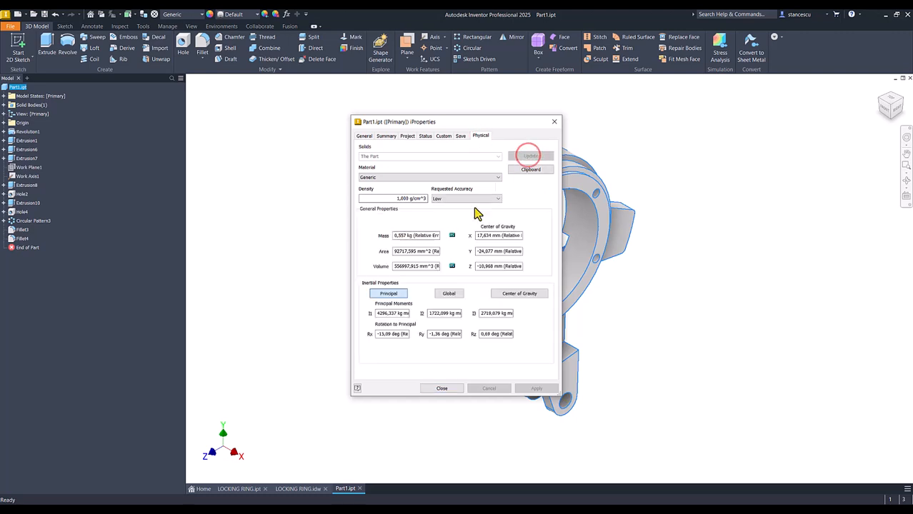
click(433, 267)
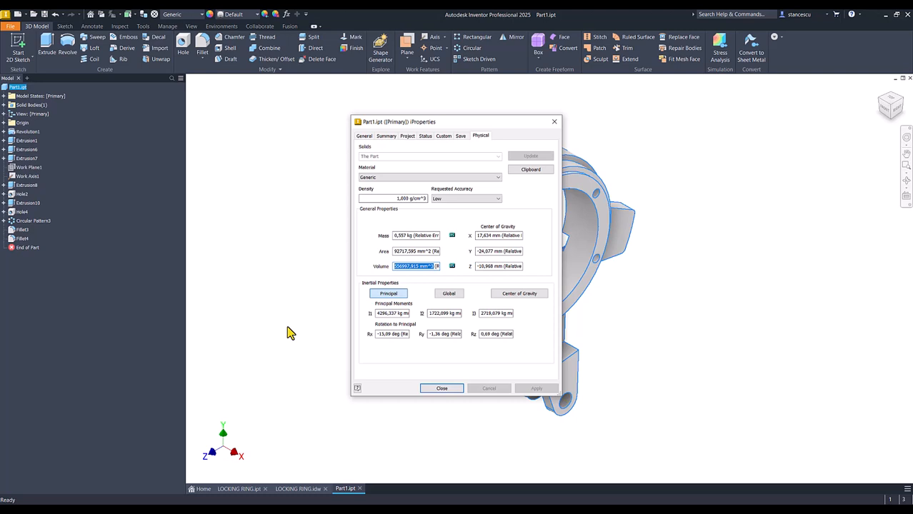
key(ctrl+c)
click(433, 391)
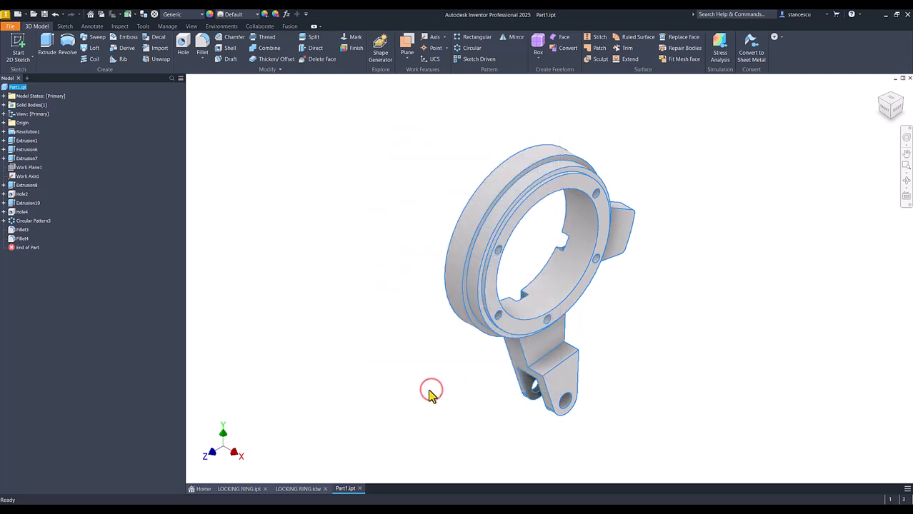
Replace the volume in the LOCKING RING.idw drawing note with the copied value, so it reads "Volume = 556997,915 mm^3"
click(301, 490)
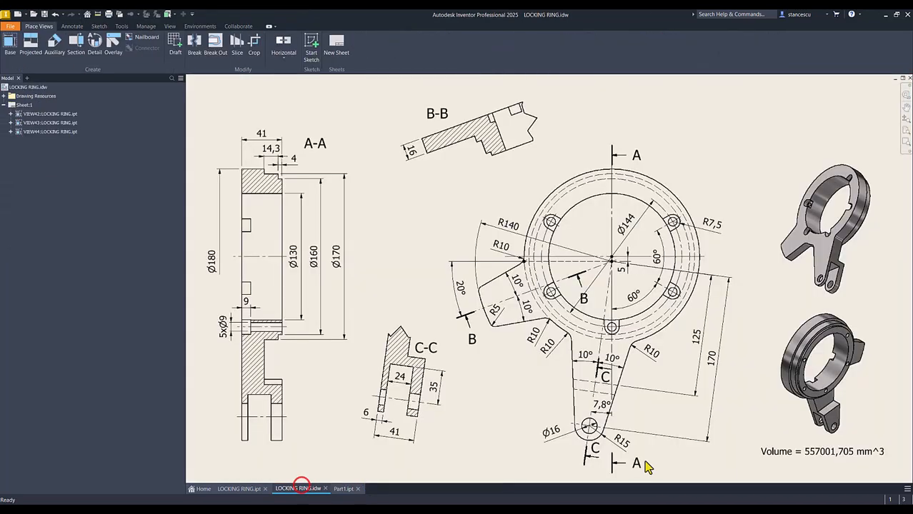
click(802, 452)
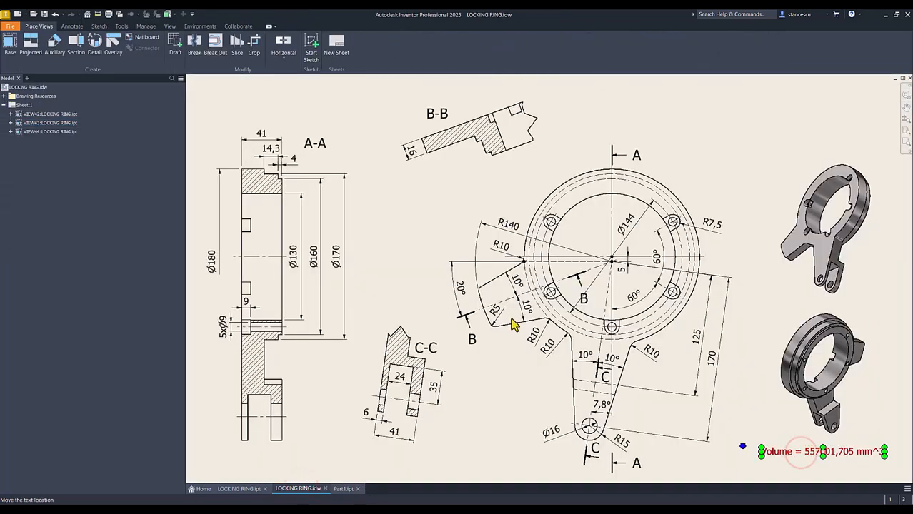
double_click(802, 451)
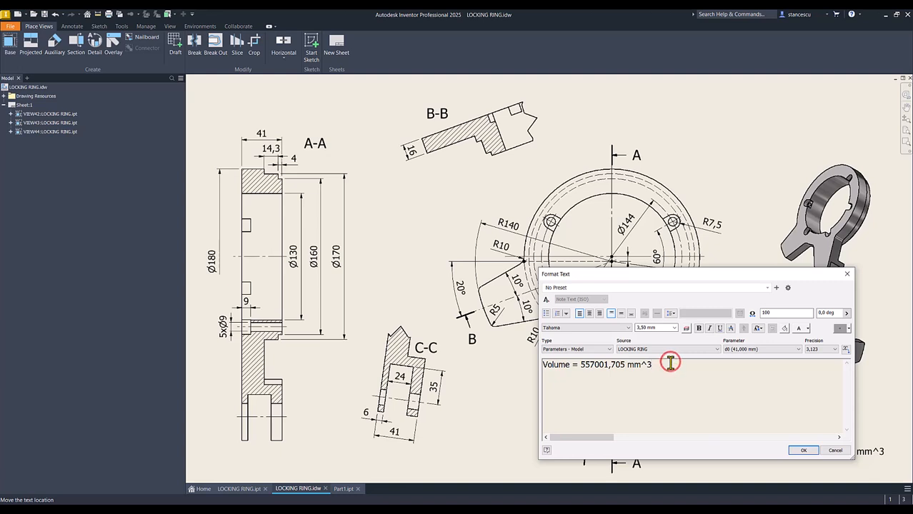
key(Return)
key(ctrl+v)
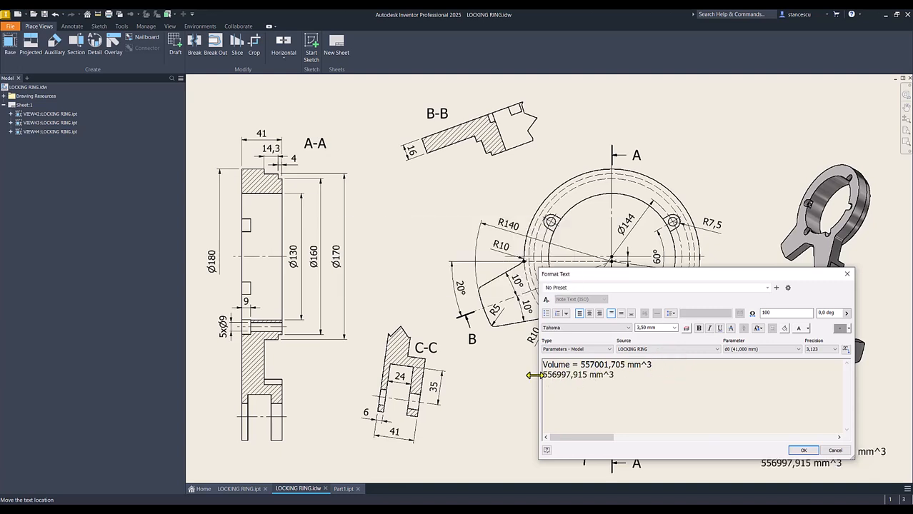
drag(544, 376, 556, 378)
drag(580, 365, 654, 365)
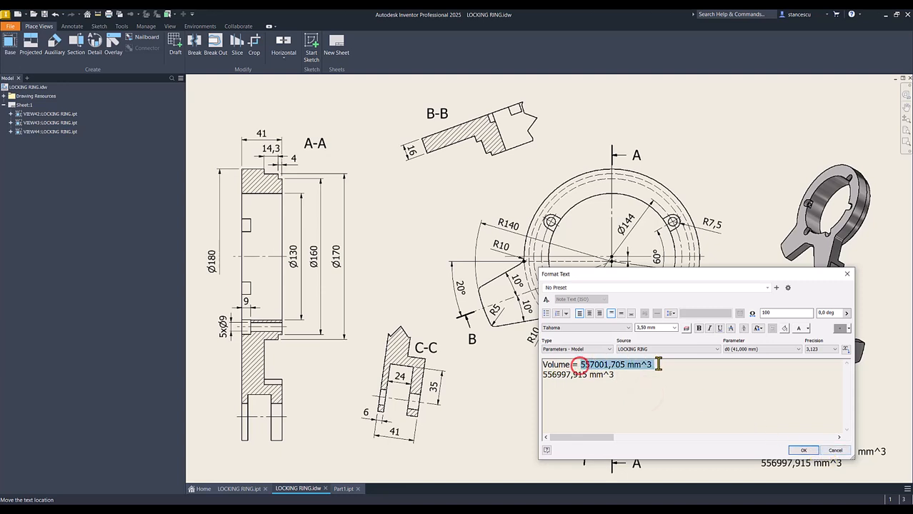
key(Delete)
key(Delete)
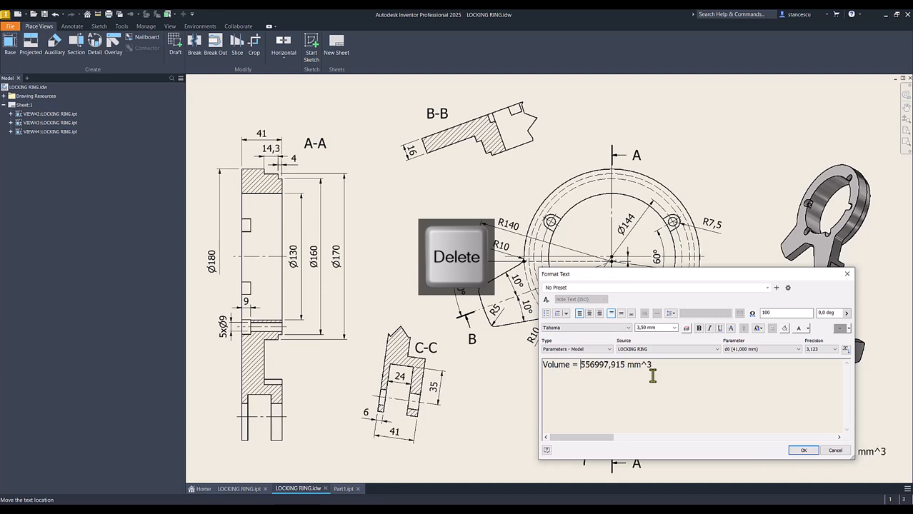
click(804, 451)
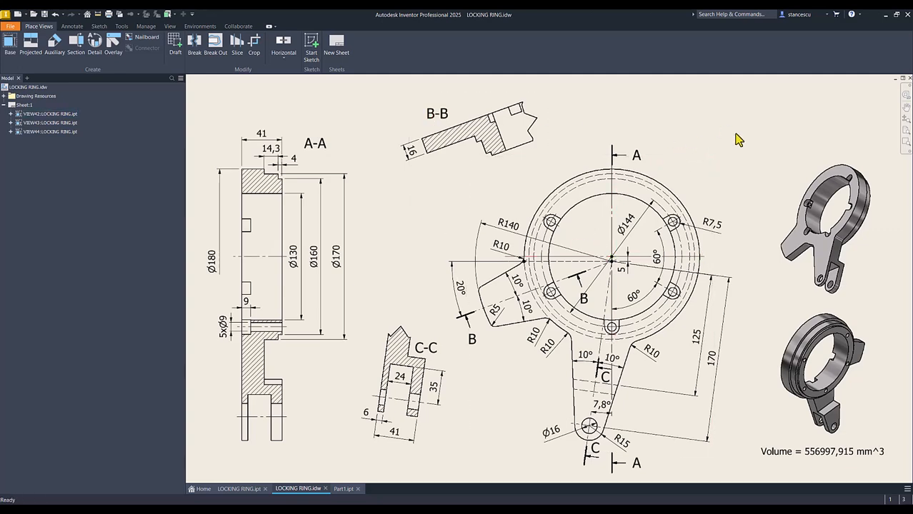
Assign the Steel, Carbon material to the part in Part1.ipt
click(344, 489)
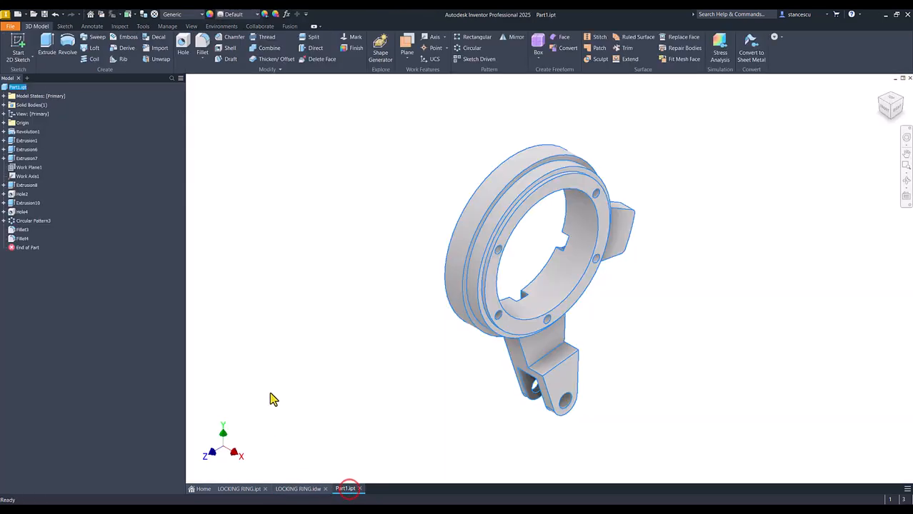
click(172, 15)
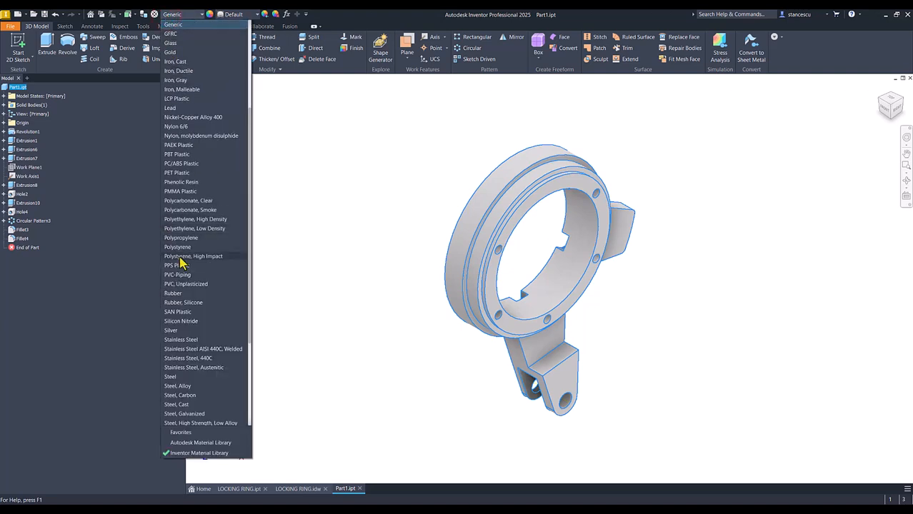
scroll(180, 263, down, 2)
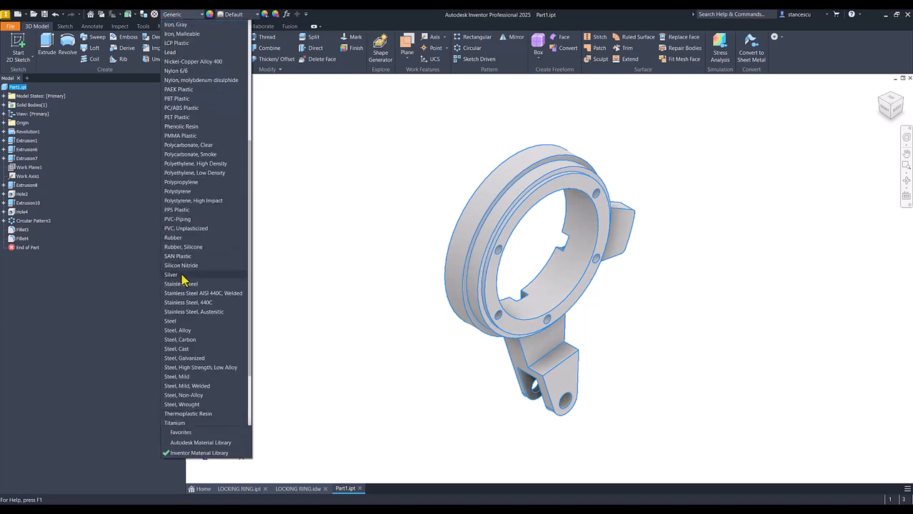
click(183, 342)
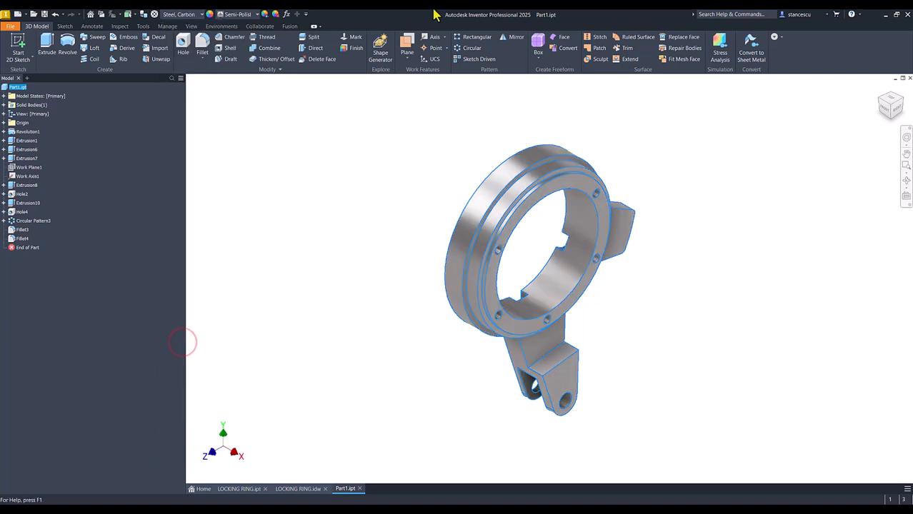
Set the lighting style of Part1.ipt to Default Lights and clear the part selection
click(191, 26)
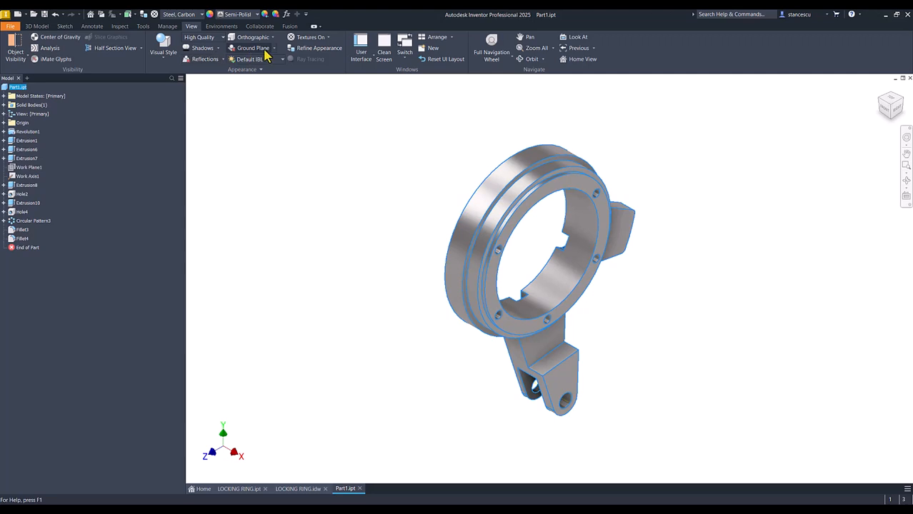
click(245, 60)
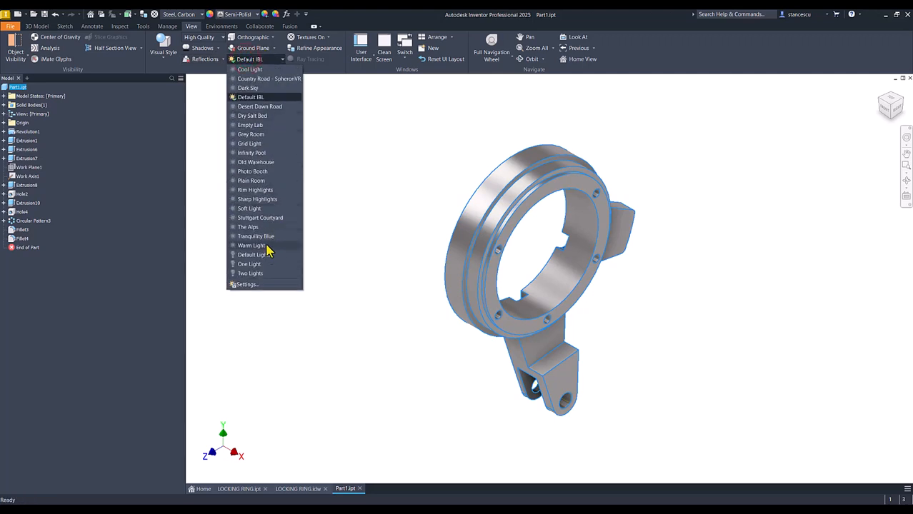
click(264, 258)
click(279, 239)
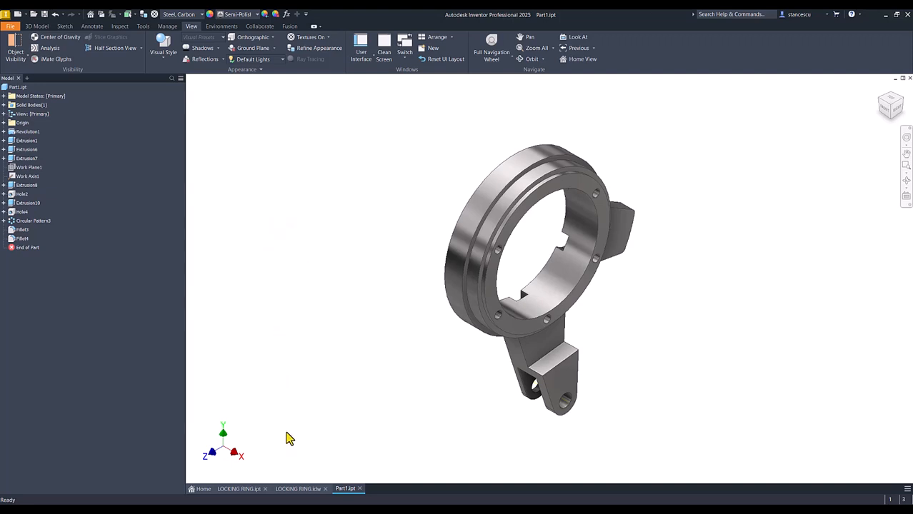
Compare Part1.ipt with the reference model LOCKING RING.ipt in the home view, alternating between the two documents
click(239, 489)
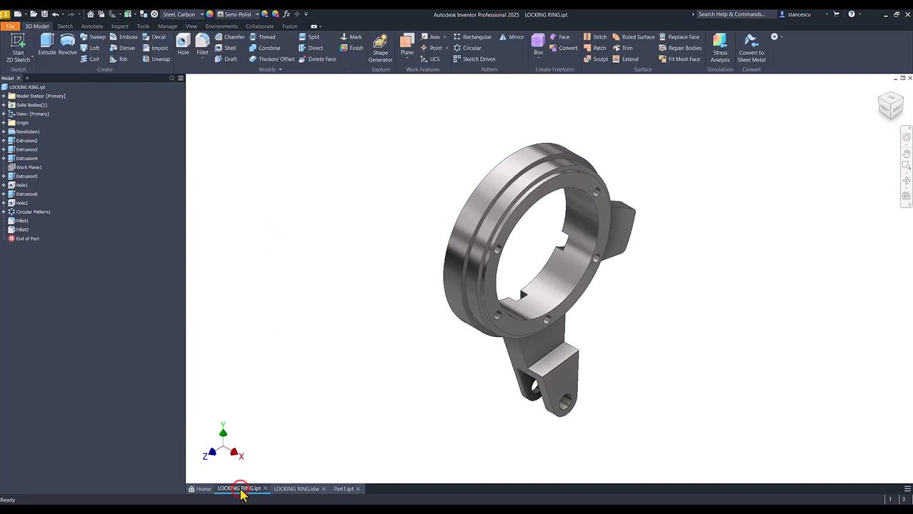
click(341, 488)
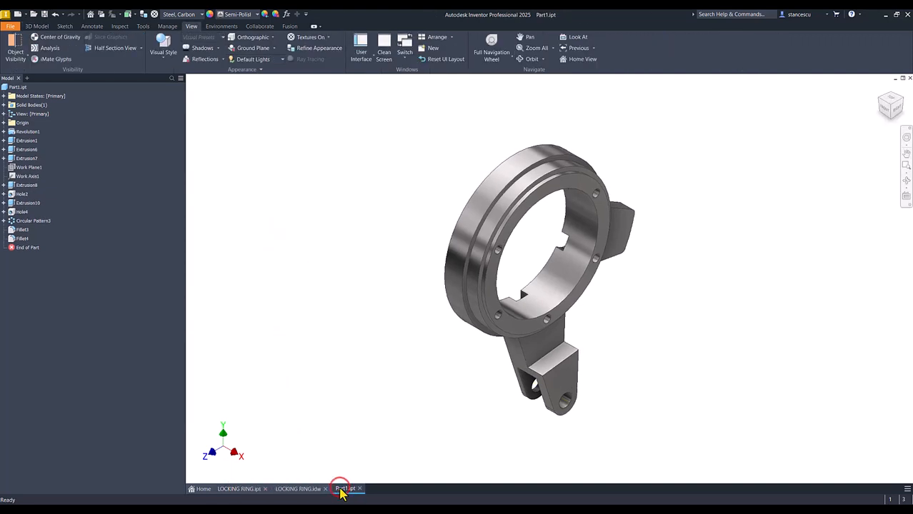
click(241, 491)
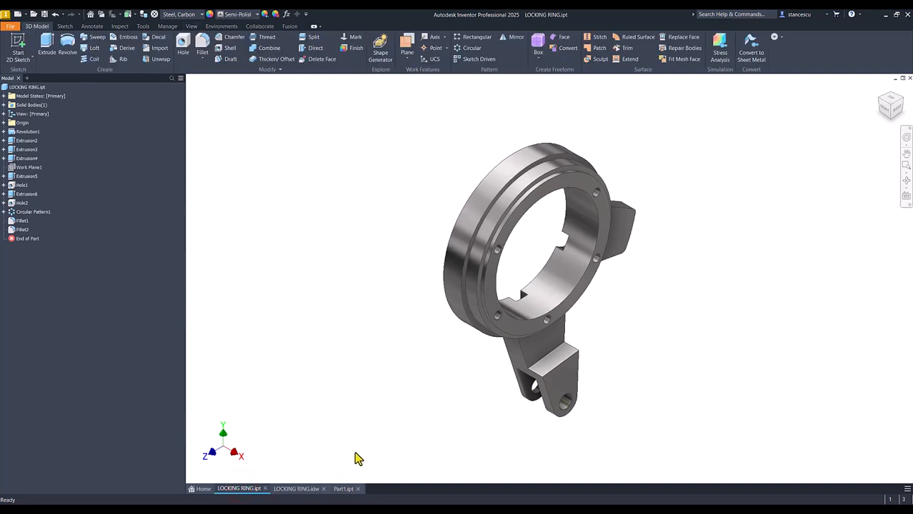
key(Num_Lock)
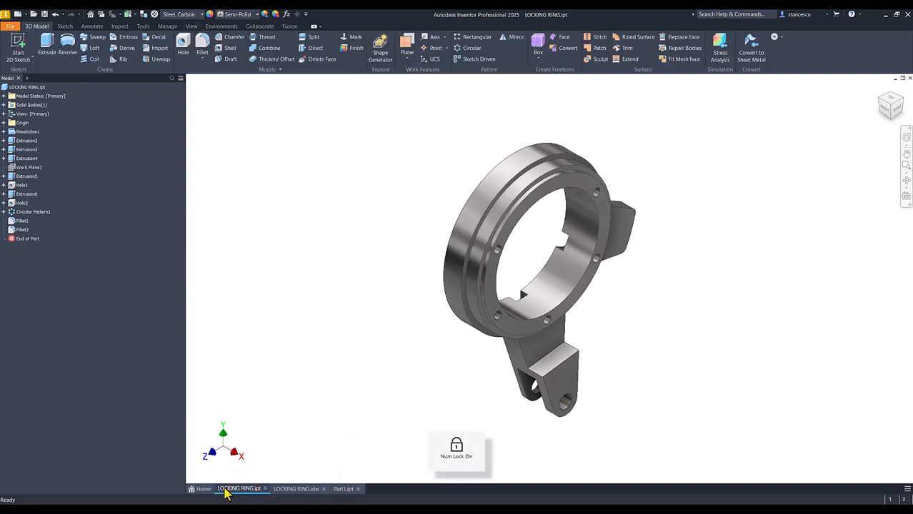
click(338, 491)
key(Num_Lock)
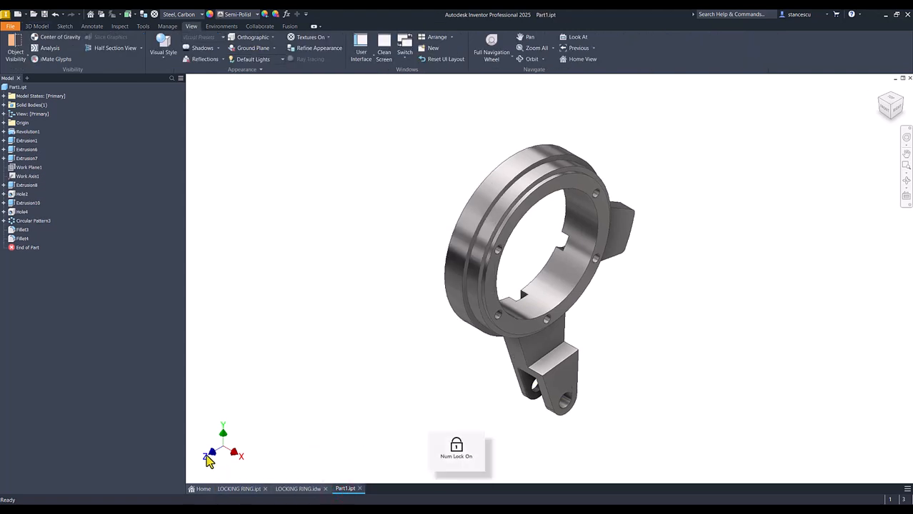
click(221, 490)
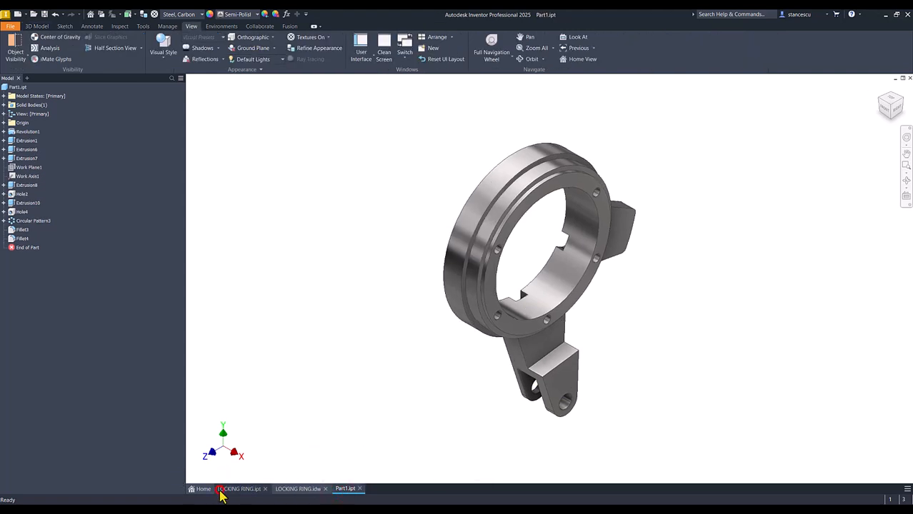
click(343, 490)
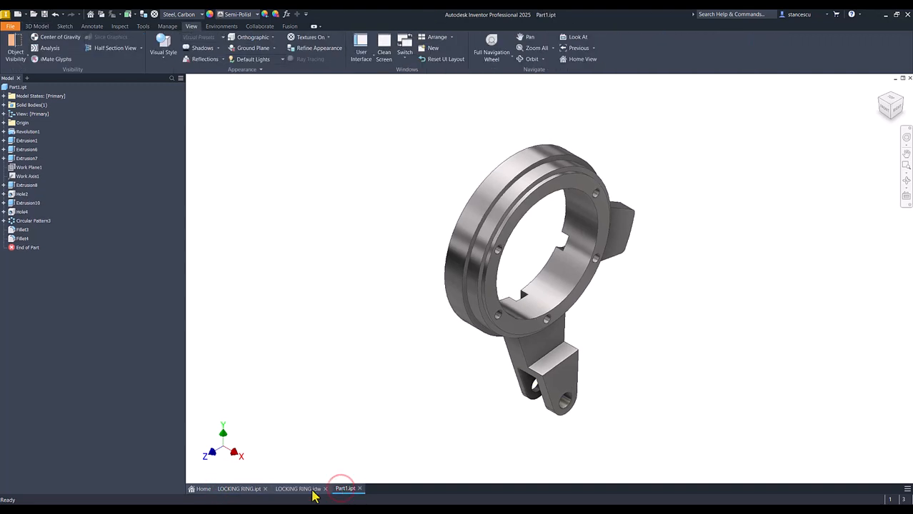
click(240, 491)
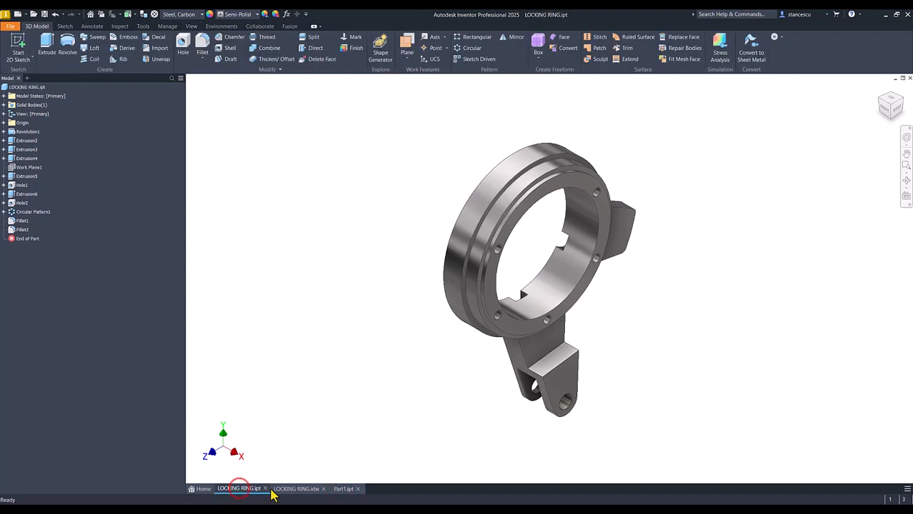
click(342, 490)
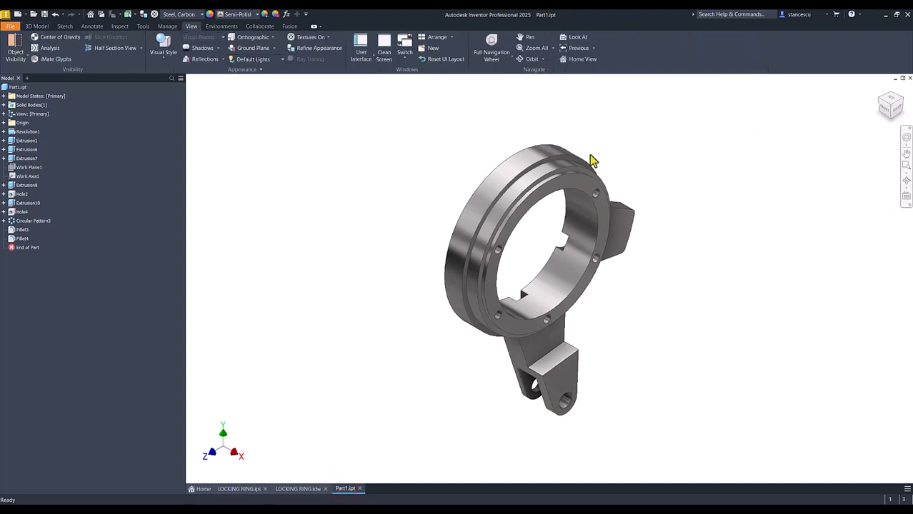
Orient Part1.ipt and LOCKING RING.ipt to the Right view and compare their outlines and hole positions
click(899, 110)
key(Num_Lock)
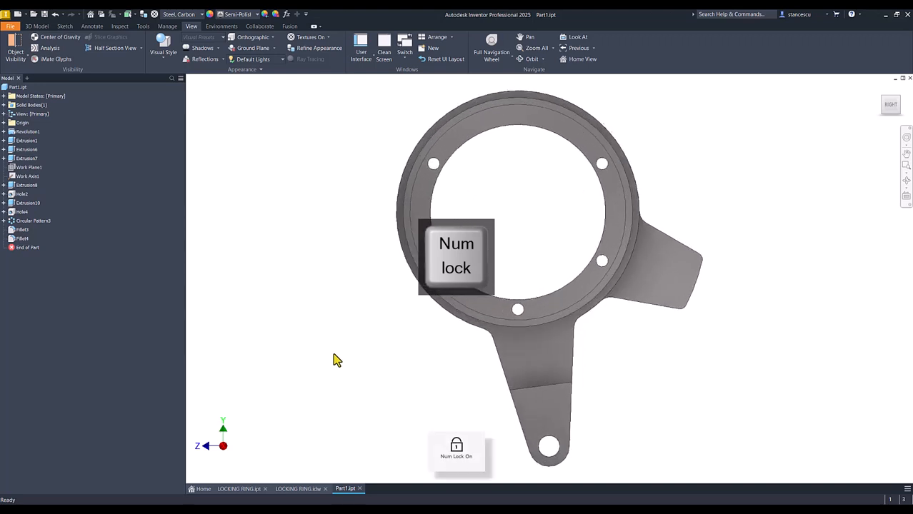
click(237, 489)
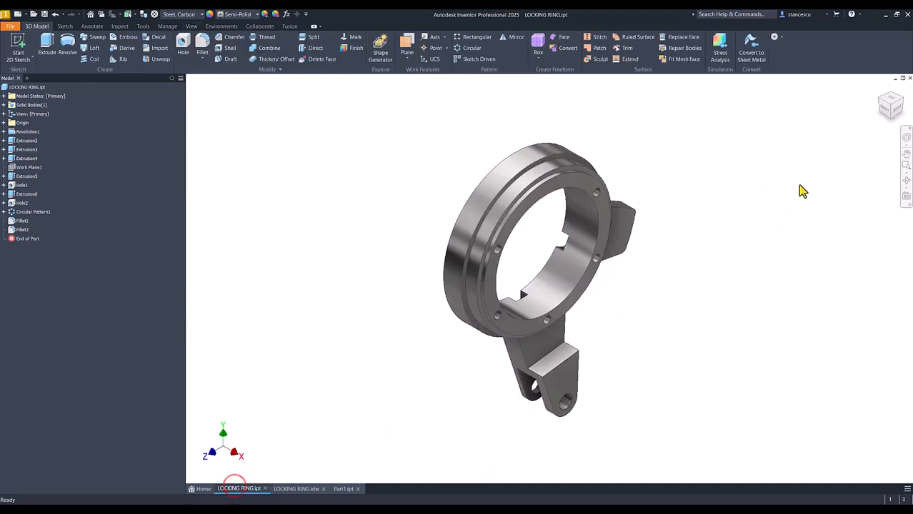
click(896, 110)
key(Num_Lock)
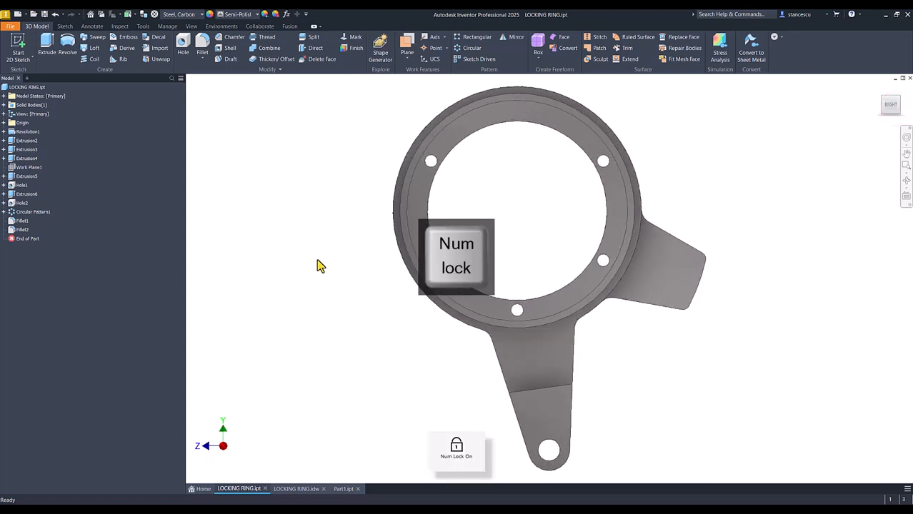
click(339, 489)
click(239, 489)
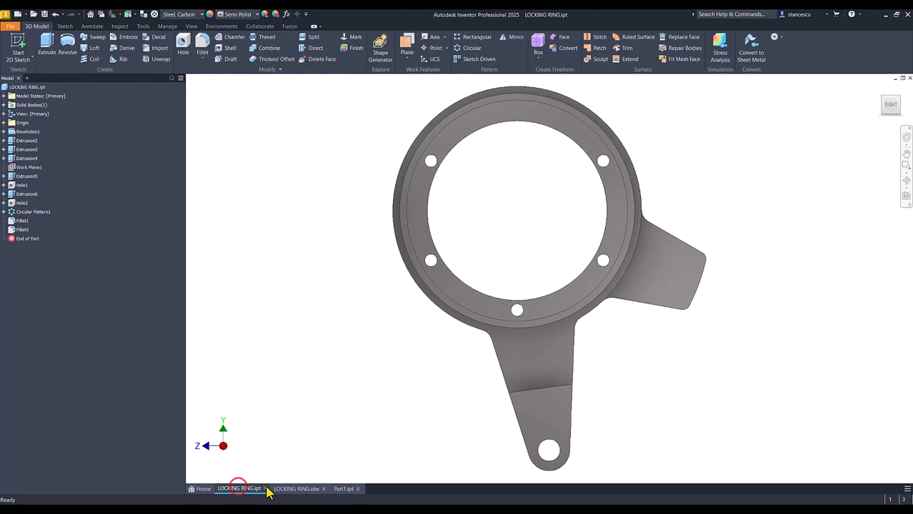
click(340, 488)
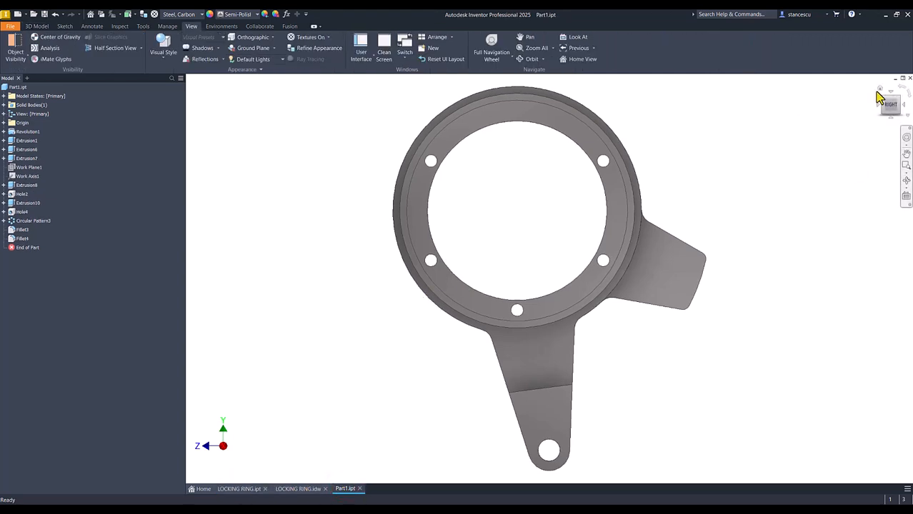
Restore the home view in Part1.ipt and LOCKING RING.ipt, check the LOCKING RING.idw drawing, and return to Part1.ipt
click(880, 88)
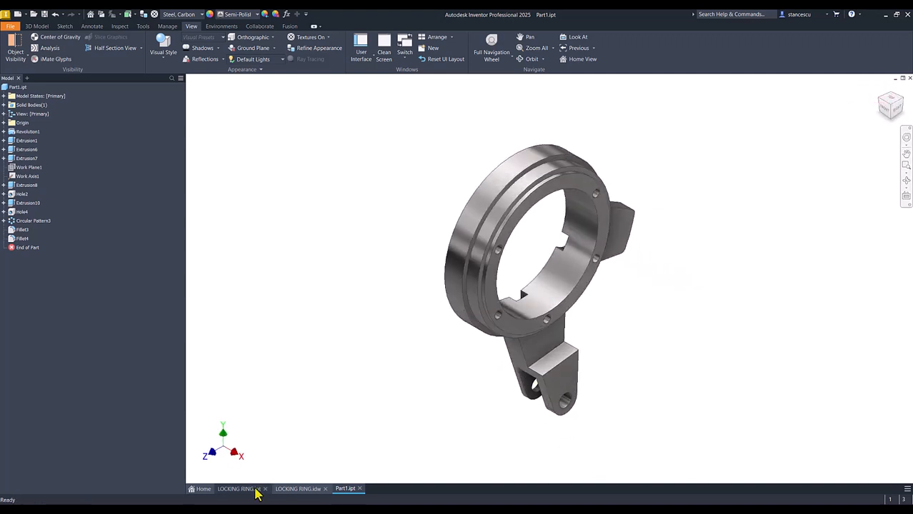
click(243, 490)
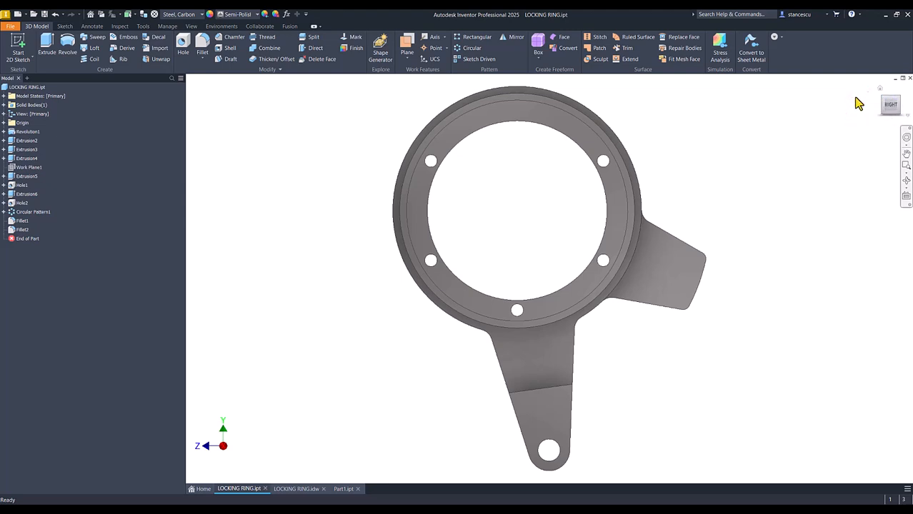
key(F6)
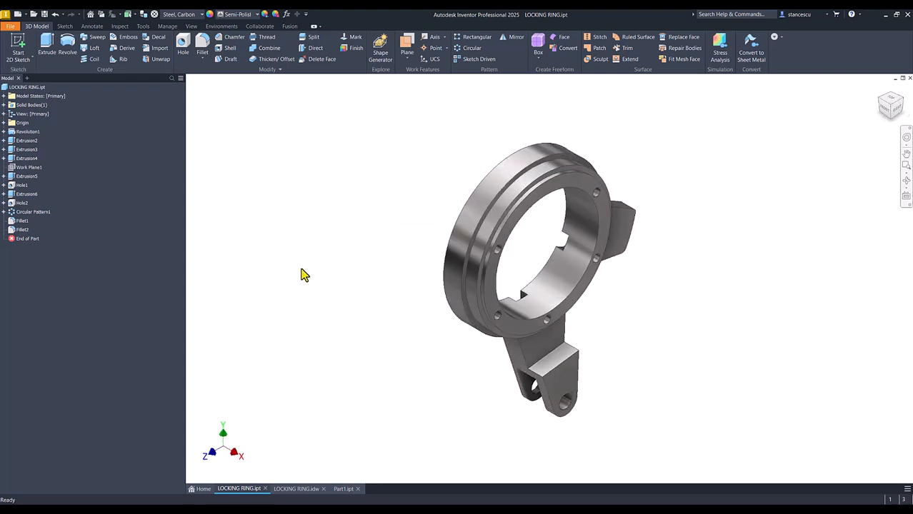
click(330, 489)
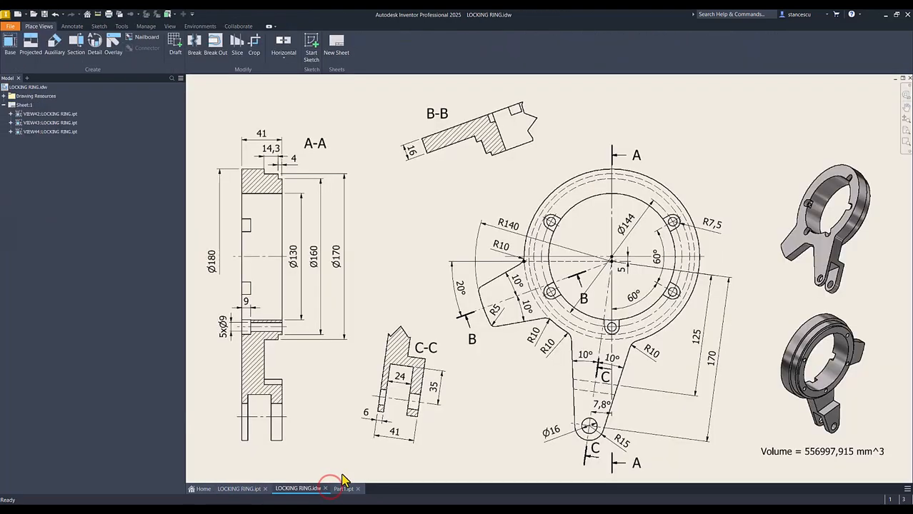
click(339, 489)
click(323, 359)
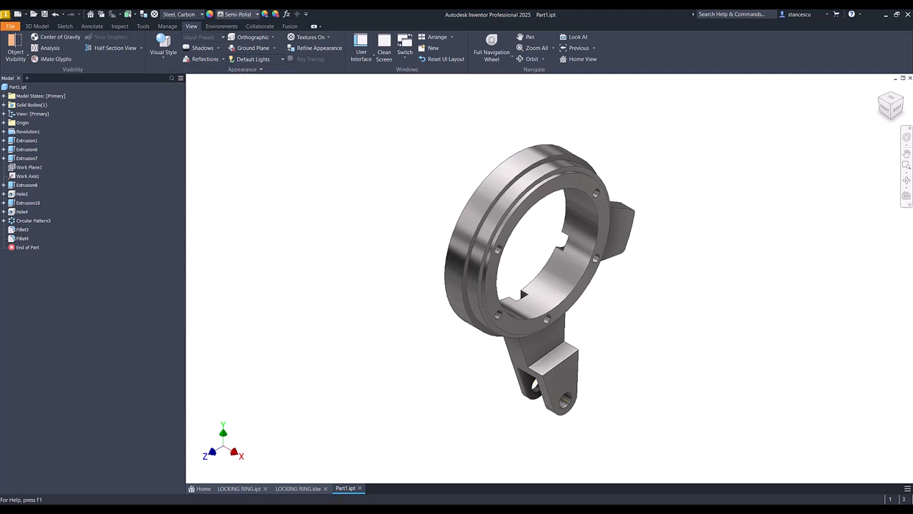